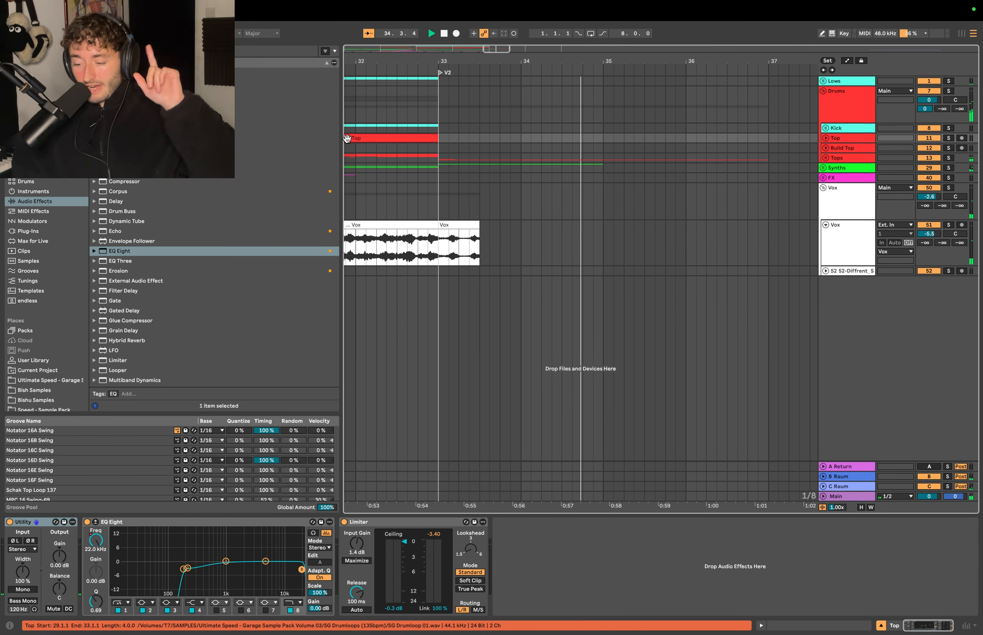
# Stop playback with playhead following turned off, and return to the Intro at the start of the arrangement.
pyautogui.click(369, 34)
pyautogui.press('space')
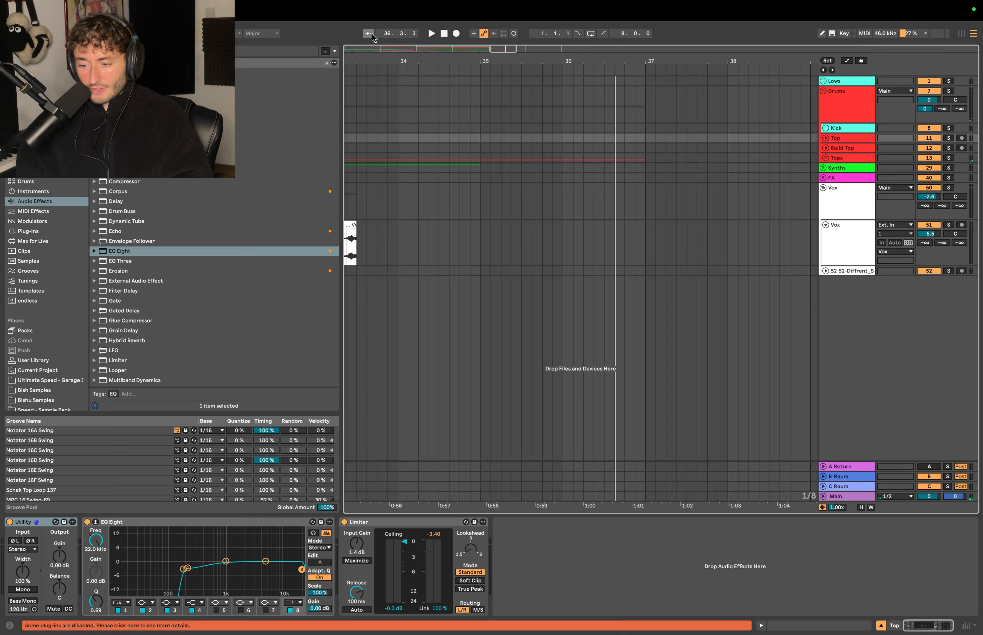
pyautogui.hscroll(-20, 408, 112)
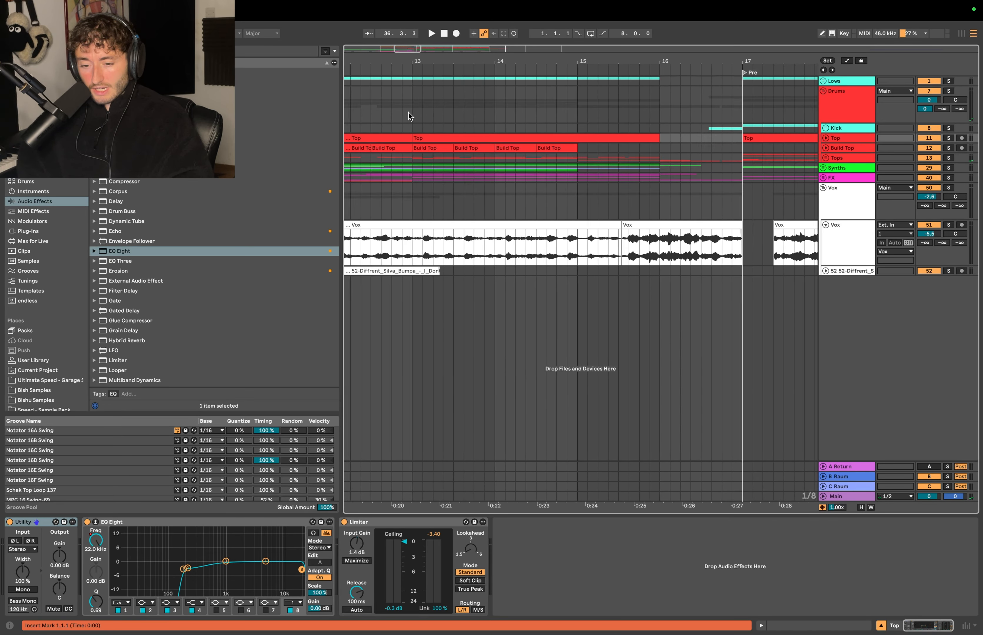
pyautogui.click(354, 174)
pyautogui.scroll(3, 349, 172)
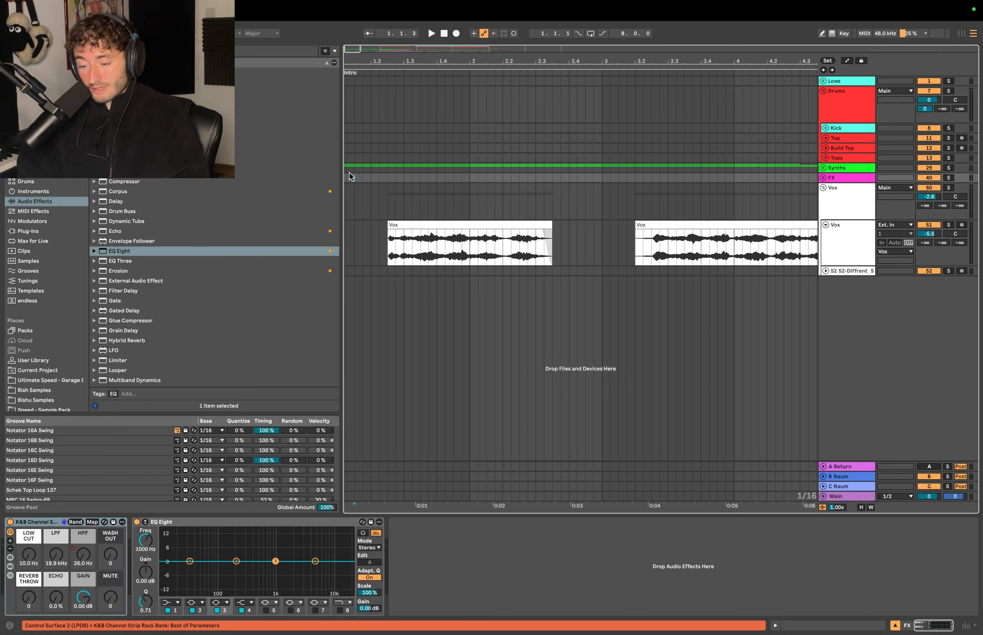
# Unfold the Synths group and its Main Chords and Pad tracks, and close the JUNO-60 window after viewing it.
pyautogui.click(822, 169)
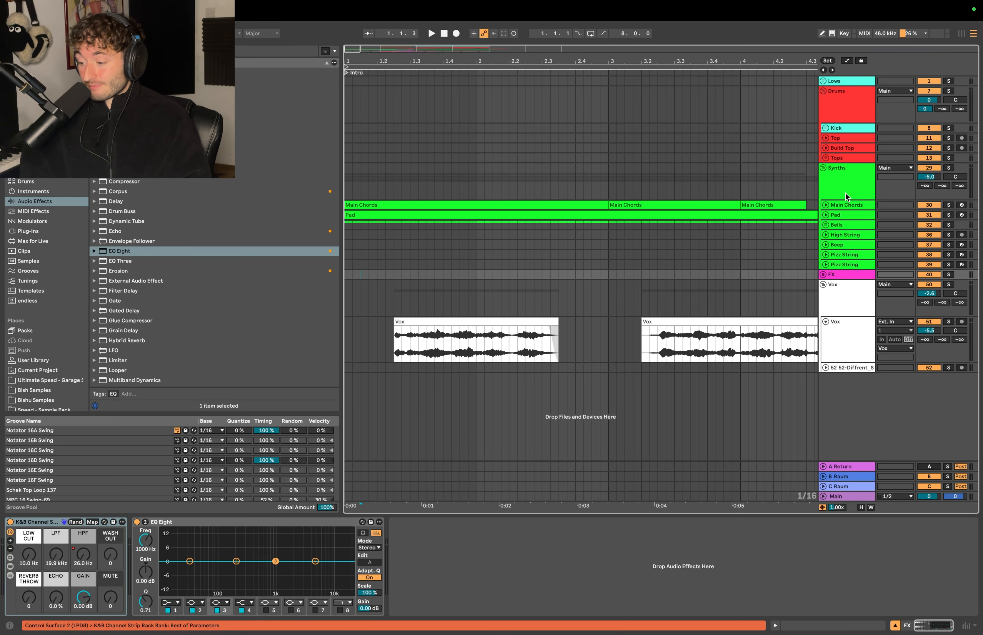
pyautogui.click(825, 205)
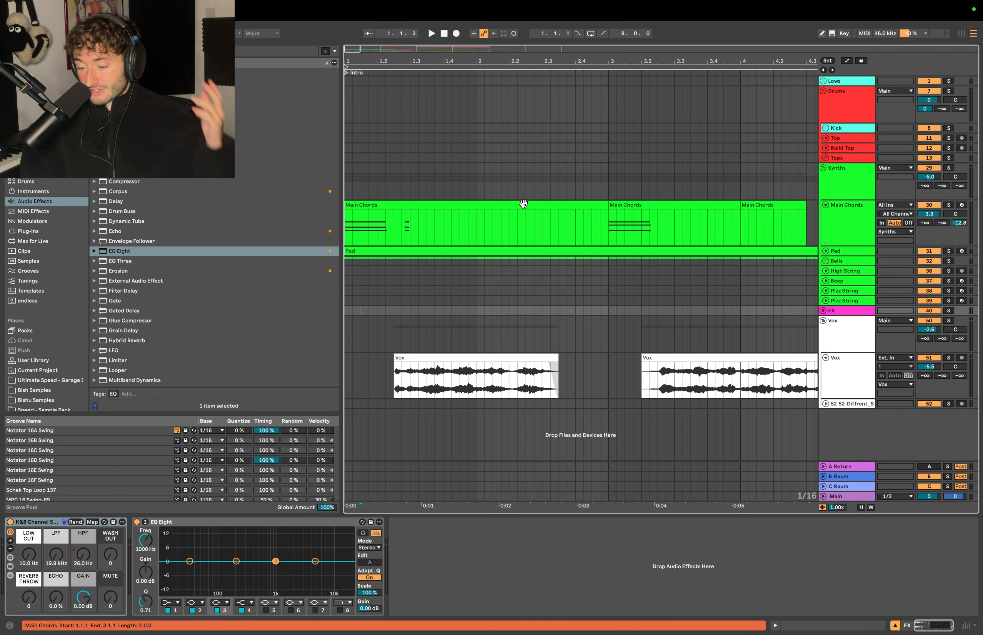
pyautogui.click(825, 252)
pyautogui.click(622, 252)
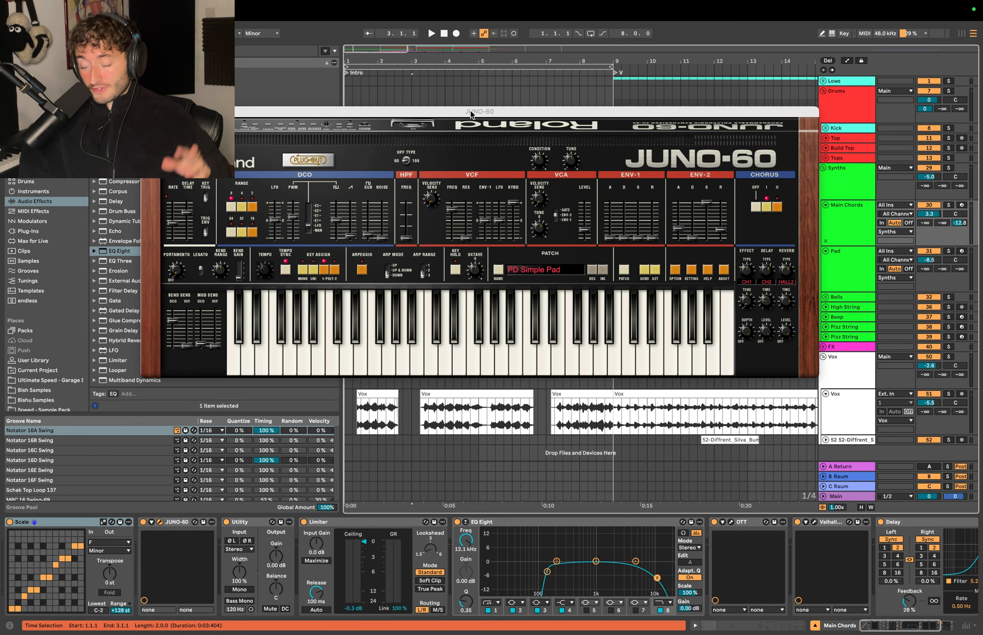
pyautogui.moveTo(471, 114); pyautogui.dragTo(574, 161)
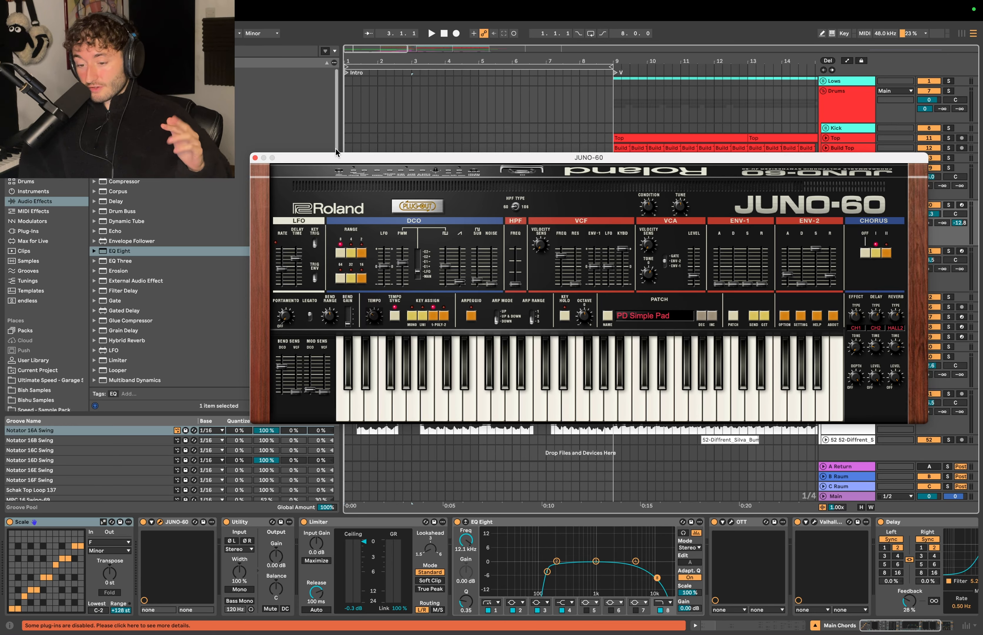
pyautogui.click(255, 158)
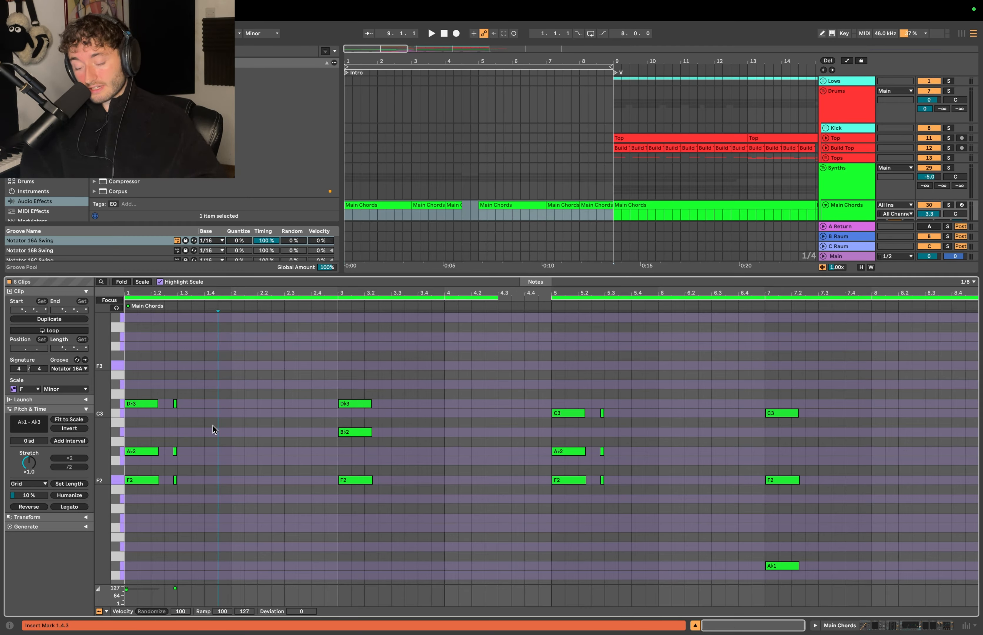
# Lower both D♭3 notes of the first Main Chords chord by an octave and raise them back to D♭3.
pyautogui.moveTo(254, 426); pyautogui.dragTo(125, 320)
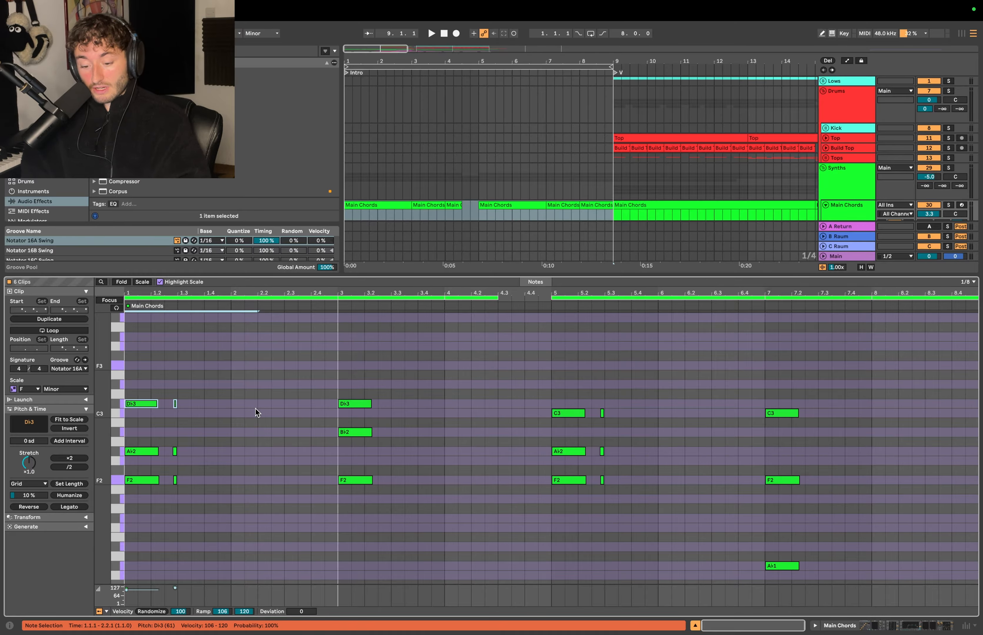
pyautogui.hotkey('shift', 'Down')
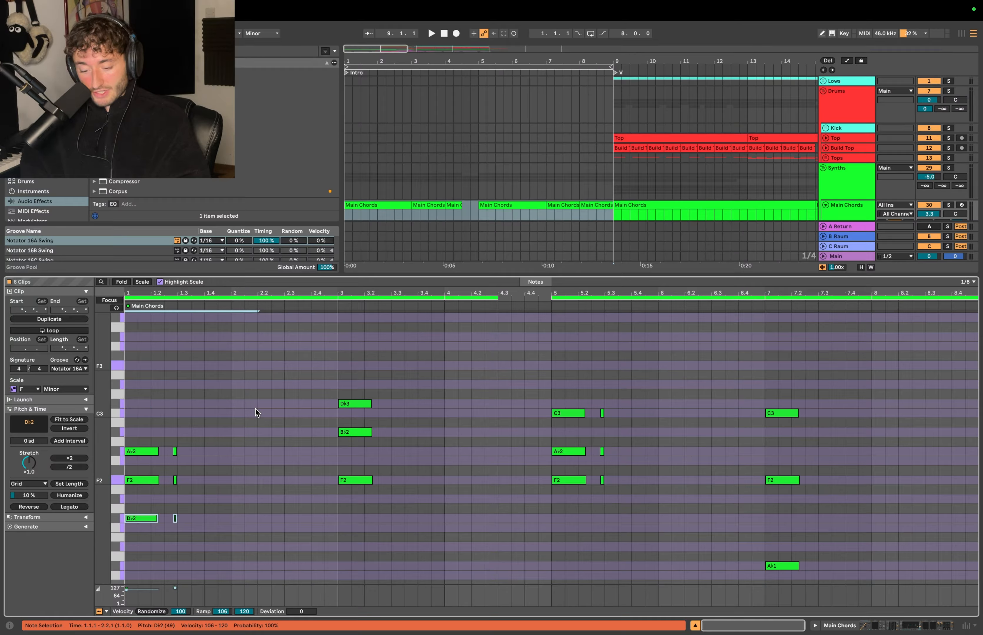
pyautogui.hotkey('shift', 'Up')
# Try raising the F2 note of the bar 3 chord by an octave and undo it.
pyautogui.moveTo(355, 495); pyautogui.dragTo(368, 364)
pyautogui.hotkey('shift', 'Up')
pyautogui.press('super+z')
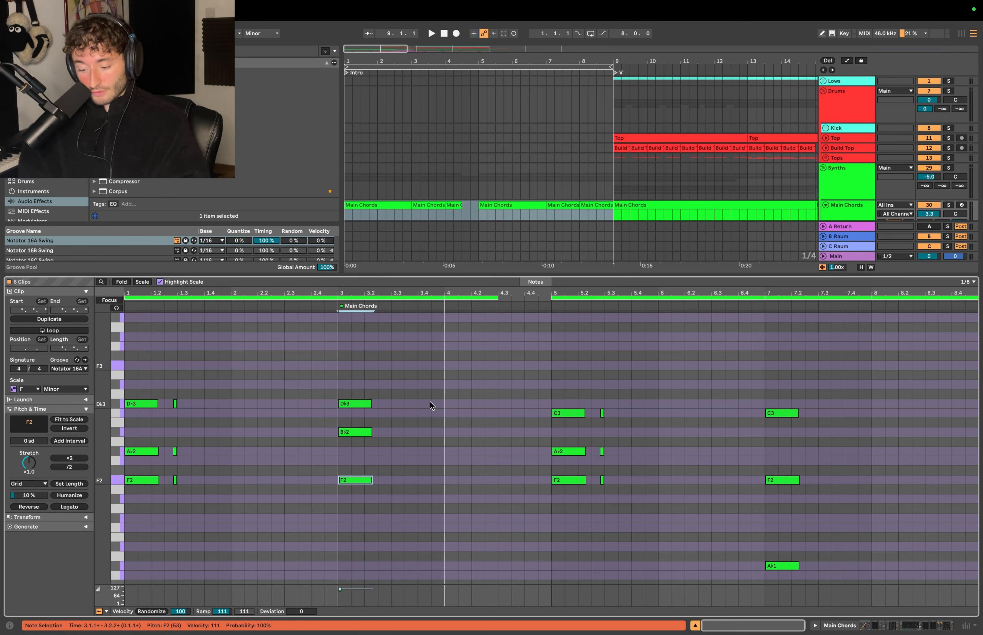
# Select the bar 5 chord's notes and try lowering the bar 7 chord's C3 by an octave.
pyautogui.moveTo(554, 504); pyautogui.dragTo(707, 355)
pyautogui.click(781, 413)
pyautogui.hotkey('shift', 'Down')
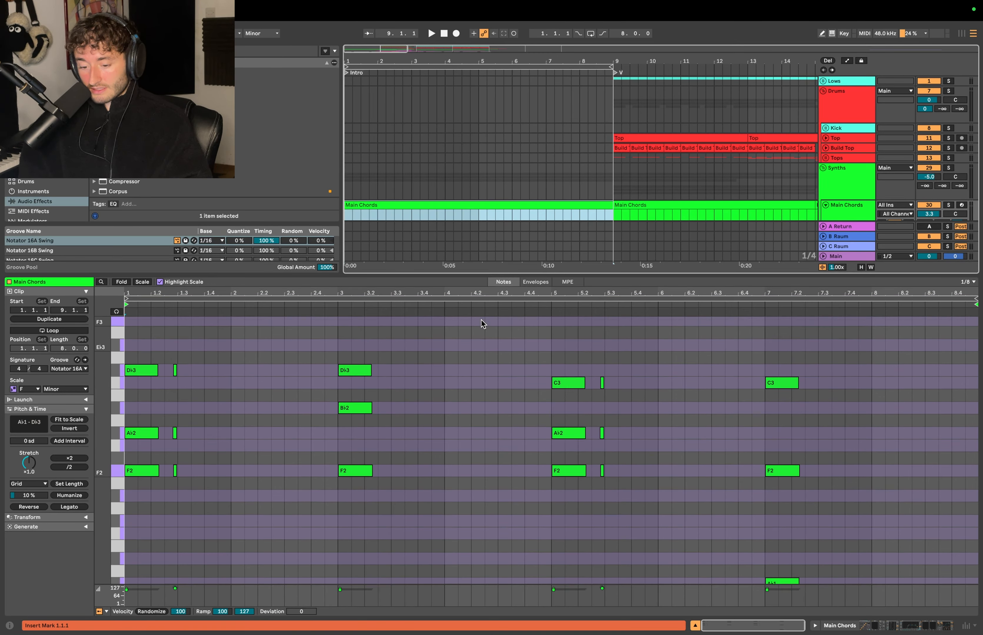
# Demonstrate the root position of the bar 1 chord by moving its D♭3 notes down to D♭2 and back.
pyautogui.scroll(1, 483, 325)
pyautogui.moveTo(227, 385); pyautogui.dragTo(84, 363)
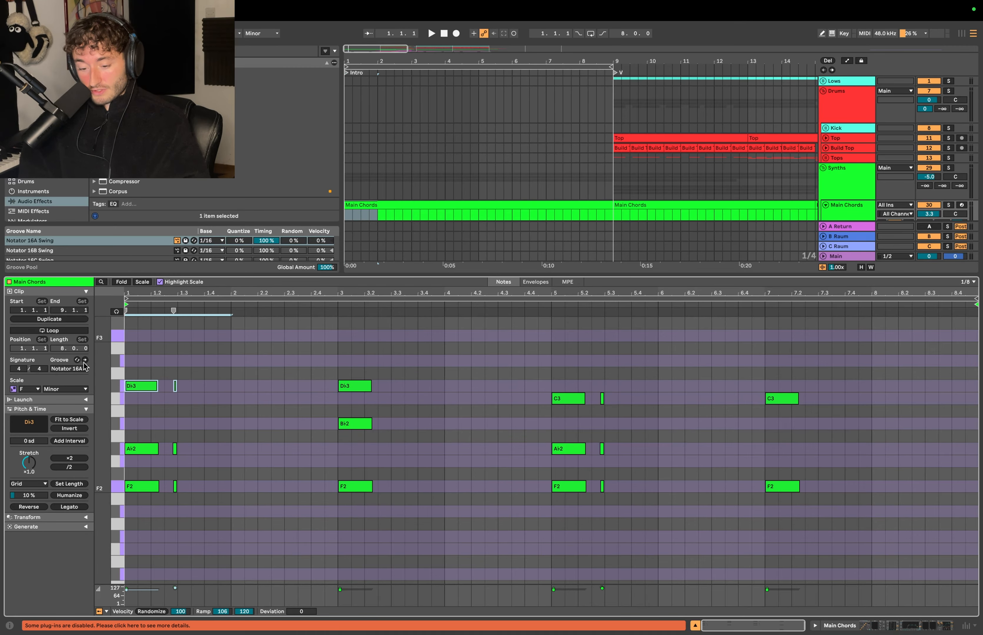
pyautogui.hotkey('shift', 'Down')
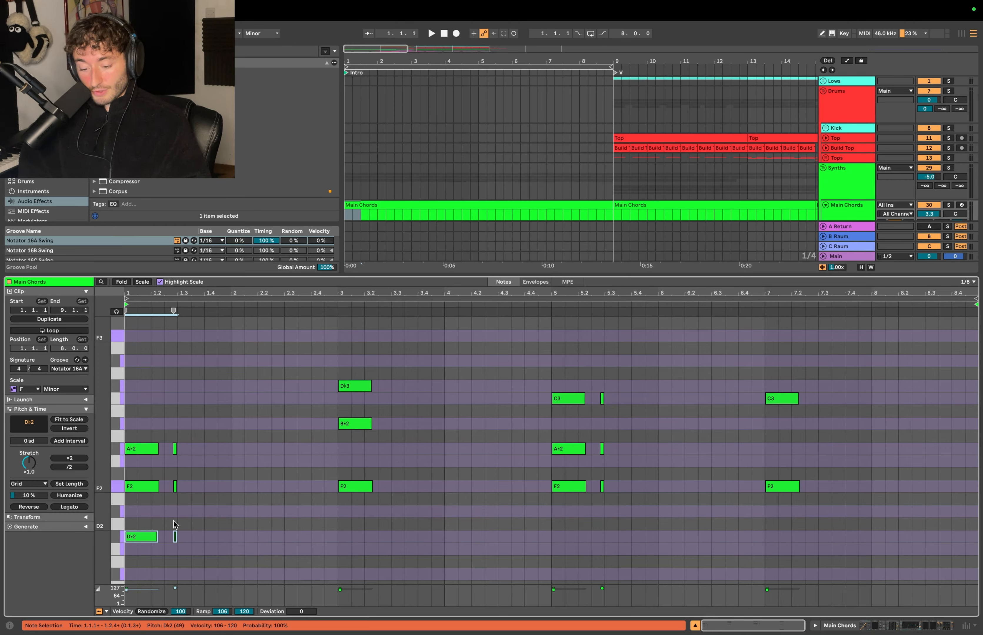
pyautogui.hotkey('shift', 'Up')
# Solo the Main Chords track and audition the first chord with D♭2 as its lowest note, restoring D♭3 before stopping.
pyautogui.click(948, 205)
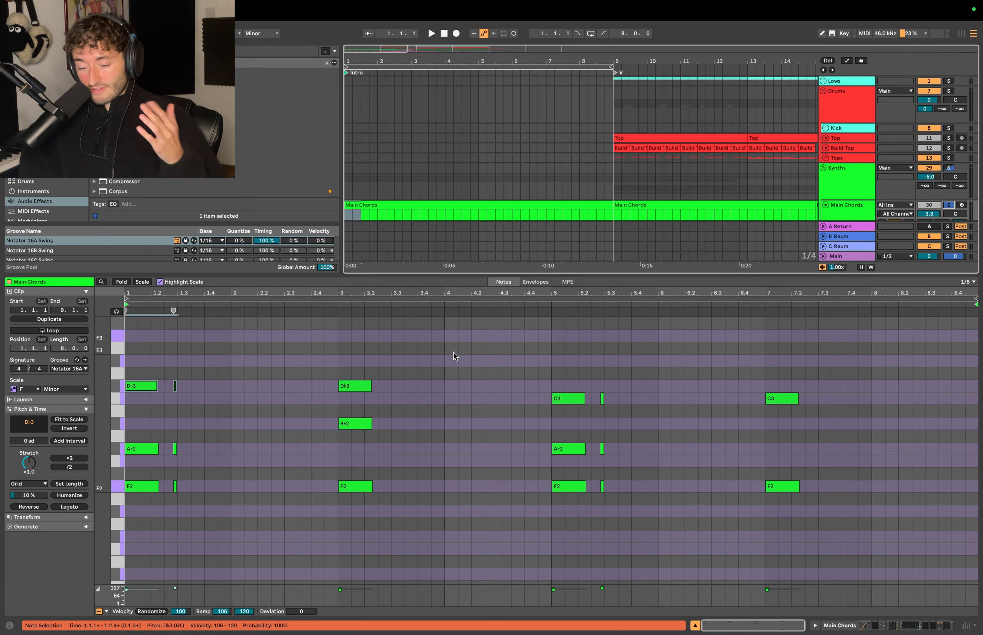
pyautogui.moveTo(245, 415); pyautogui.dragTo(103, 373)
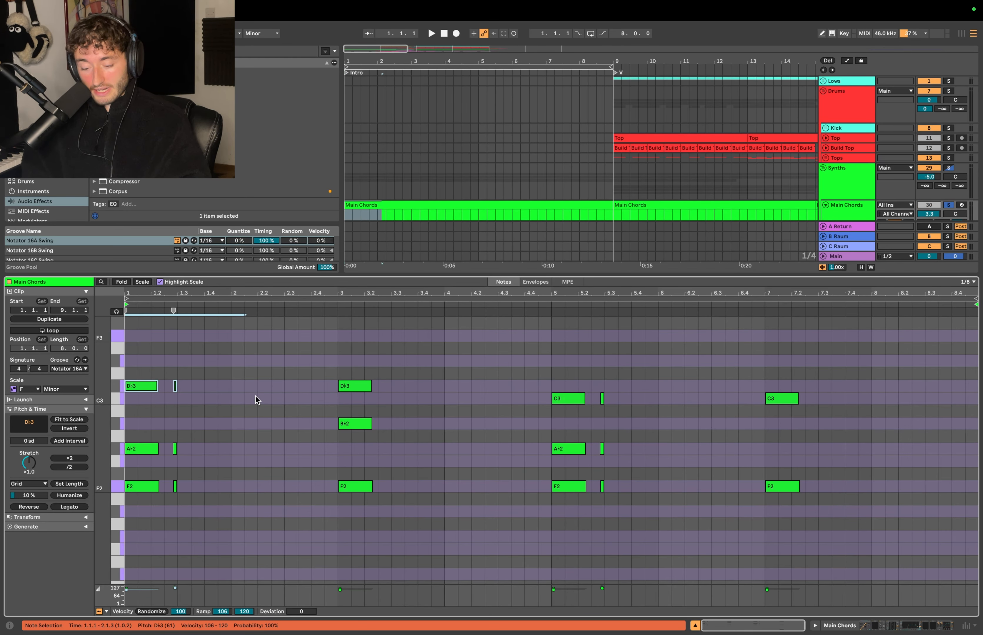
pyautogui.hotkey('shift', 'Down')
pyautogui.press('space')
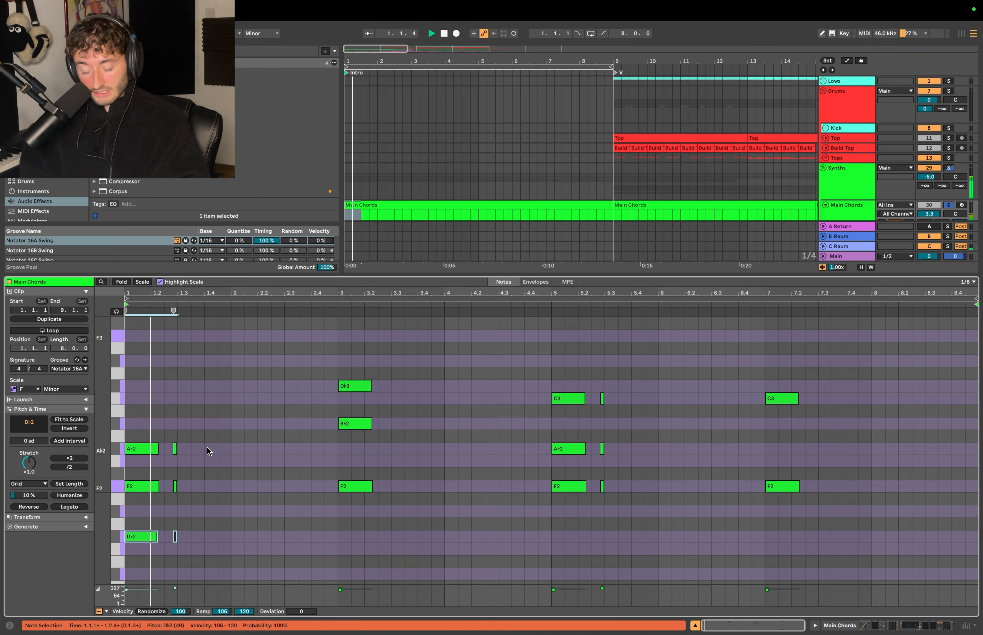
pyautogui.hotkey('shift', 'Up')
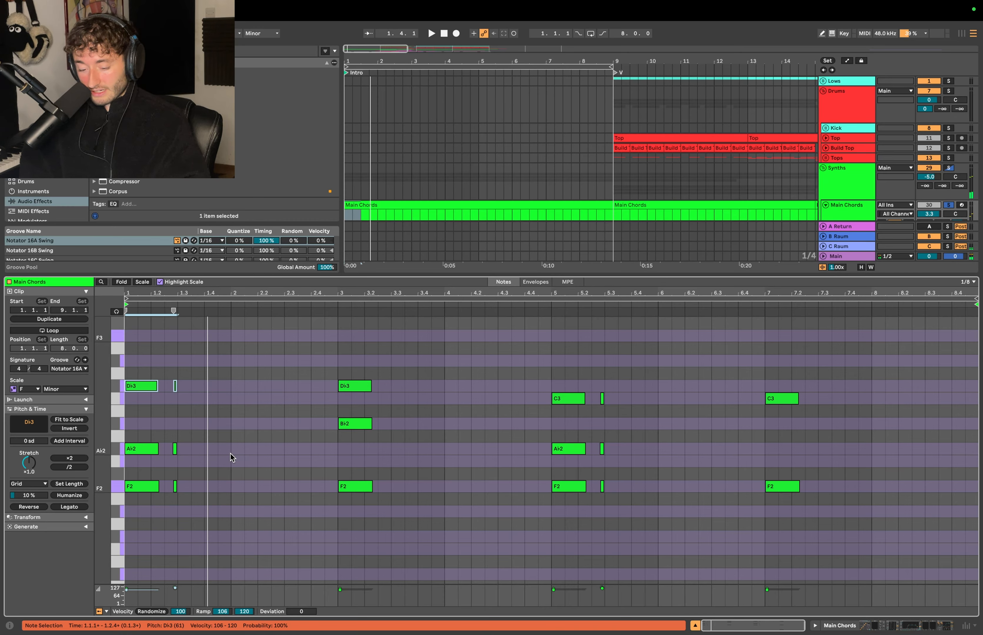
pyautogui.press('space')
# Raise the first chord's F2 notes by an octave to F3 and play the resulting inversion.
pyautogui.moveTo(211, 499); pyautogui.dragTo(119, 478)
pyautogui.hotkey('shift', 'Up')
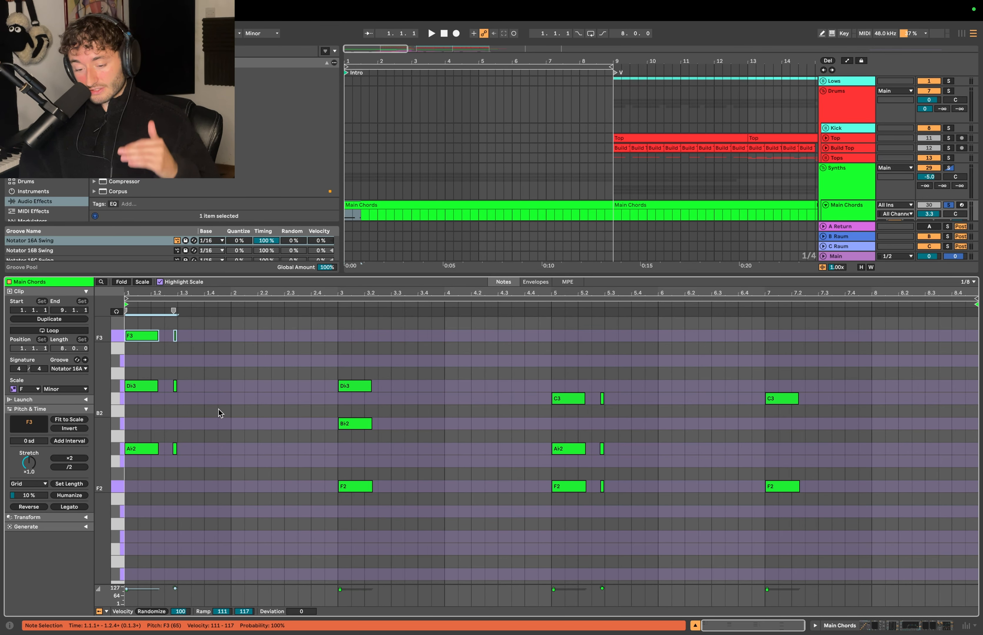
pyautogui.press('space')
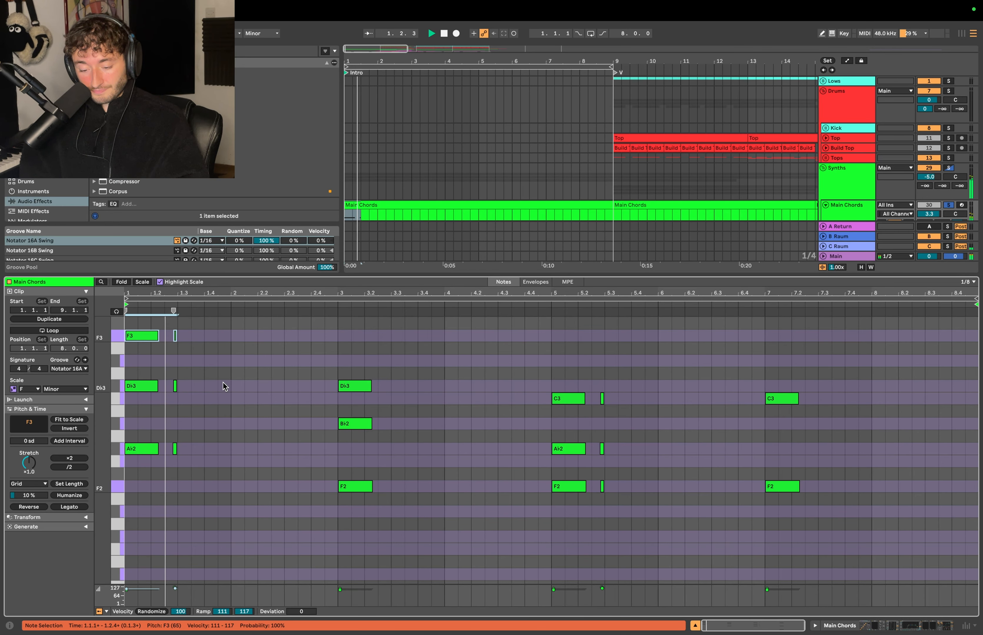
# Switch the first chord's top notes between D♭2 and D♭3 during playback to compare voicings, ending on D♭3.
pyautogui.hotkey('shift', 'Down')
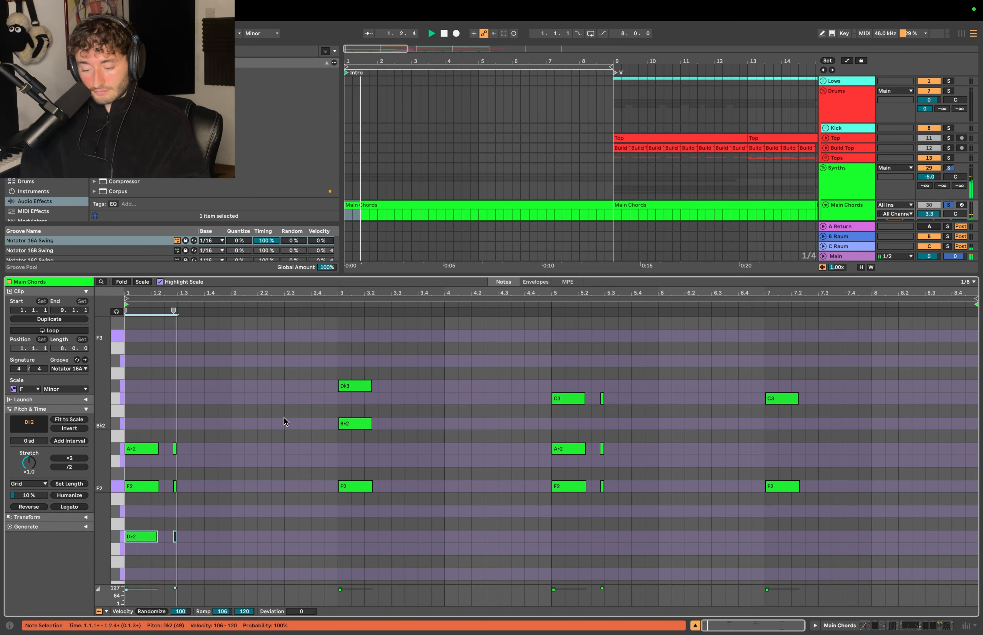
pyautogui.hotkey('shift', 'Up')
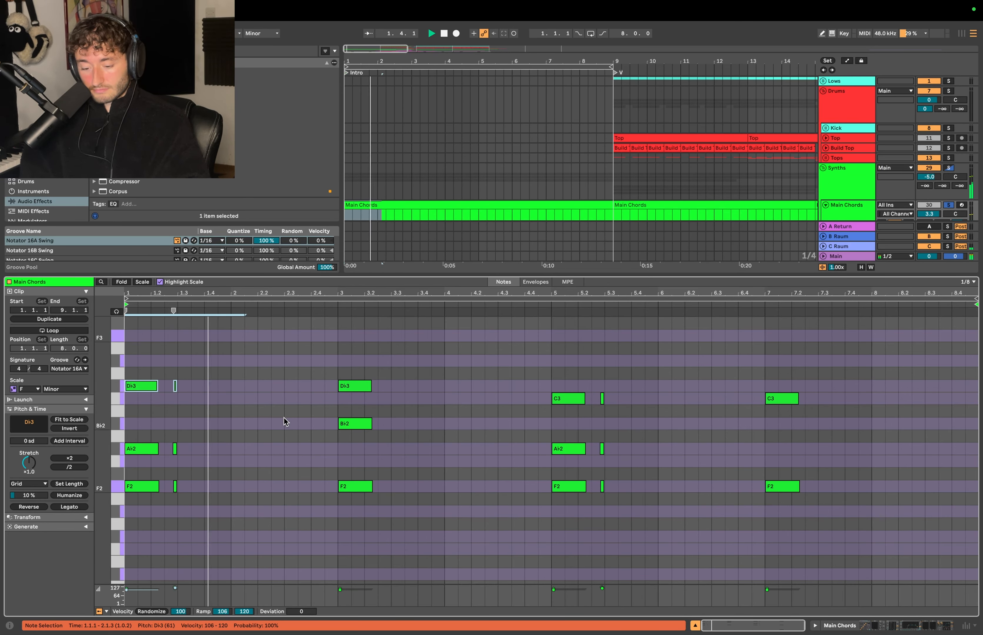
pyautogui.hotkey('shift', 'Down')
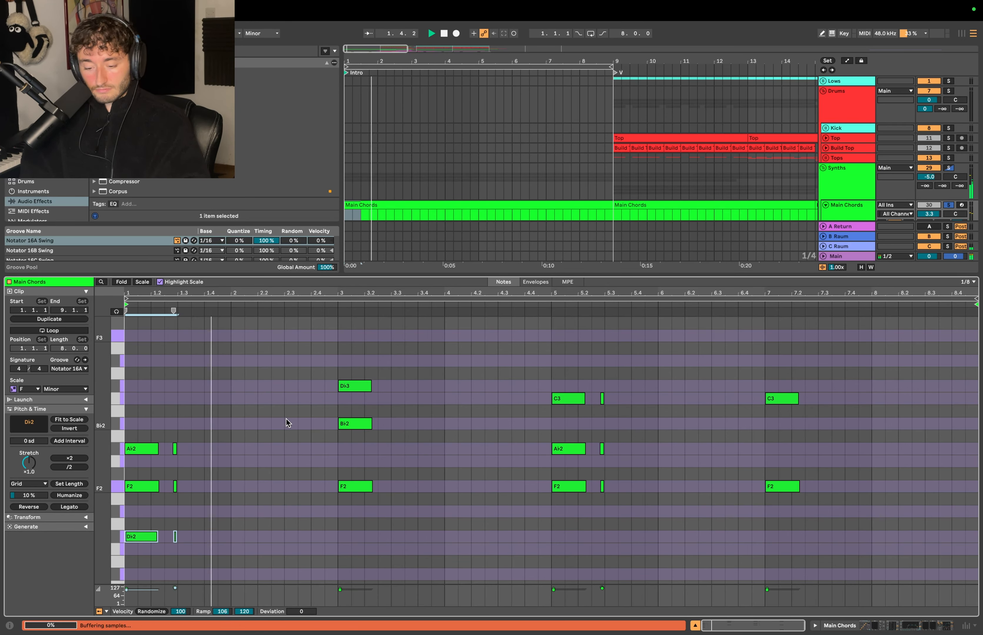
pyautogui.hotkey('shift', 'Up')
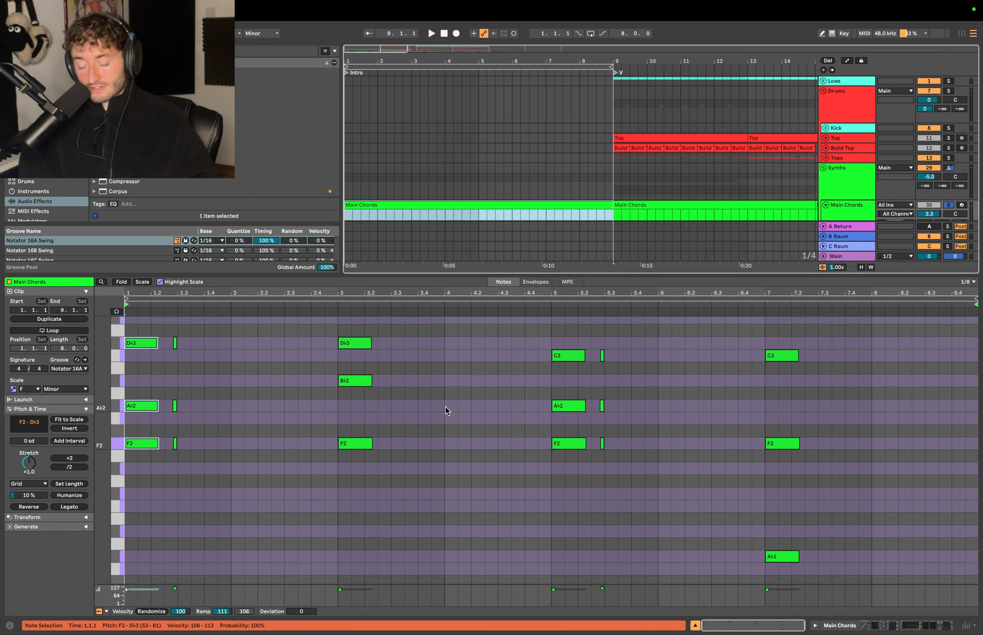
# Select the bar 3 chord, raise its F2 note by an octave to F3, and undo the change.
pyautogui.scroll(3, 445, 406)
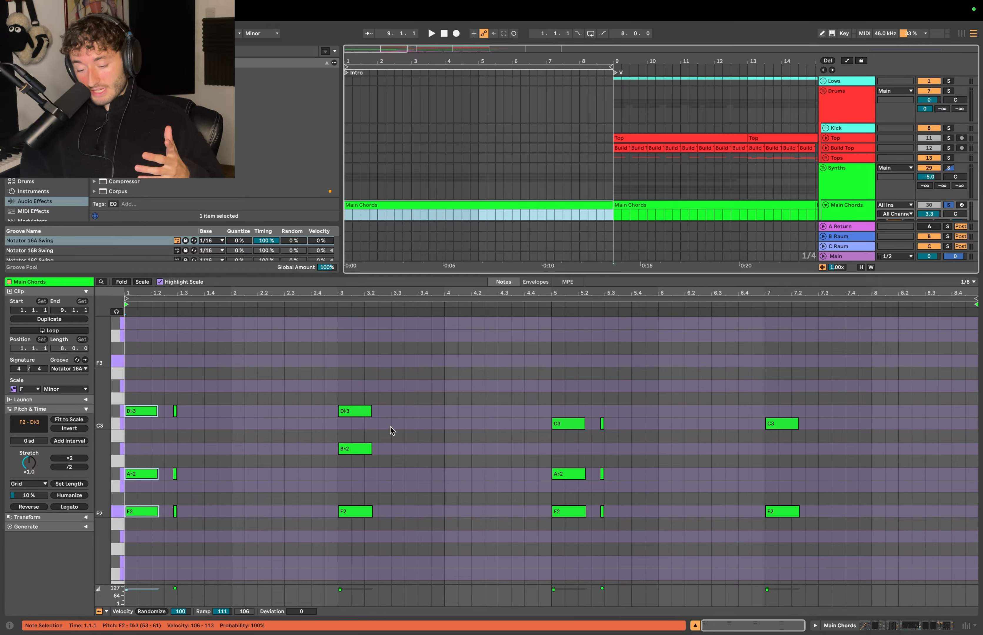
pyautogui.moveTo(352, 359); pyautogui.dragTo(353, 610)
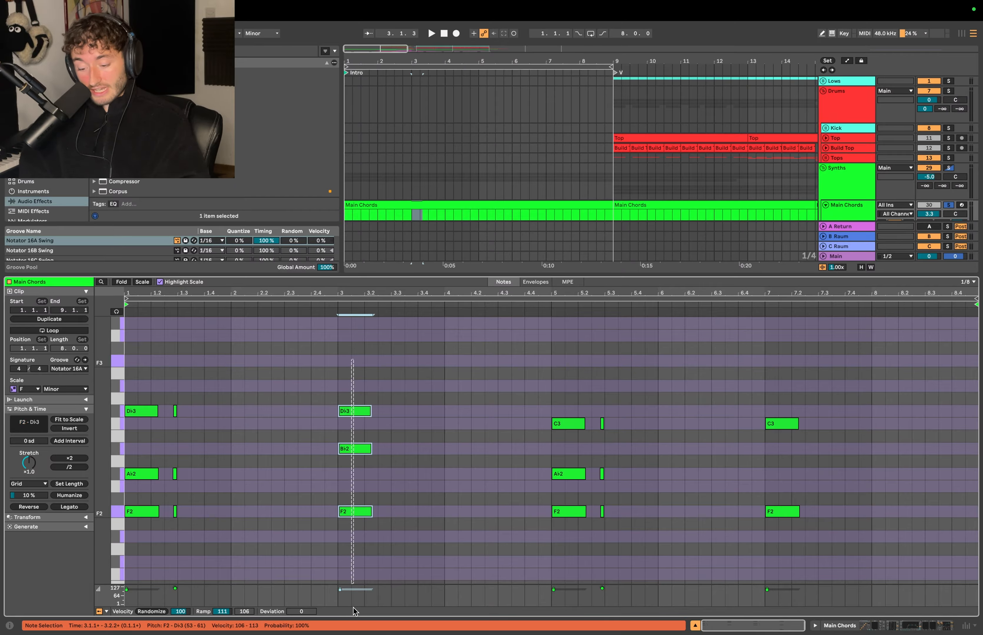
pyautogui.click(356, 512)
pyautogui.hotkey('shift', 'Up')
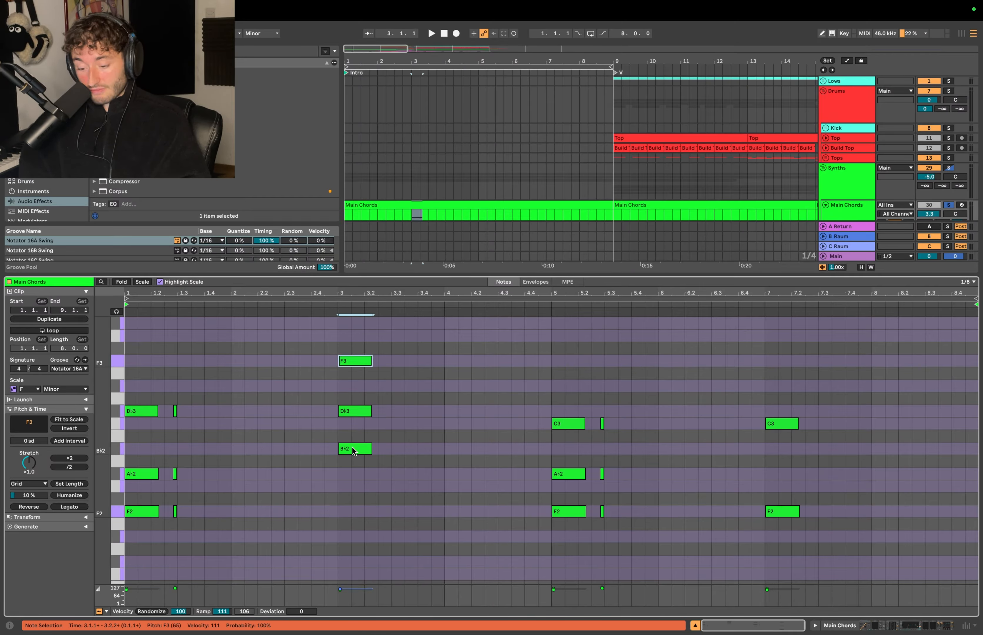
pyautogui.press('super+z')
# Compare the first two chords by selecting their shared D♭3 and F2 notes and their differing A♭2 and B♭2 notes.
pyautogui.click(357, 415)
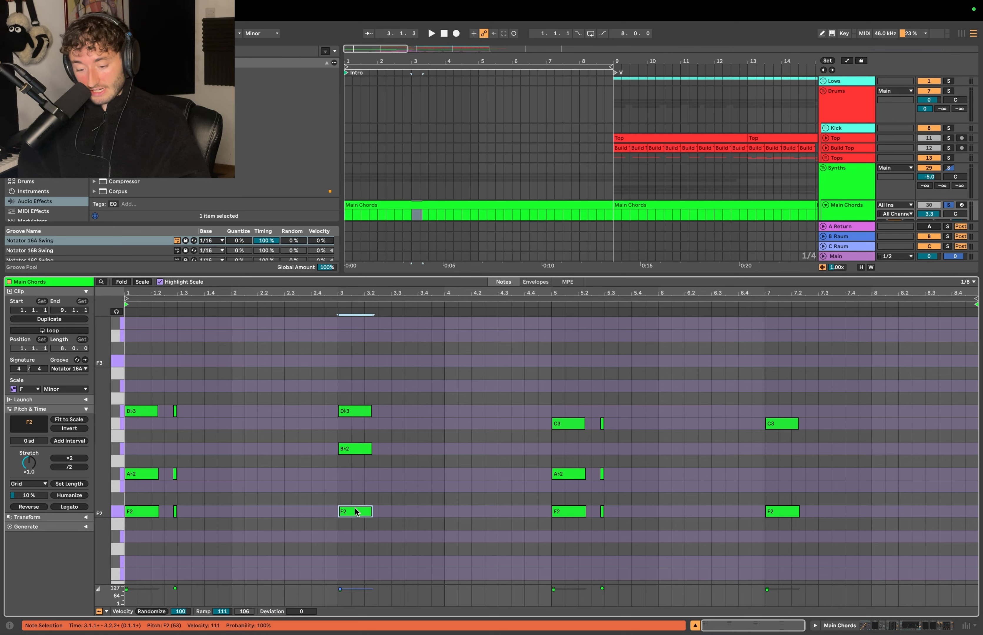
pyautogui.moveTo(415, 418); pyautogui.dragTo(125, 399)
pyautogui.moveTo(393, 537); pyautogui.dragTo(124, 510)
pyautogui.moveTo(204, 482); pyautogui.dragTo(133, 472)
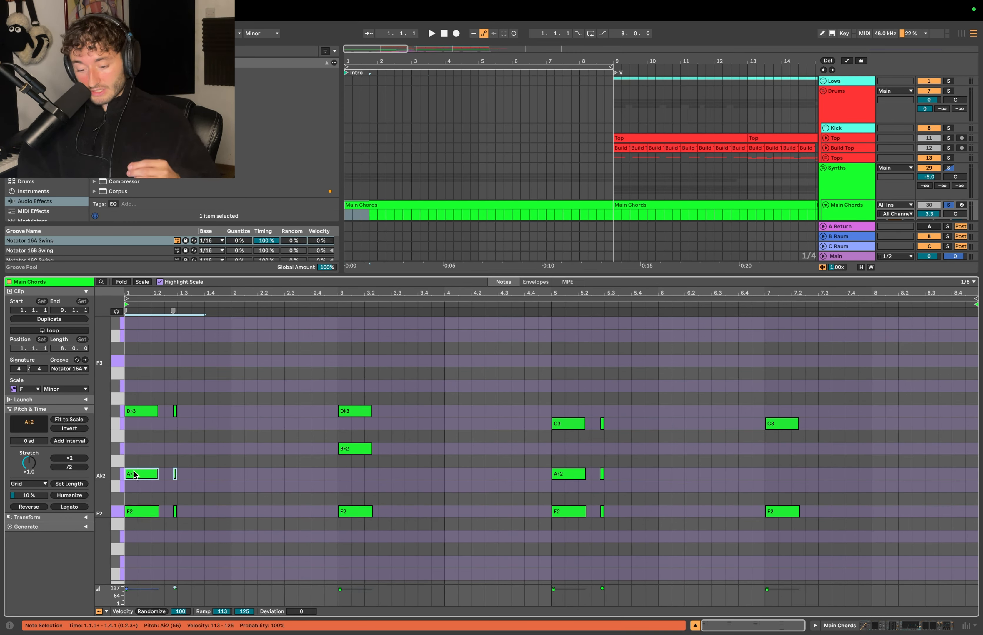
pyautogui.click(357, 451)
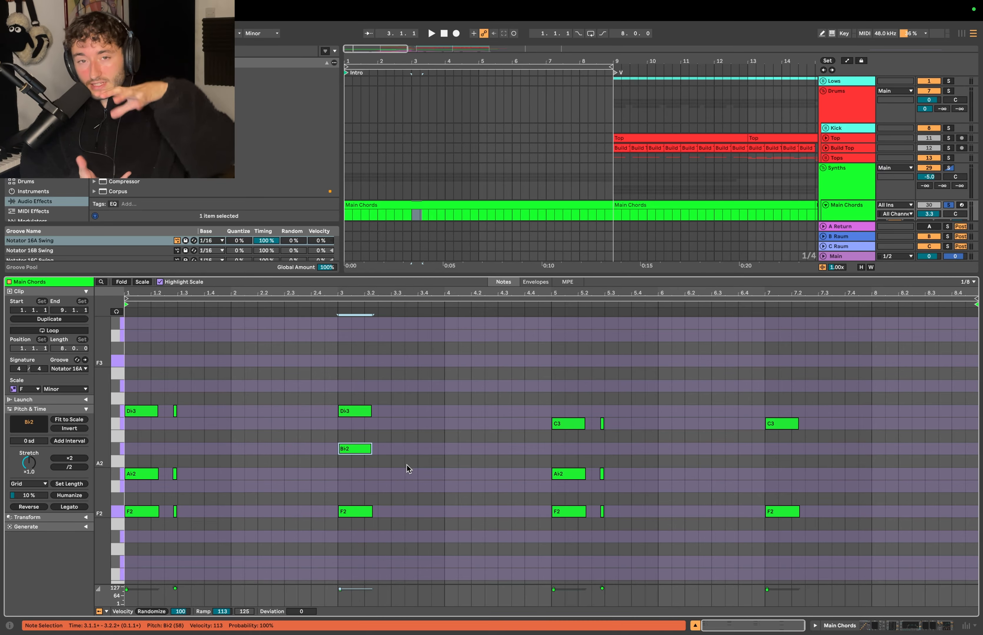
# Examine the bar 5 chord by selecting its notes and singling out its C3 notes.
pyautogui.scroll(-4, 592, 462)
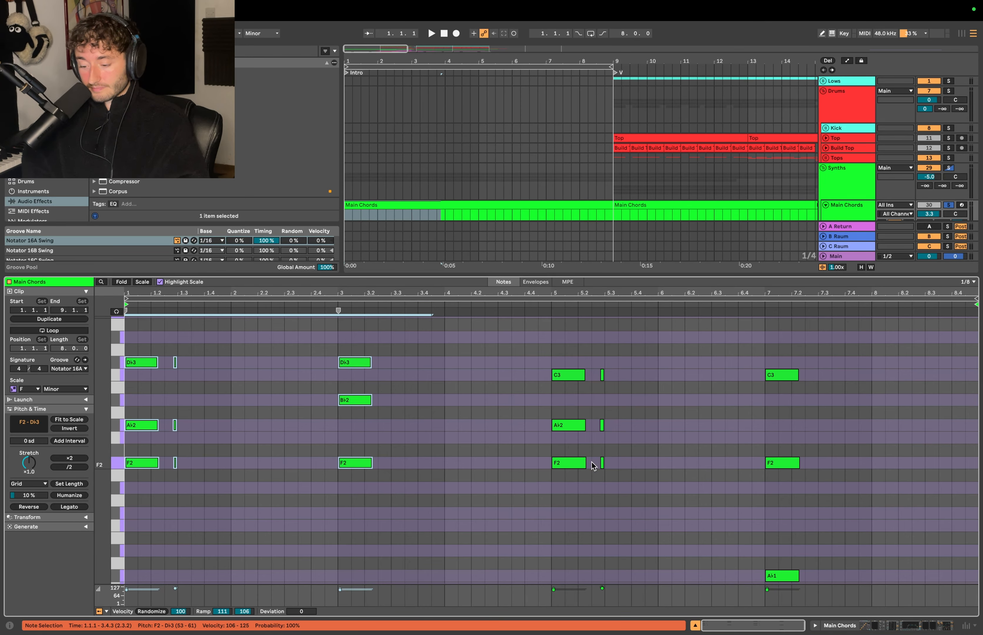
pyautogui.moveTo(557, 493); pyautogui.dragTo(674, 349)
pyautogui.click(551, 493)
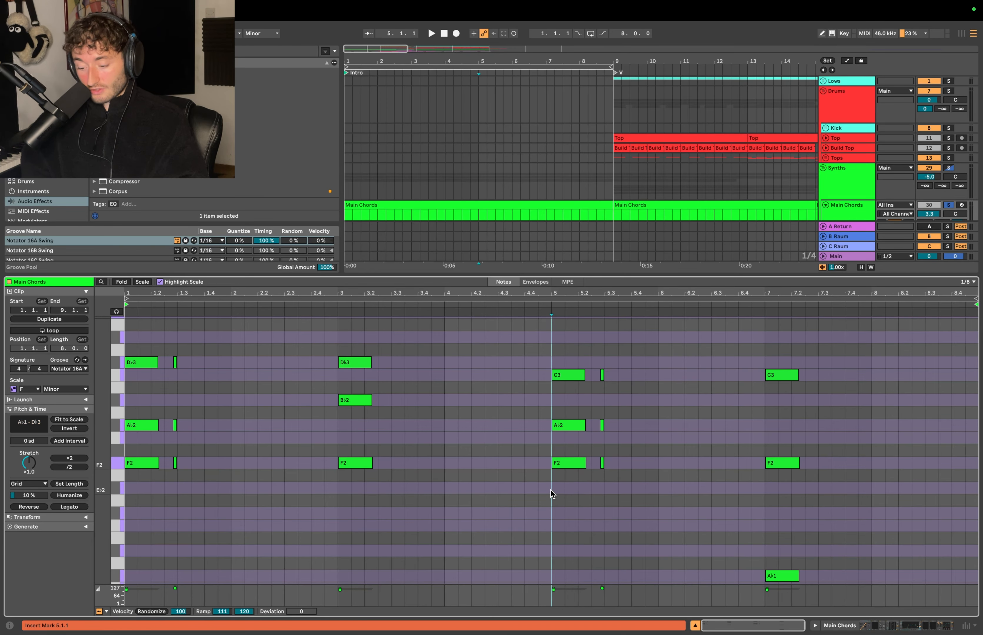
pyautogui.moveTo(550, 400); pyautogui.dragTo(686, 388)
pyautogui.scroll(-1, 743, 438)
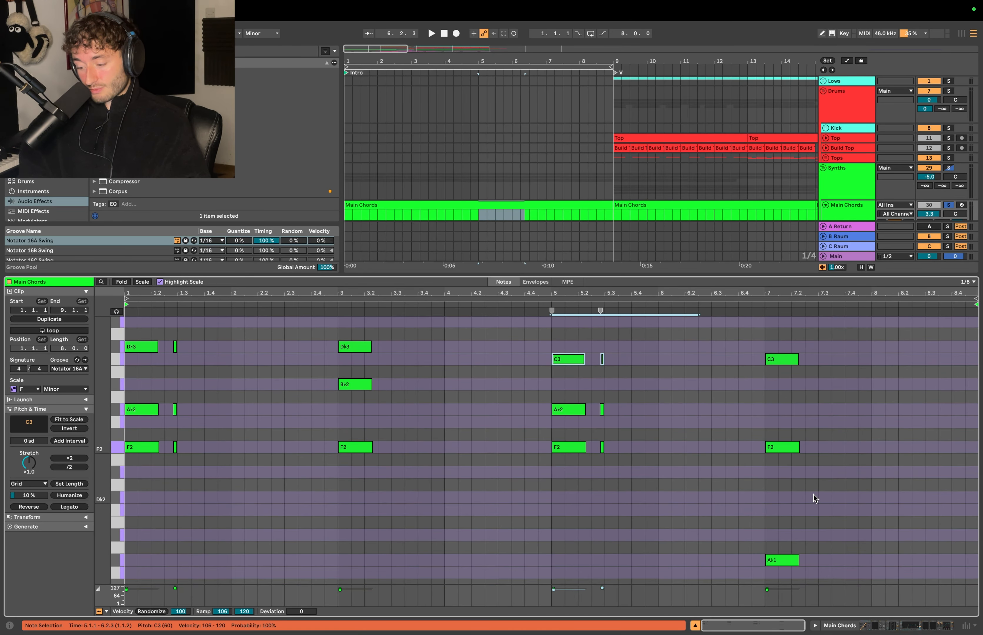
# Lower the bar 7 chord's C3 by an octave to C2, select the chord's notes, and restore the note to C3.
pyautogui.moveTo(815, 495); pyautogui.dragTo(714, 598)
pyautogui.hotkey('shift', 'Down')
pyautogui.moveTo(821, 380); pyautogui.dragTo(768, 575)
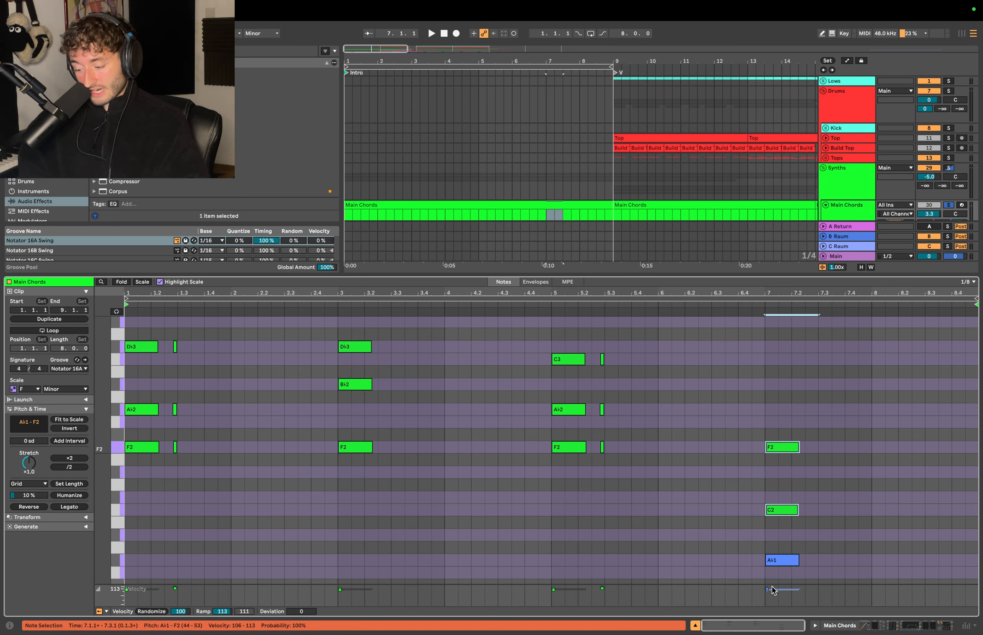
pyautogui.moveTo(836, 538); pyautogui.dragTo(759, 501)
pyautogui.hotkey('shift', 'Up')
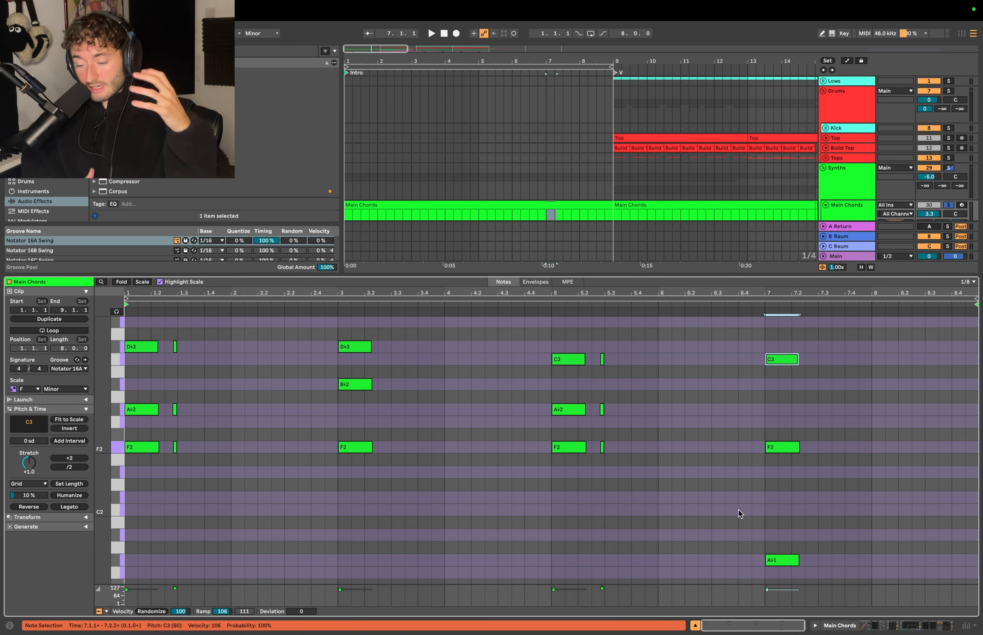
# Reopen the intro Main Chords clip's notes and play the progression from the start.
pyautogui.hotkey('shift', 'Tab')
pyautogui.click(538, 227)
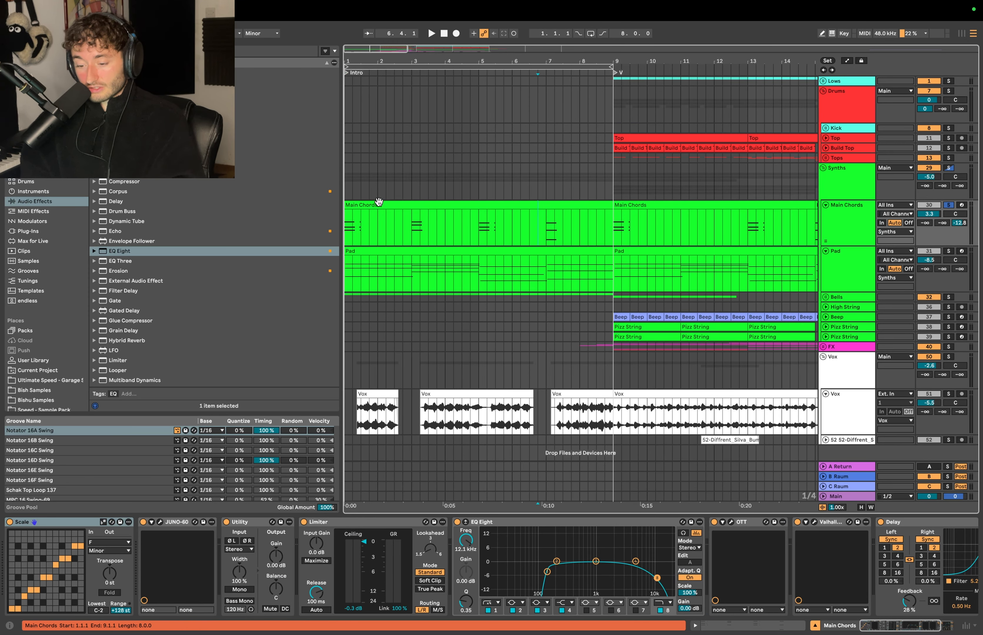
pyautogui.doubleClick(538, 227)
pyautogui.press('space')
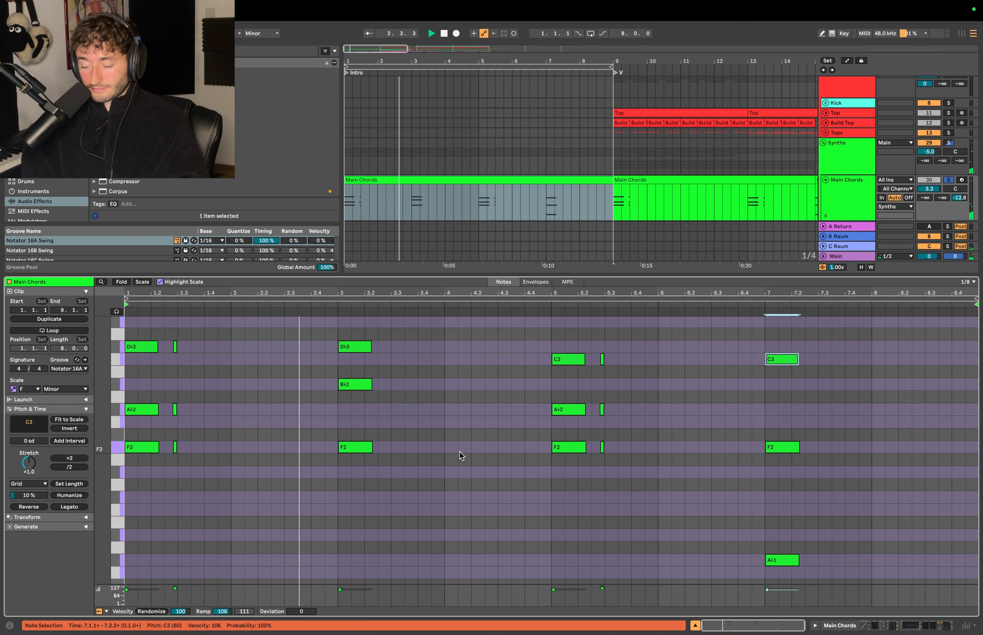
pyautogui.hotkey('shift', 'Tab')
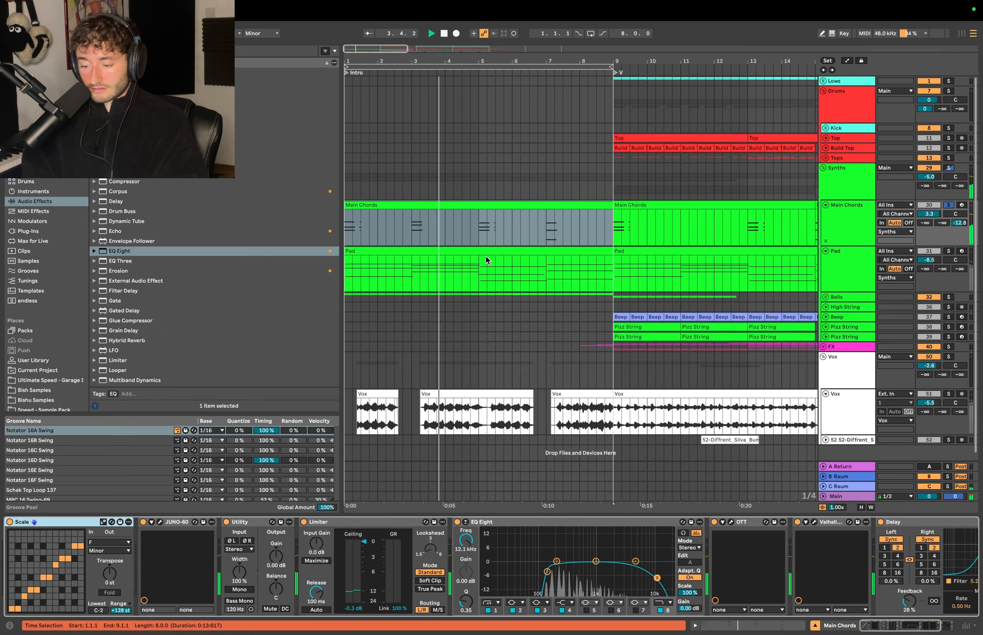
# Select the intro Pad clip, solo the Pad track, and audition it on its own.
pyautogui.click(485, 255)
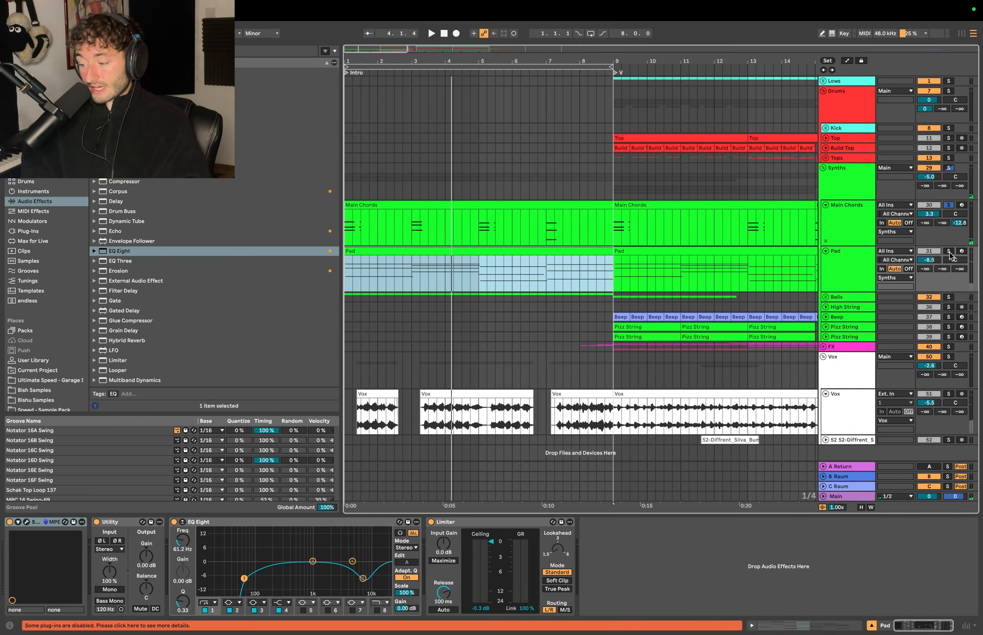
pyautogui.click(949, 252)
pyautogui.press('space')
pyautogui.click(466, 253)
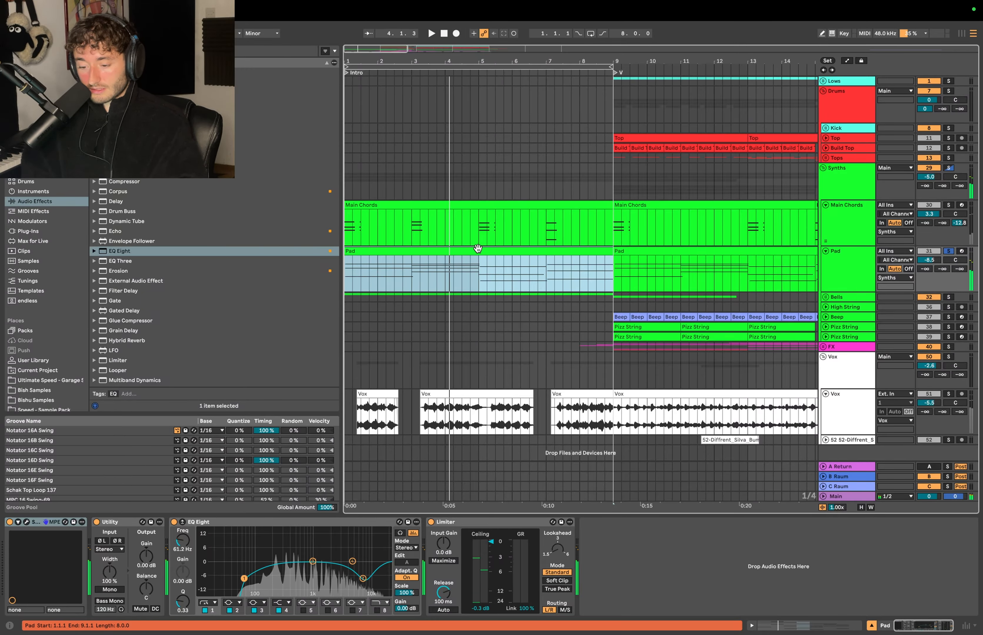
# Compare the notes of the intro Pad clip with those of the Main Chords clip.
pyautogui.doubleClick(478, 248)
pyautogui.click(484, 173)
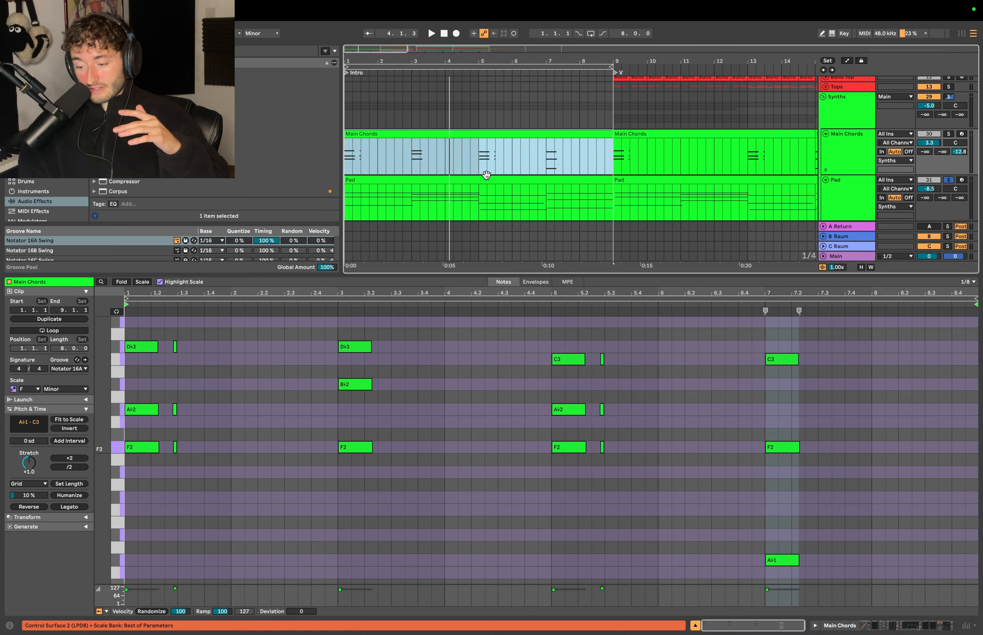
pyautogui.click(485, 179)
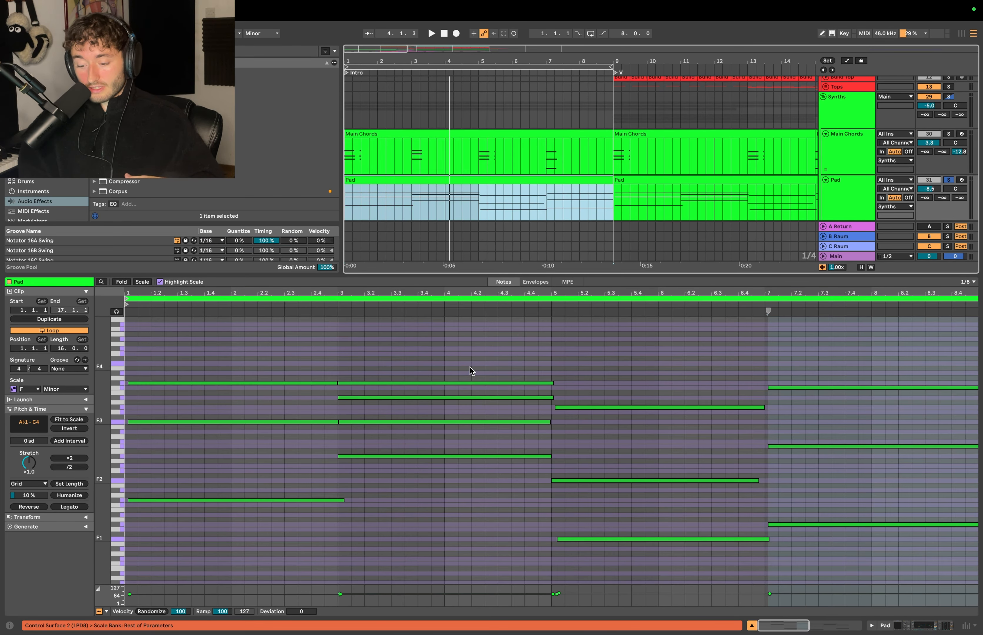
# Copy the intro Main Chords clip onto the Pad track in place of the Pad clip, and undo the copy.
pyautogui.click(427, 136)
pyautogui.click(424, 182)
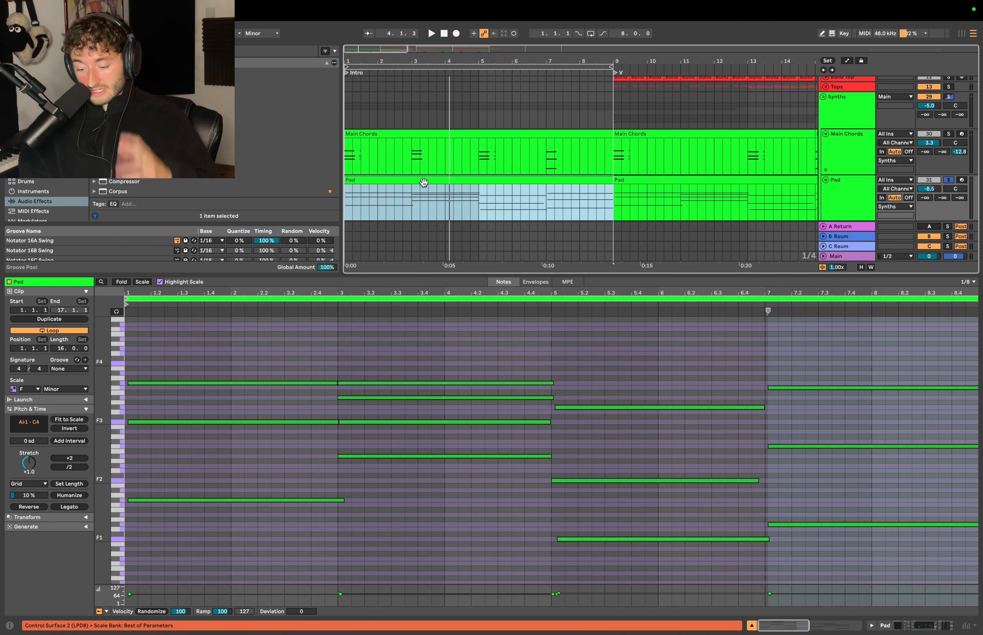
pyautogui.moveTo(422, 137); pyautogui.dragTo(439, 196)
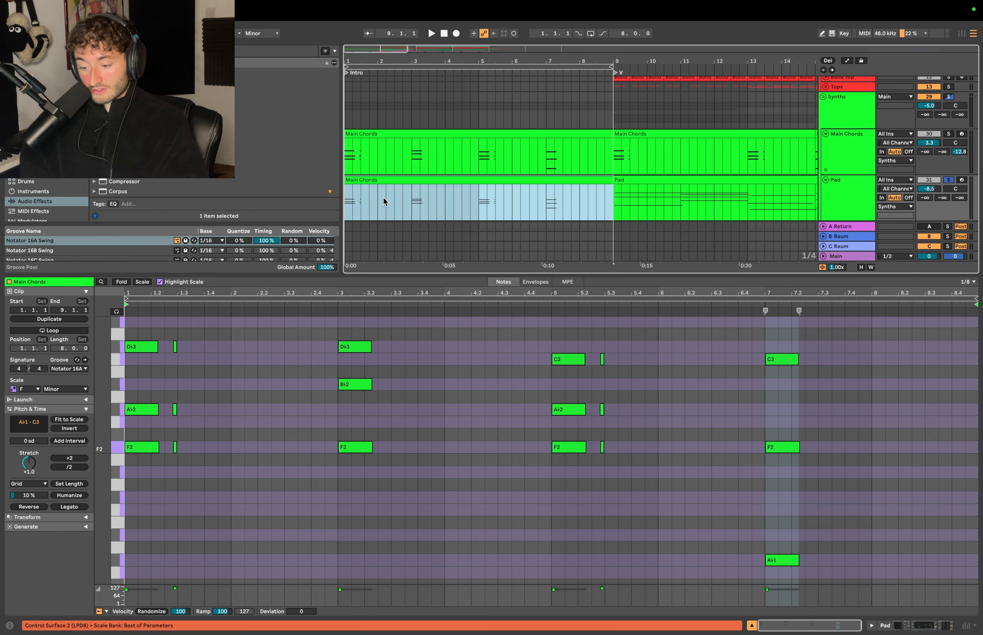
pyautogui.press('super+z')
# Examine the Pad clip's first two chords by selecting the bar 1 chord, its F3 note, and the D♭4 note in bar 3.
pyautogui.click(437, 181)
pyautogui.moveTo(267, 543); pyautogui.dragTo(261, 380)
pyautogui.click(263, 421)
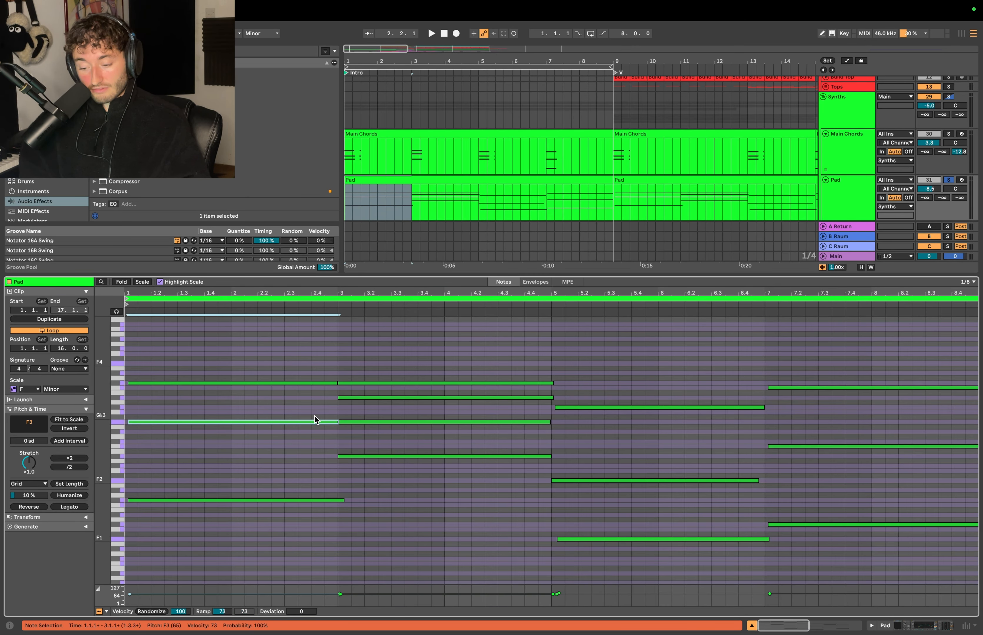
pyautogui.click(405, 389)
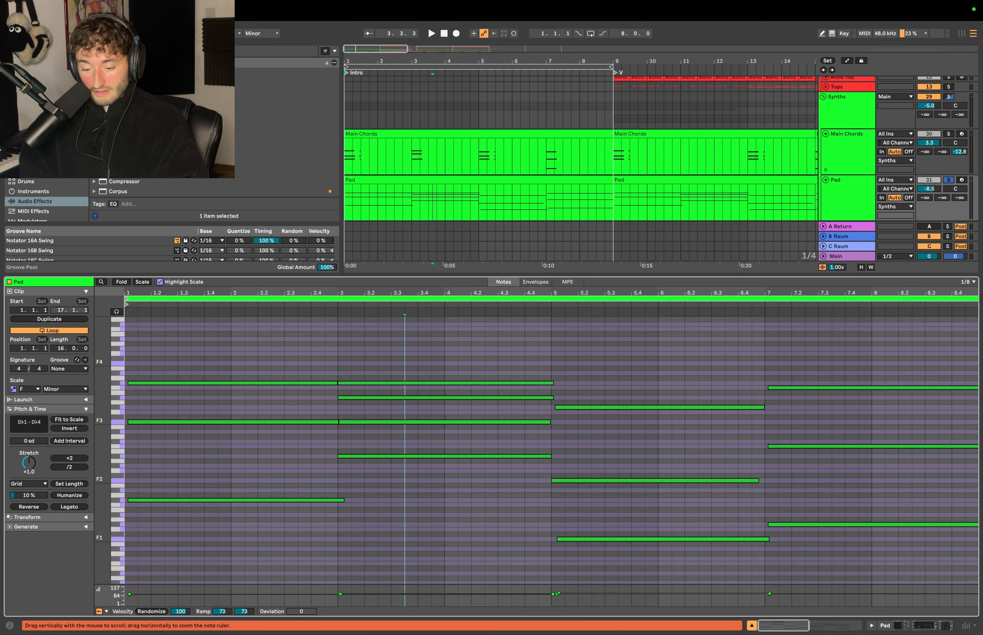
pyautogui.moveTo(100, 425); pyautogui.dragTo(120, 425)
pyautogui.click(455, 364)
pyautogui.scroll(-6, 700, 454)
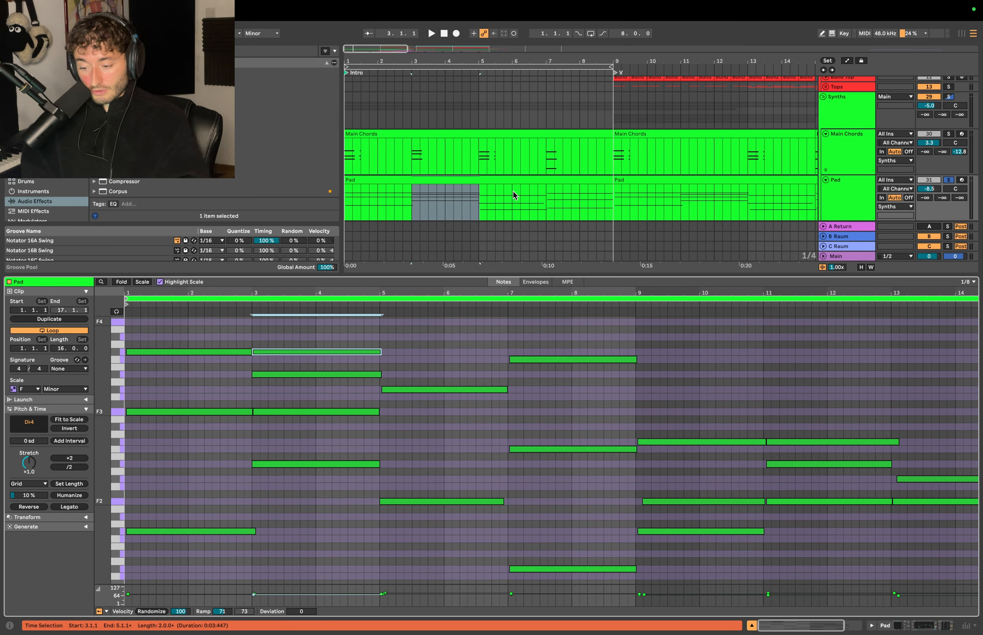
# Solo the Main Chords track alongside the Pad and play both together from the start of the intro.
pyautogui.click(479, 180)
pyautogui.press('space')
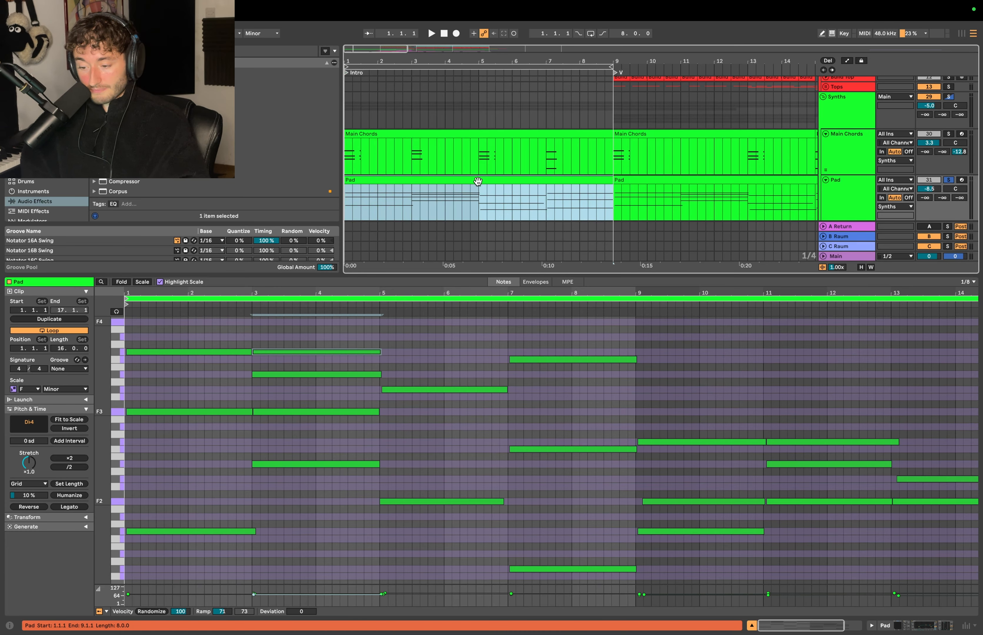
pyautogui.press('s')
pyautogui.hotkey('shift', 'Tab')
pyautogui.scroll(-3, 491, 271)
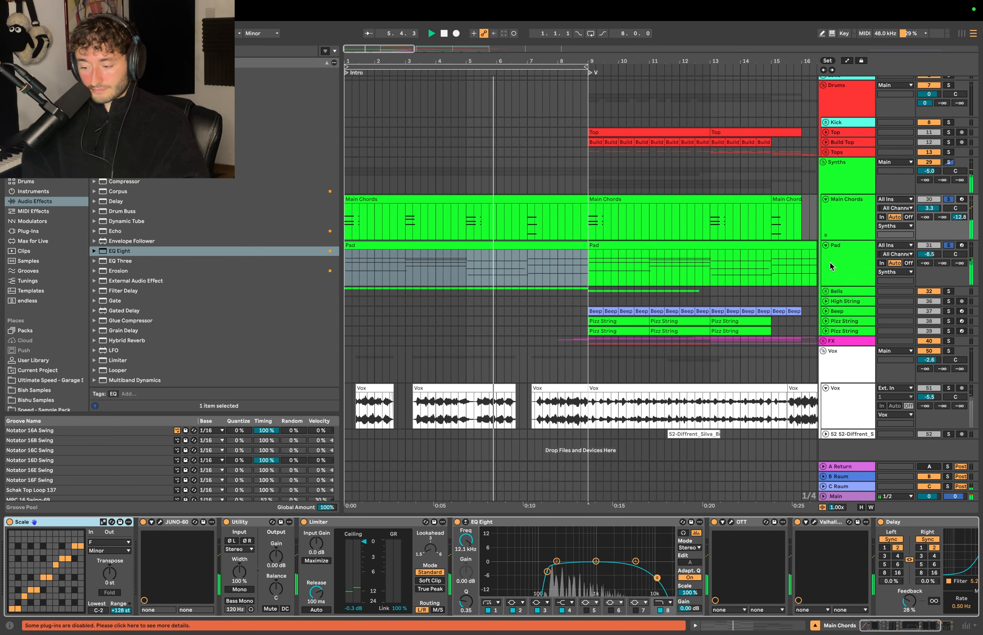
pyautogui.press('space')
# Examine the Main Chords effects chain by singling out its OTT and Valhalla devices.
pyautogui.hscroll(4, 614, 527)
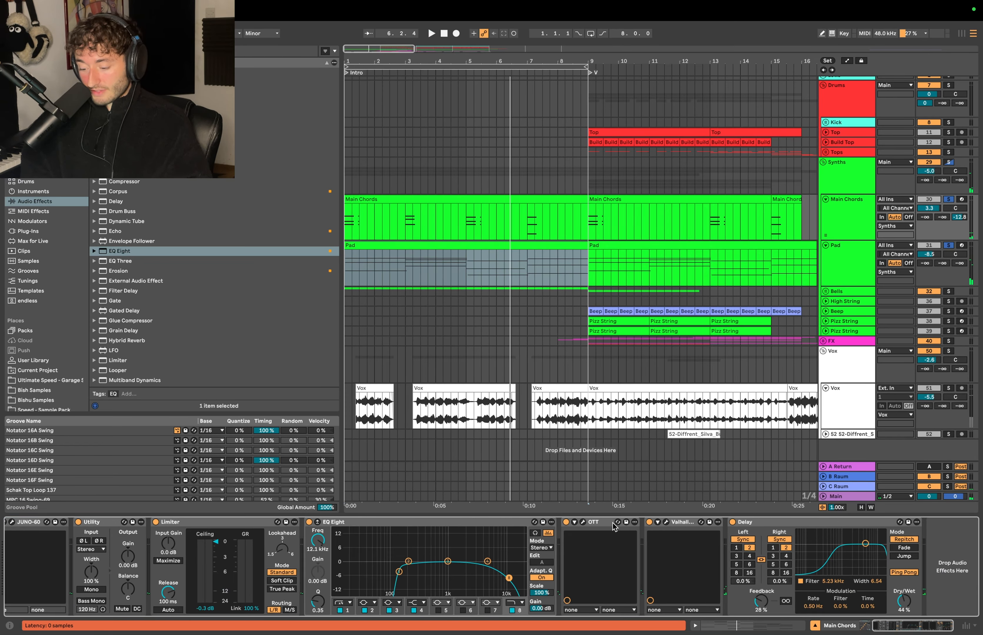
pyautogui.click(602, 524)
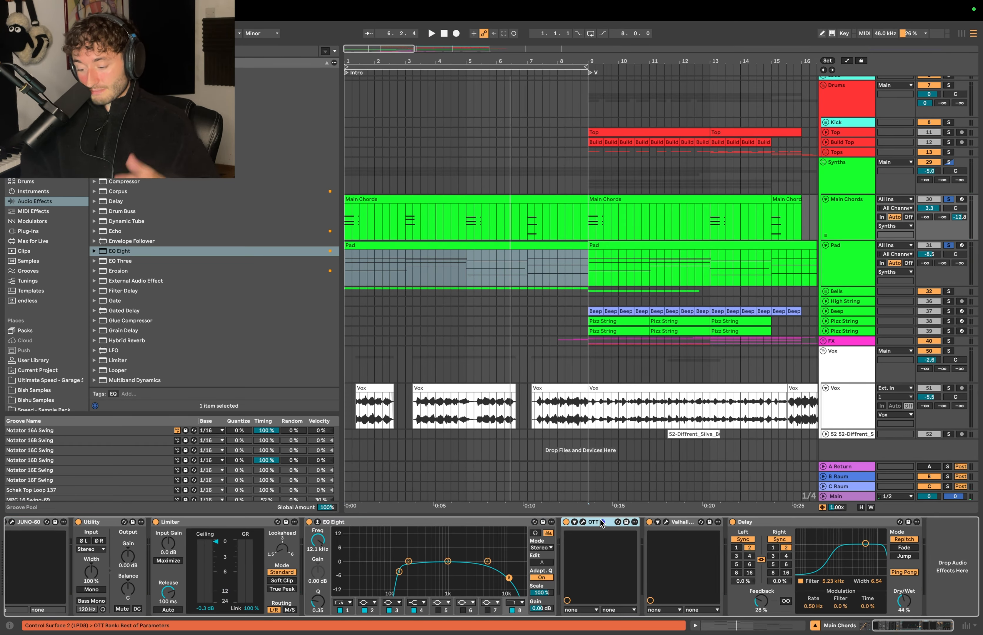
pyautogui.click(676, 523)
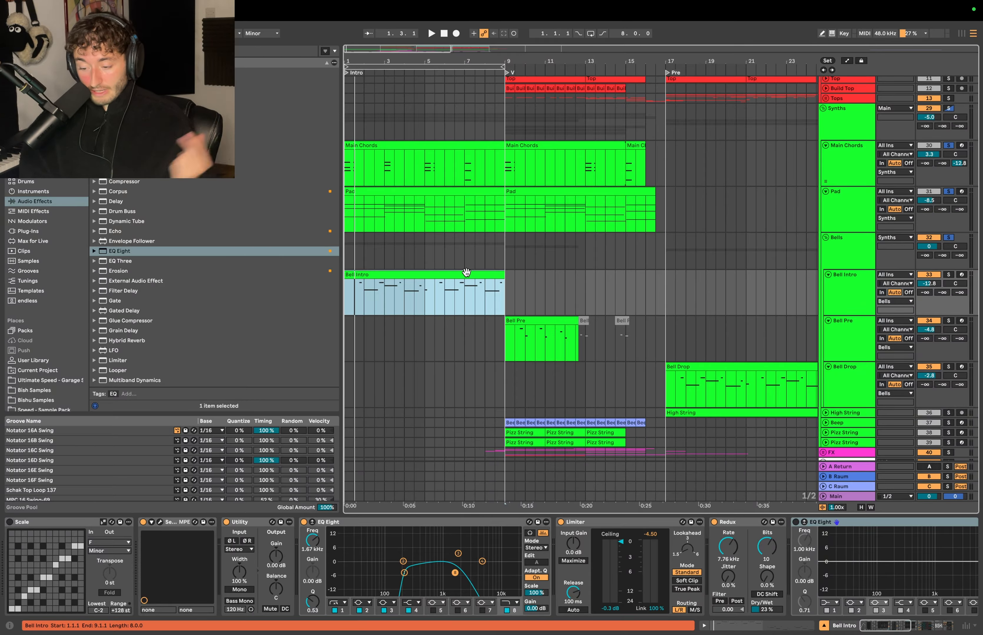
# Open the Bell Intro clip's notes and follow them during playback with the chords and pad.
pyautogui.press('space')
pyautogui.doubleClick(466, 273)
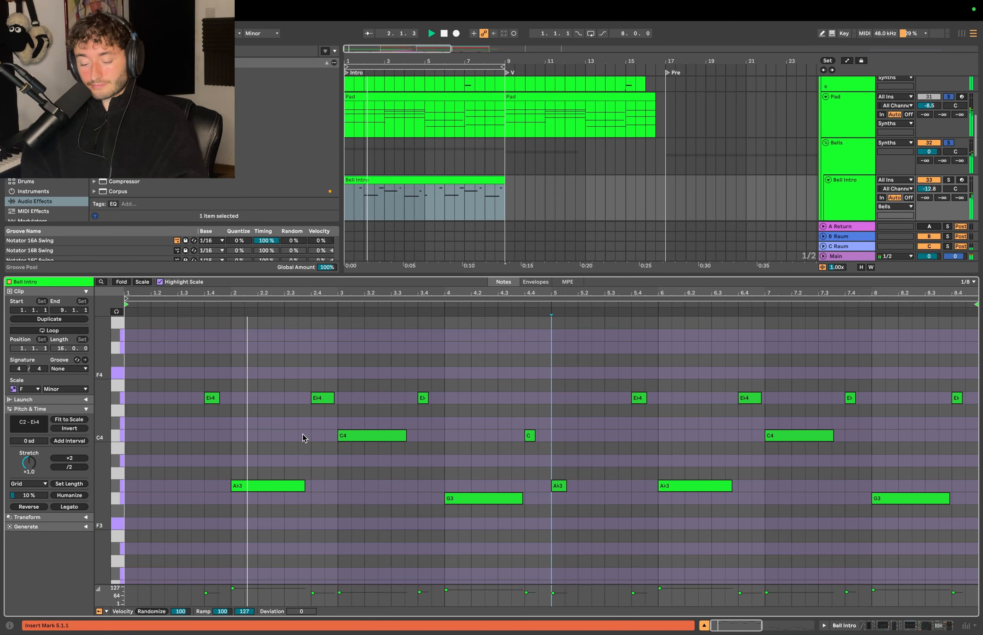
pyautogui.scroll(-2, 380, 435)
pyautogui.scroll(2, 379, 435)
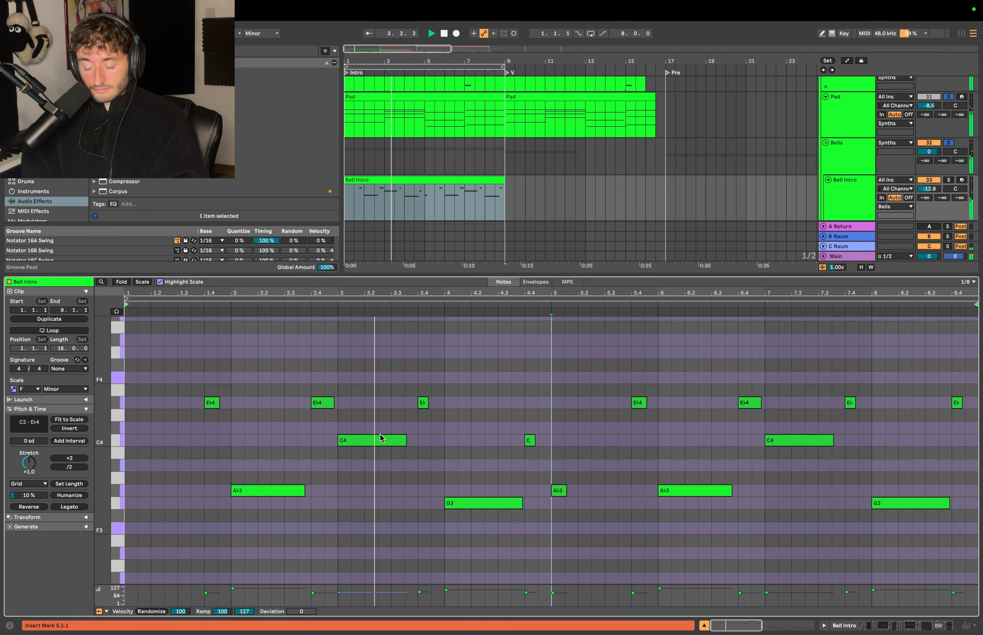
pyautogui.scroll(-3, 379, 434)
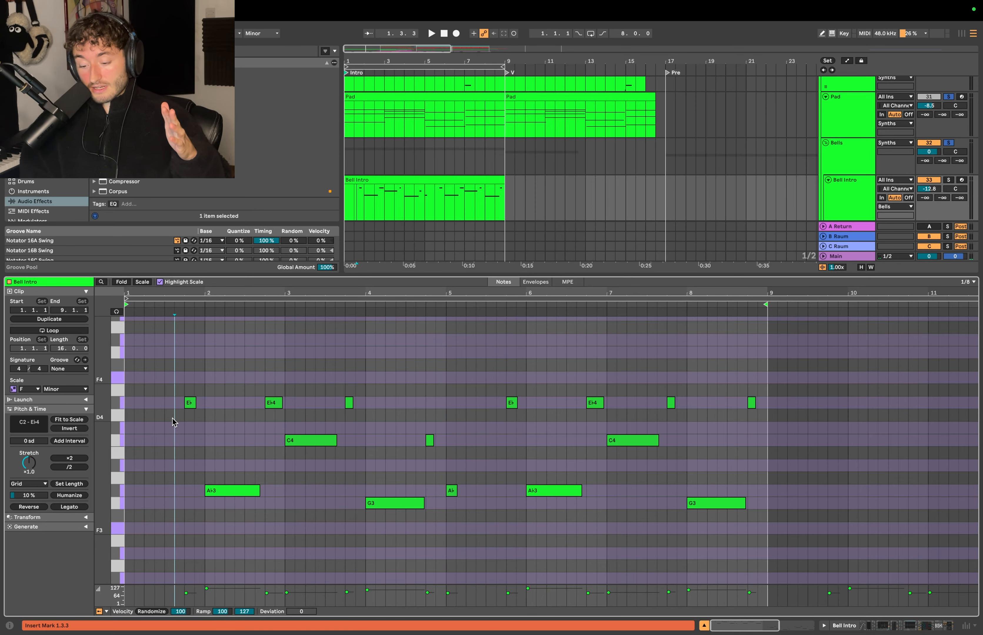
# Select the repeated E♭4 notes across the Bell Intro clip, and again just those in its first half.
pyautogui.moveTo(173, 420); pyautogui.dragTo(756, 371)
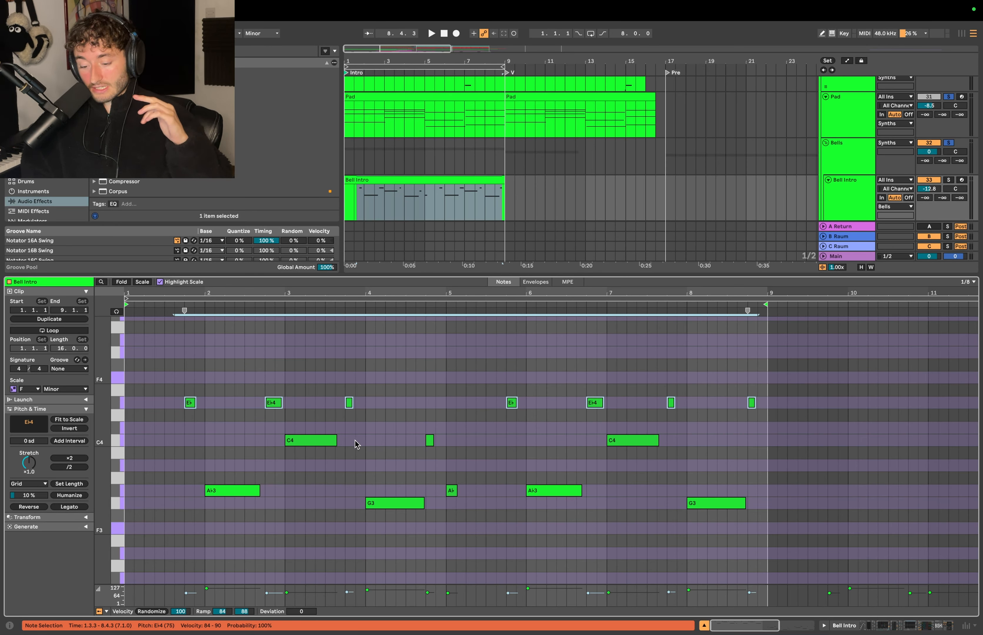
pyautogui.moveTo(176, 420); pyautogui.dragTo(867, 369)
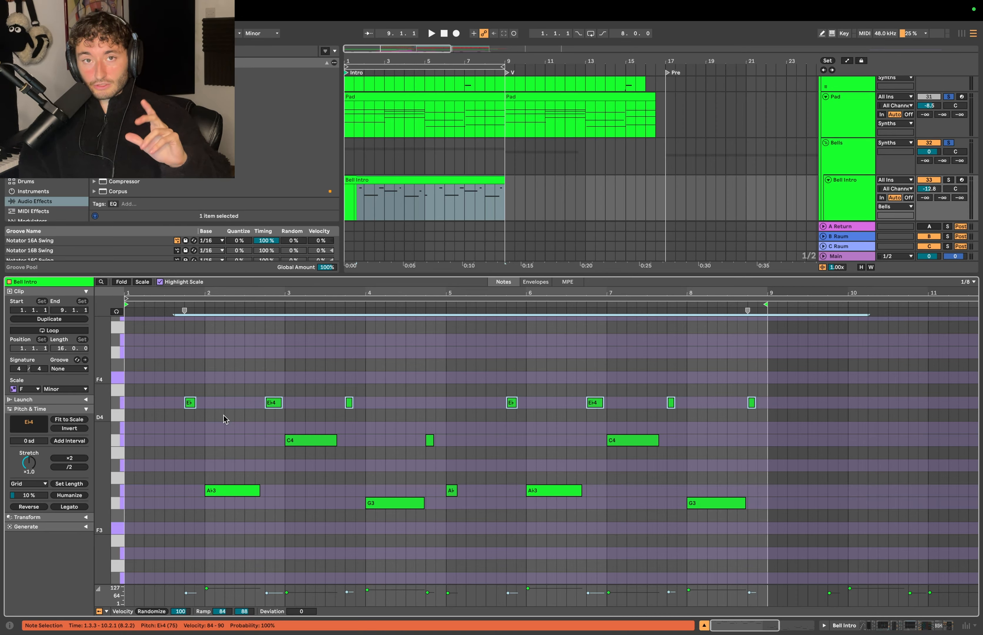
pyautogui.moveTo(173, 413); pyautogui.dragTo(423, 385)
# Single out the long A♭3, C4 and G3 notes in bars 2 to 4 of the Bell Intro clip one by one.
pyautogui.click(235, 491)
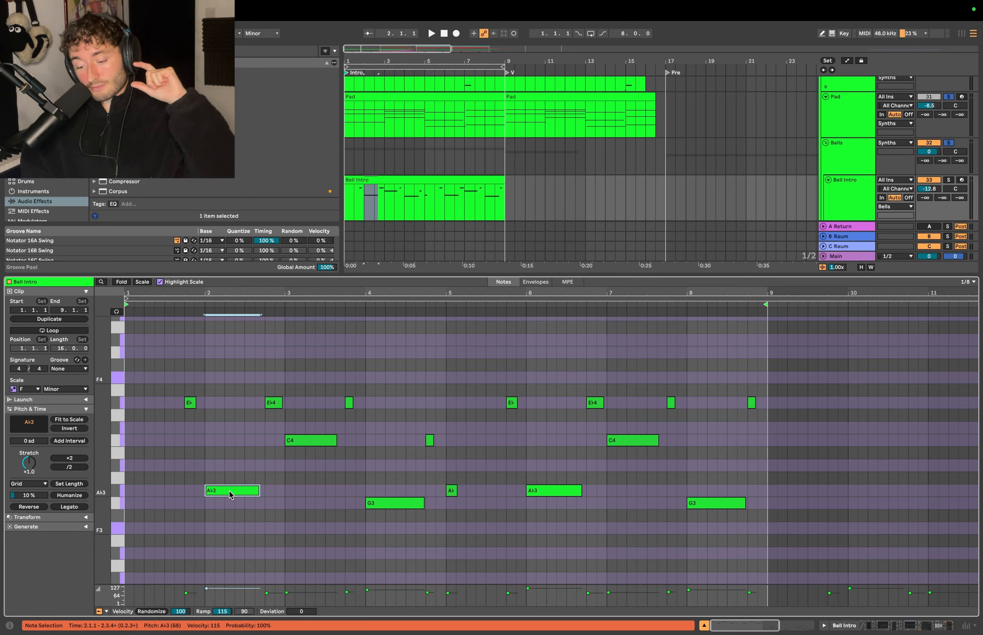
pyautogui.click(308, 441)
pyautogui.click(380, 502)
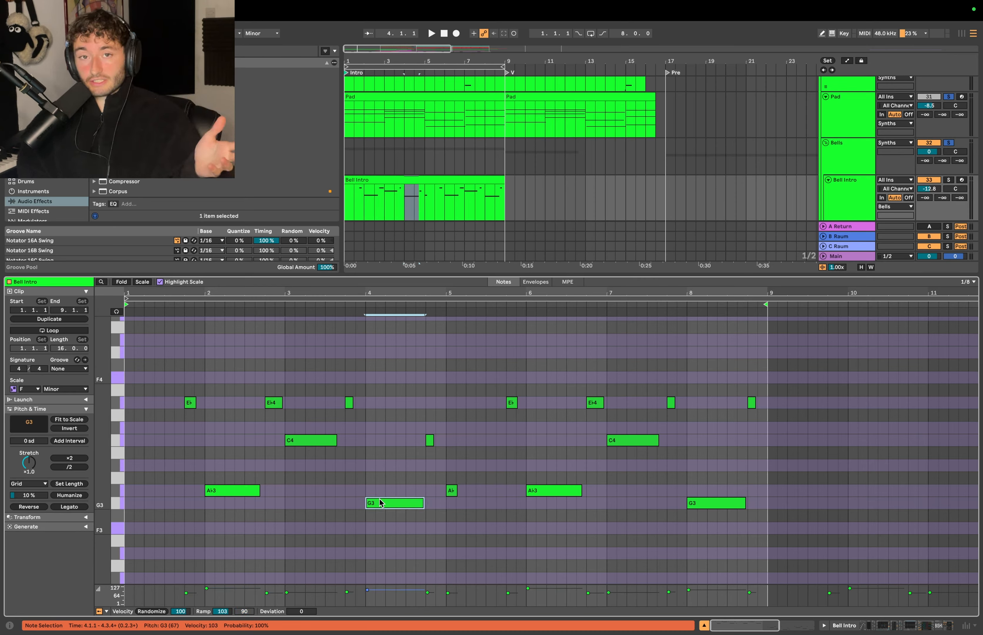
# Lower the first three E♭4 bell notes by an octave to E♭3 and raise them back to E♭4.
pyautogui.moveTo(375, 415); pyautogui.dragTo(125, 394)
pyautogui.hotkey('shift', 'Down')
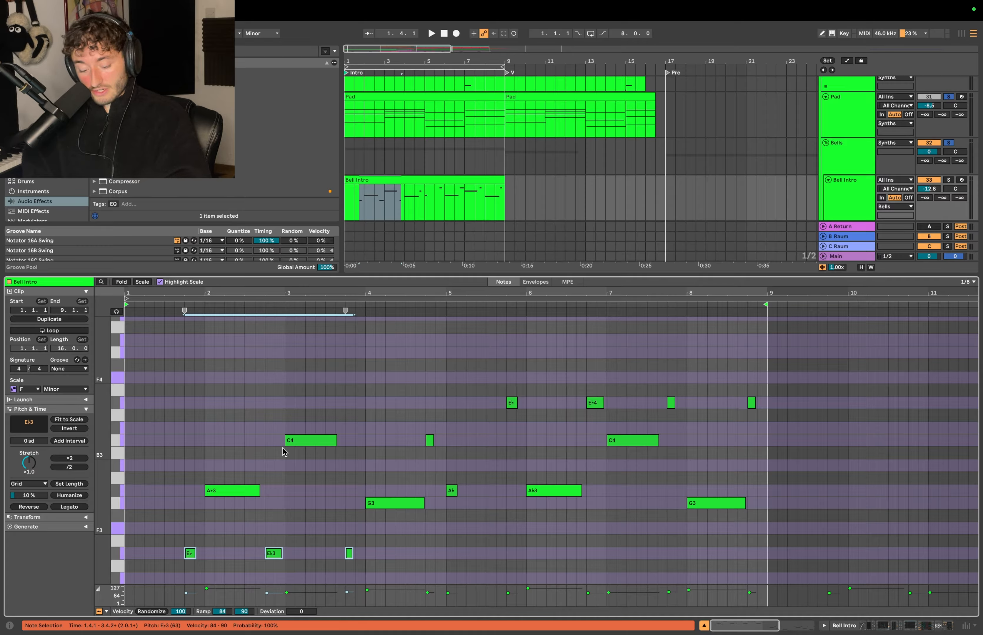
pyautogui.hotkey('shift', 'Up')
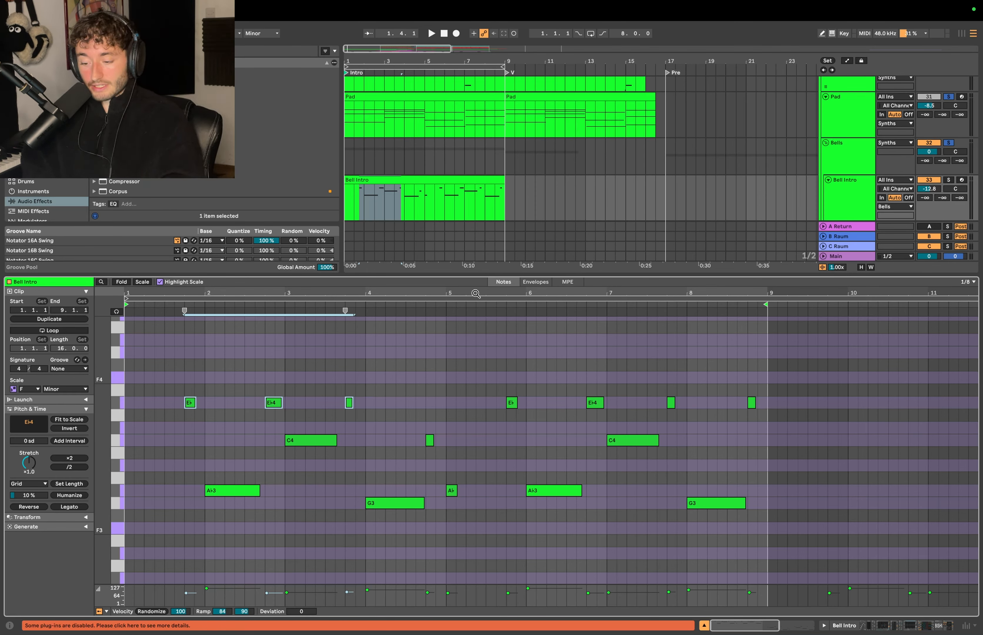
# Review the Bell Intro clip against the Main Chords and Pad clips in the arrangement.
pyautogui.click(430, 181)
pyautogui.scroll(3, 430, 181)
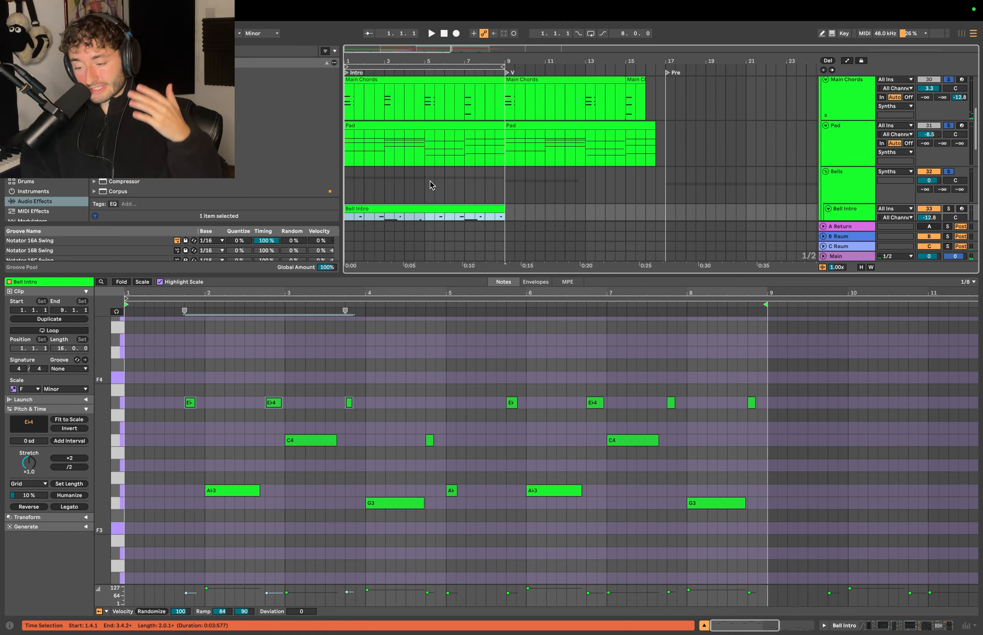
pyautogui.scroll(-2, 430, 181)
# Try shifting the bar 2 A♭3 bell note up and down by semitones, ending back at A♭3.
pyautogui.click(323, 441)
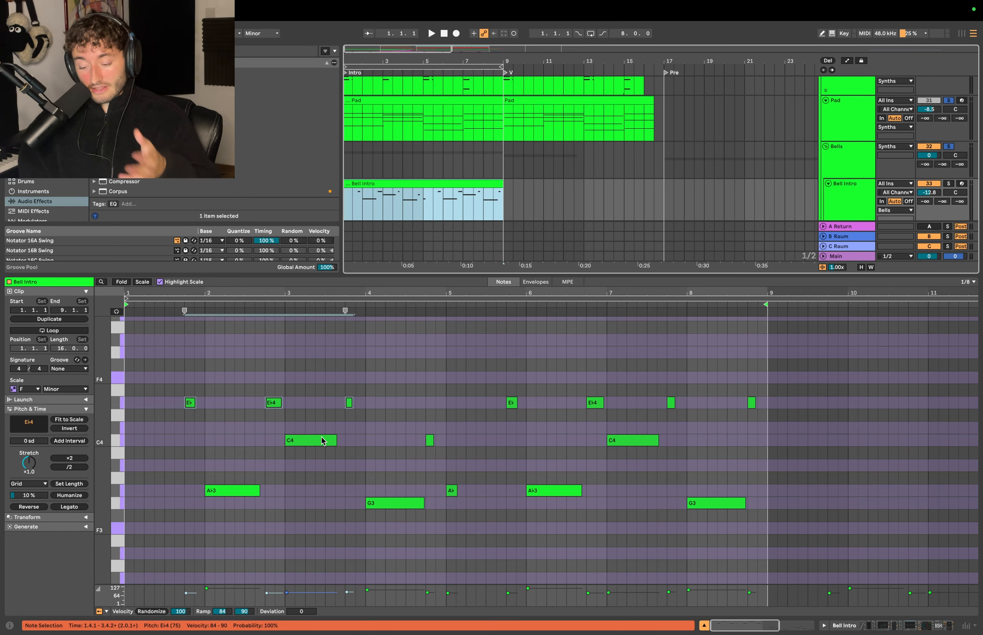
pyautogui.click(234, 490)
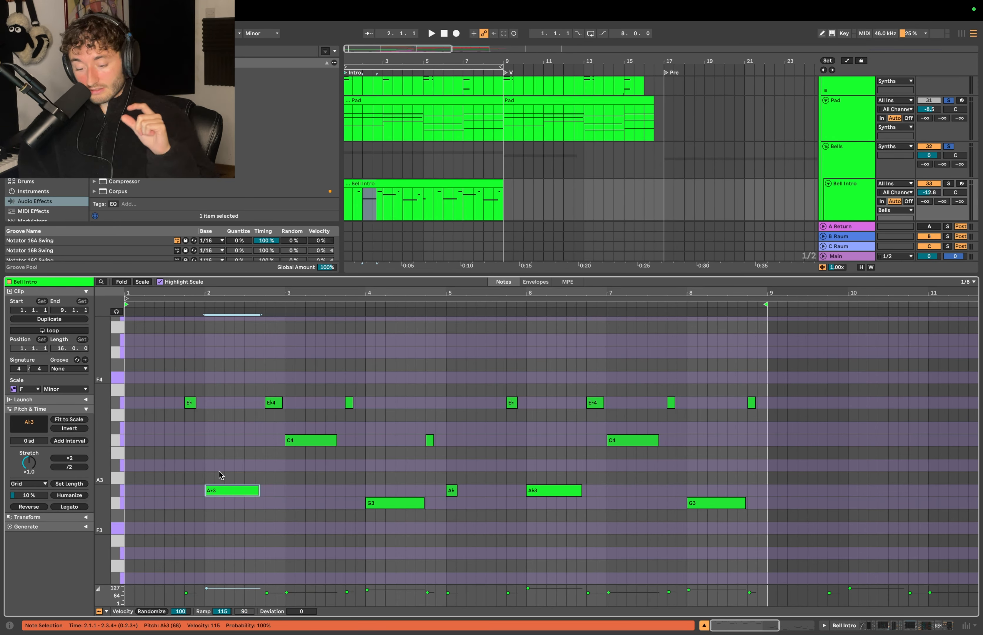
pyautogui.press('Up')
pyautogui.press('Down')
pyautogui.press('Down')
pyautogui.press('Down')
pyautogui.press('Up')
pyautogui.press('Up')
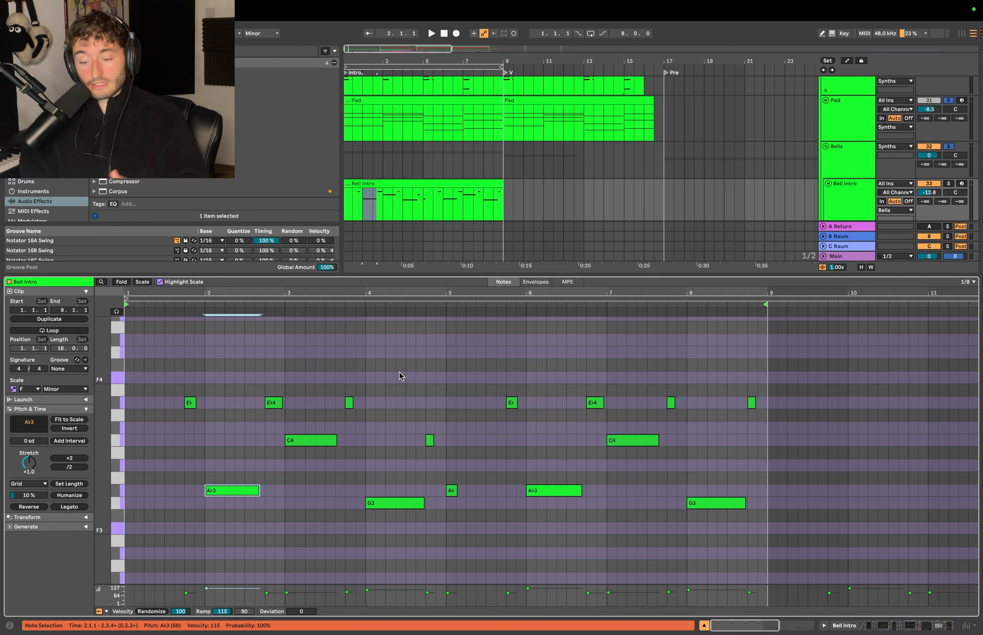
# Select the long A♭3, C4 and G3 bell notes in bars 2 to 4 together and play the intro.
pyautogui.keyDown('shift'); pyautogui.click(420, 502); pyautogui.keyUp('shift')
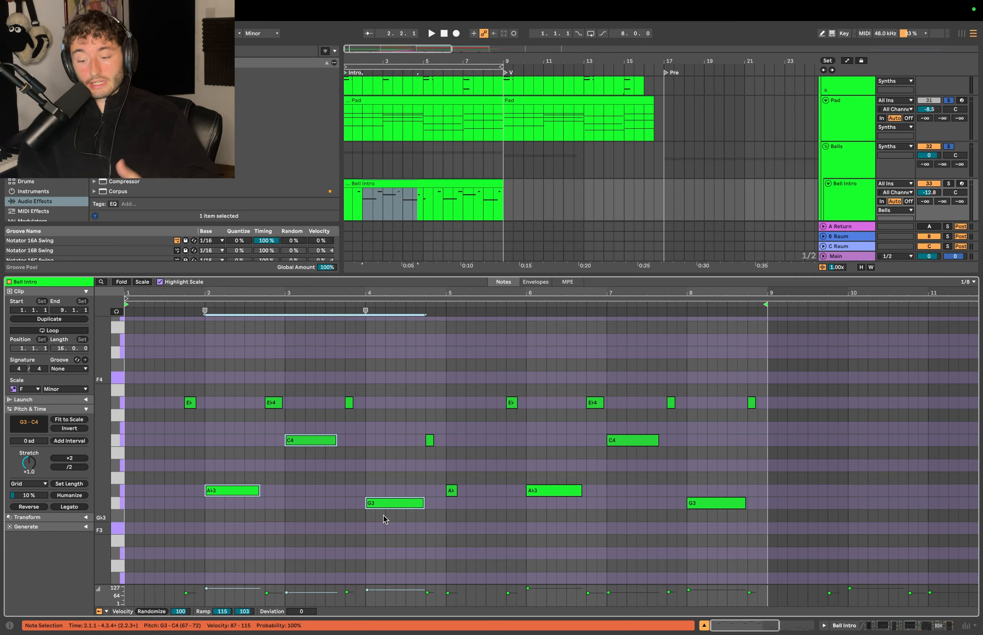
pyautogui.press('space')
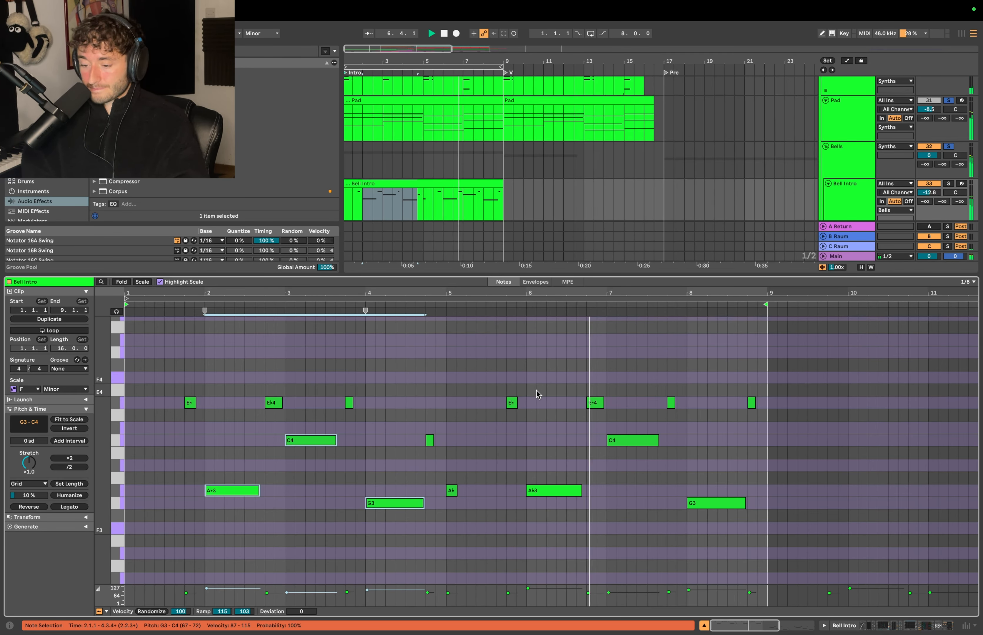
# Clear the solos on the synth tracks and select the verse's Bell Pre clip while the arrangement plays.
pyautogui.hotkey('shift', 'Tab')
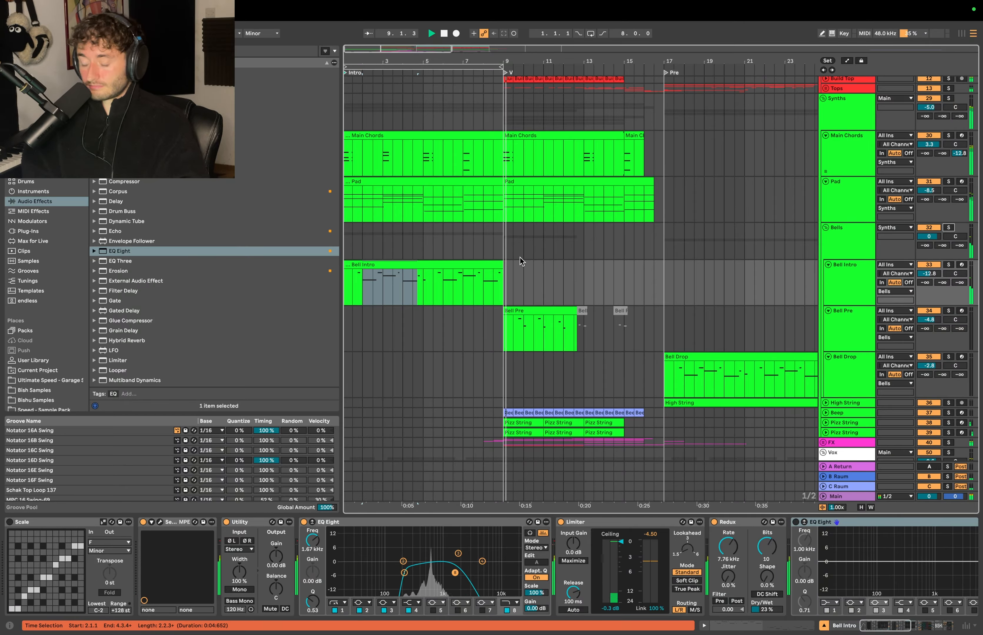
pyautogui.scroll(-2, 520, 258)
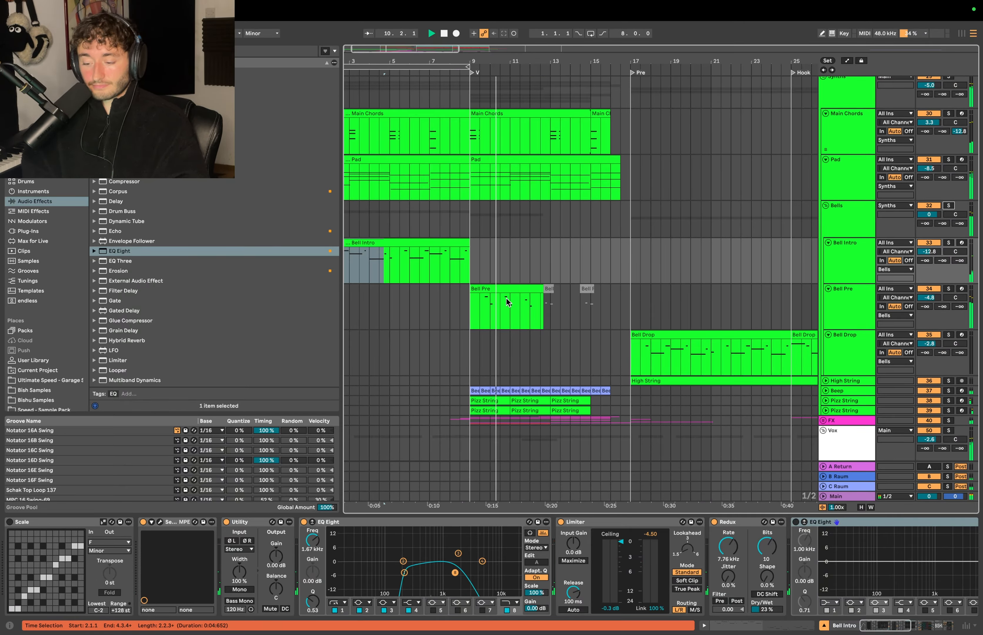
pyautogui.click(493, 292)
pyautogui.scroll(3, 494, 292)
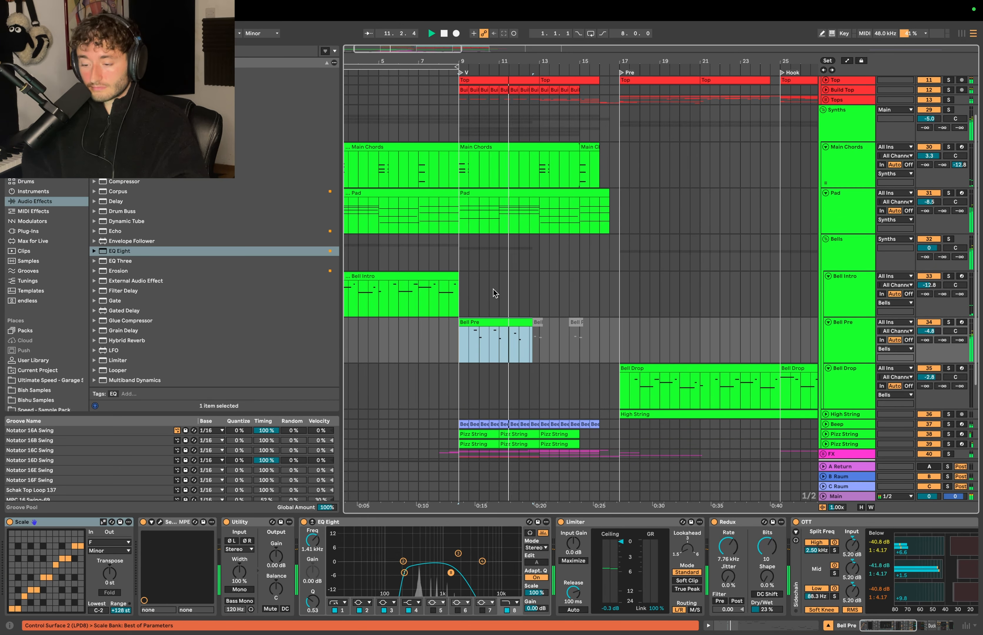
# Stop playback and review the Bell Pre track and its verse clip beside the other bell tracks.
pyautogui.press('-')
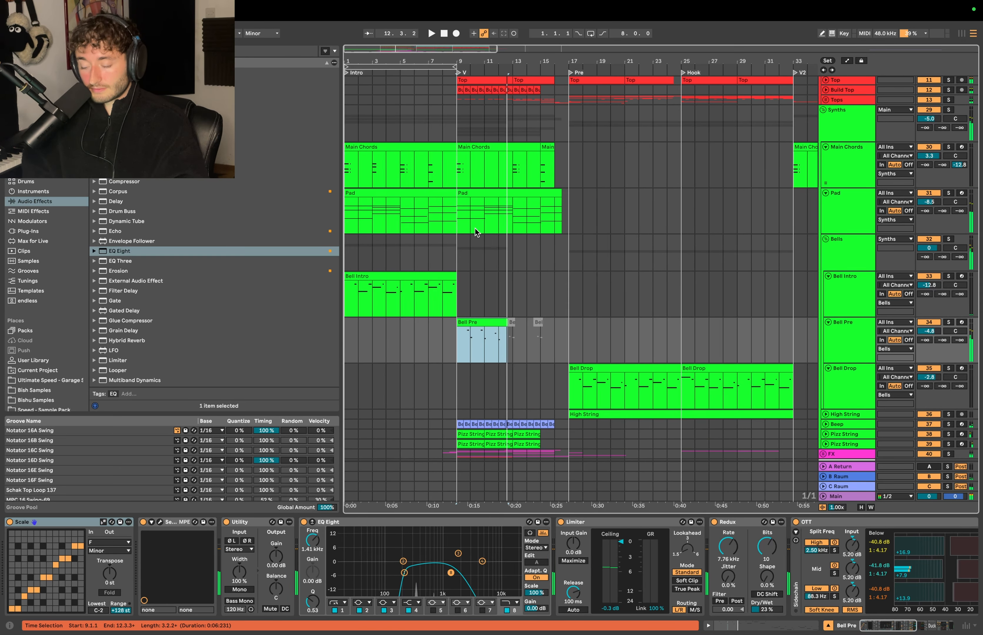
pyautogui.scroll(-2, 466, 205)
pyautogui.click(865, 297)
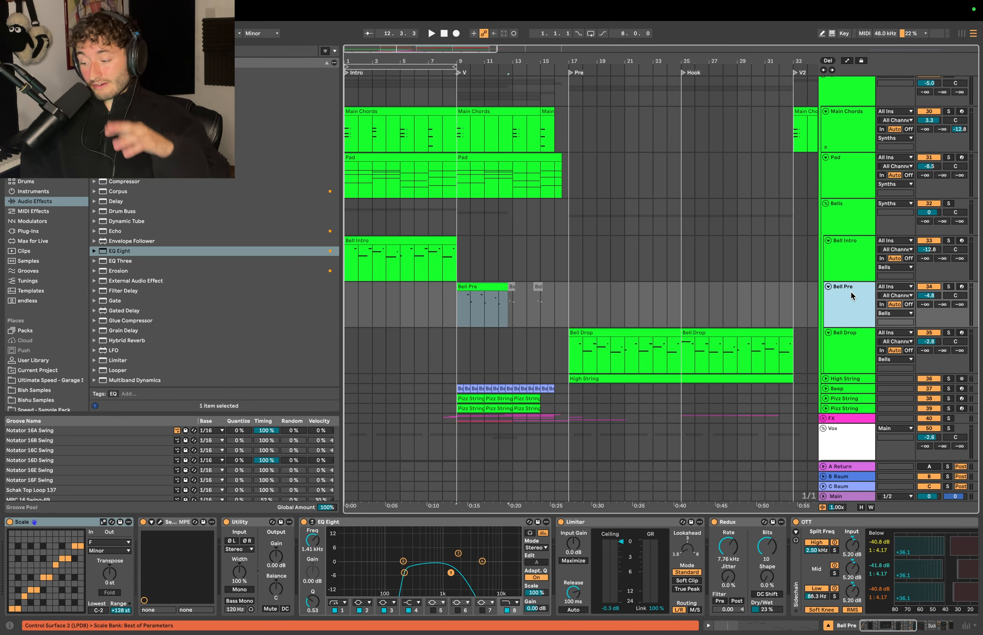
pyautogui.click(851, 329)
pyautogui.click(847, 299)
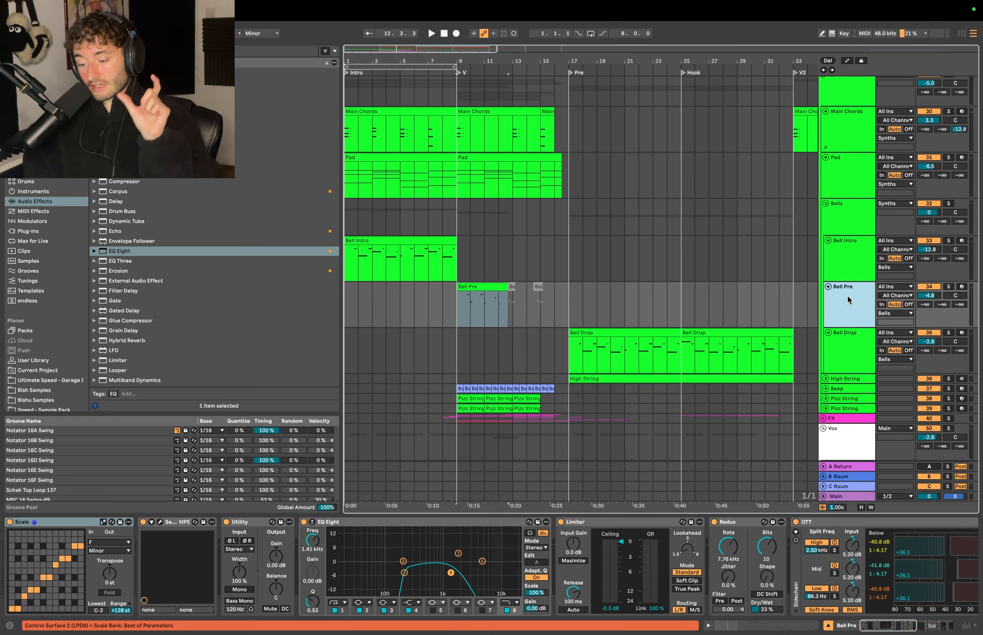
pyautogui.click(477, 287)
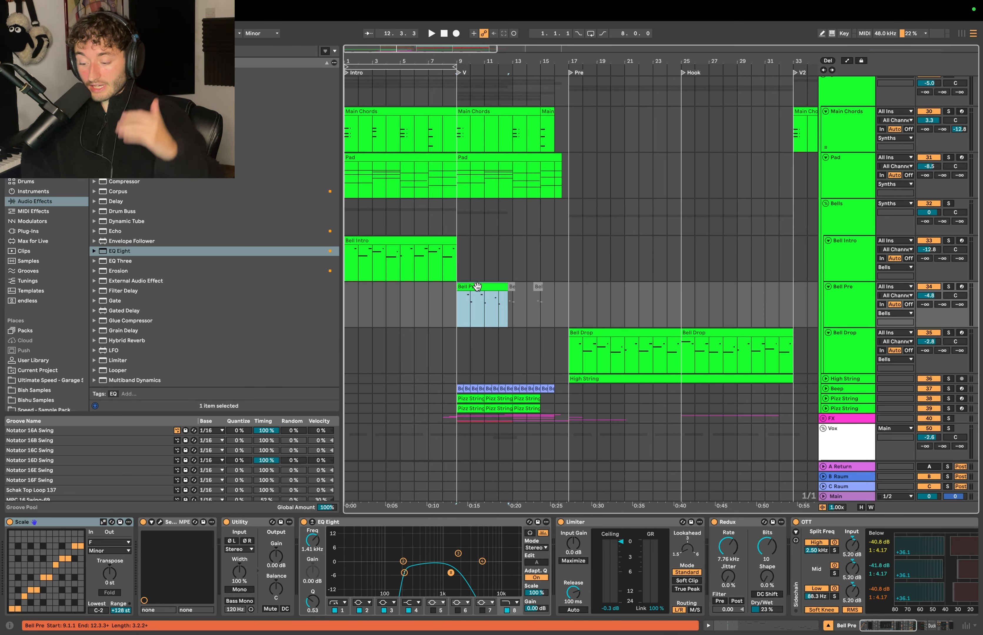
# Solo the Bell Pre track and select the Redux device in its effect chain.
pyautogui.hscroll(2, 486, 294)
pyautogui.scroll(-1, 486, 294)
pyautogui.click(948, 277)
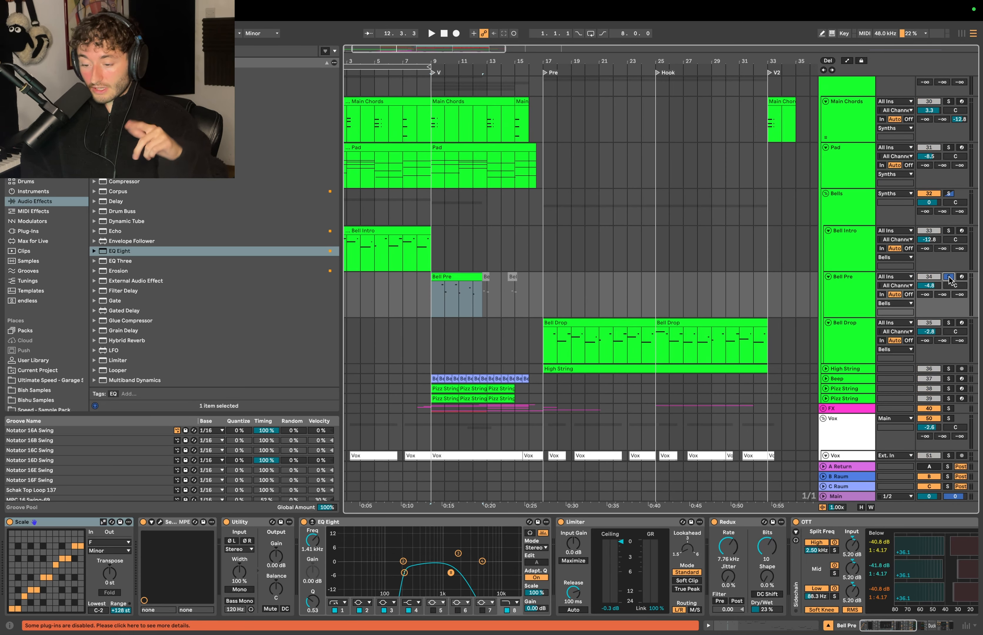
pyautogui.click(456, 289)
pyautogui.hscroll(2, 669, 538)
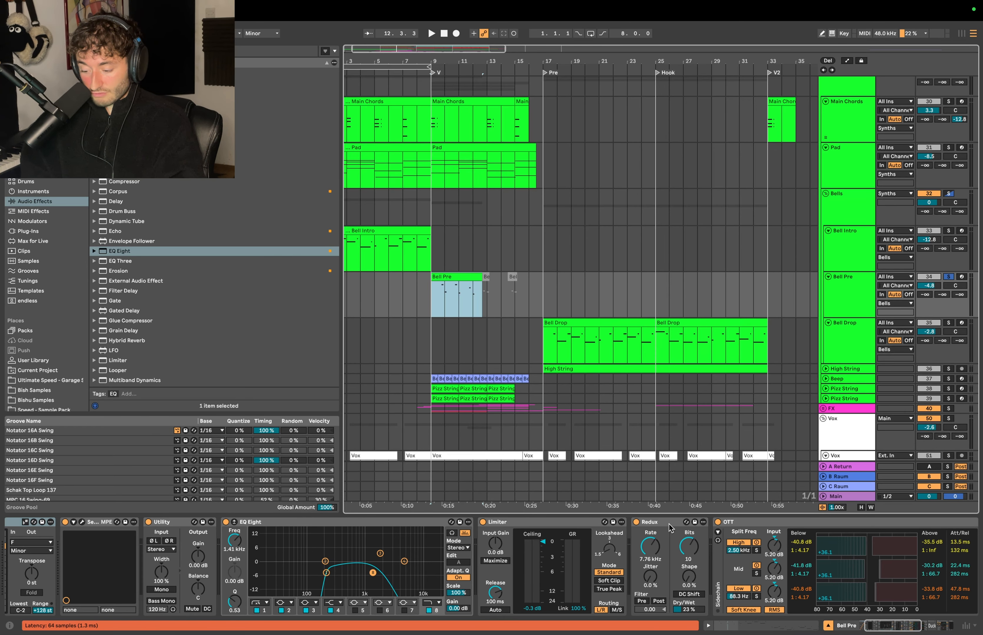
pyautogui.click(663, 522)
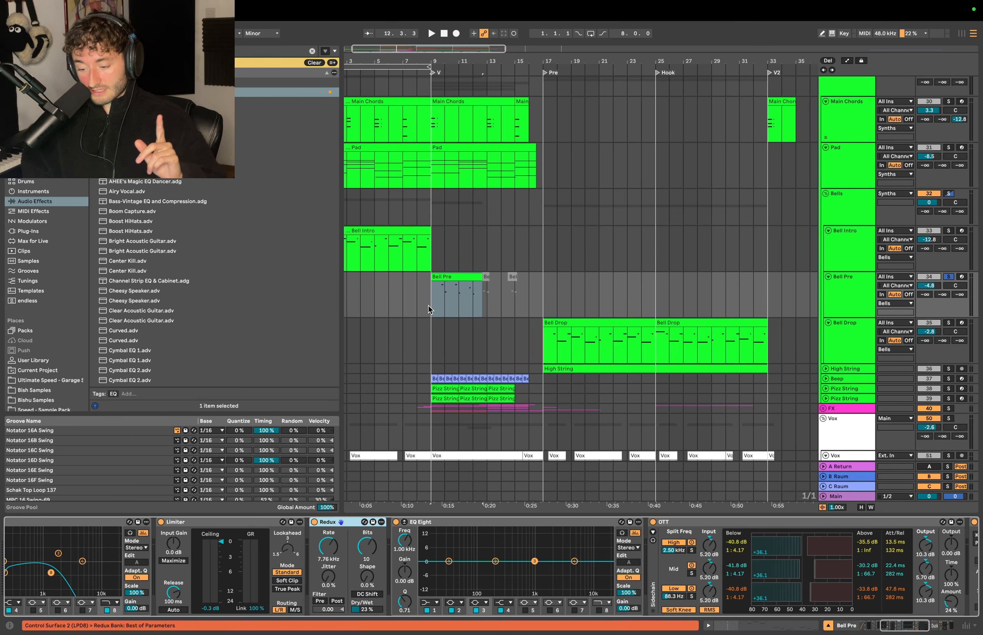
# Play the soloed Bell Pre clip from bar 9 with Redux bypassed, and re-enable Redux during playback.
pyautogui.click(428, 305)
pyautogui.press('+')
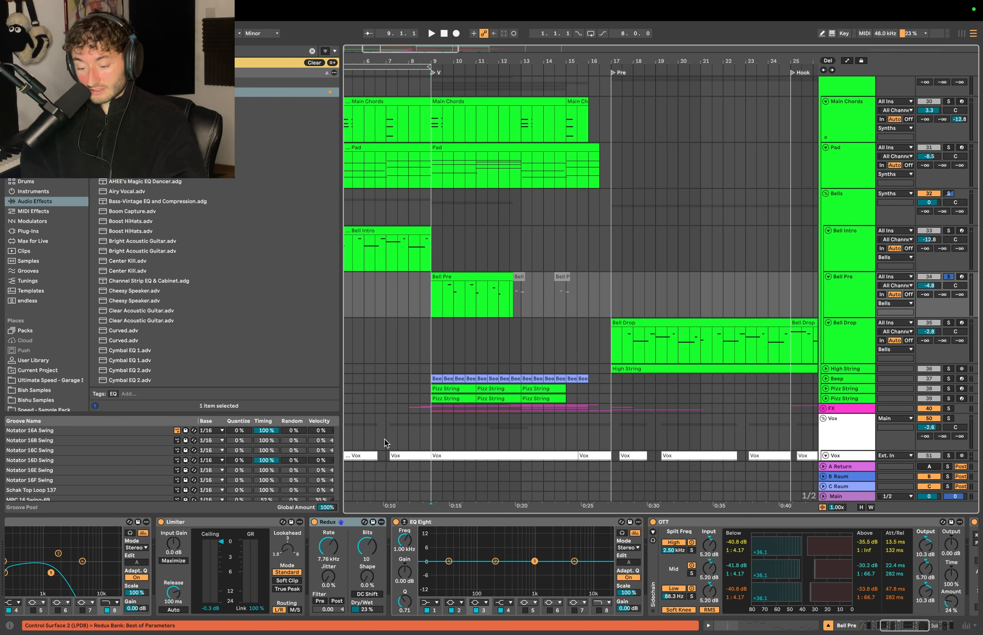
pyautogui.click(315, 522)
pyautogui.press('space')
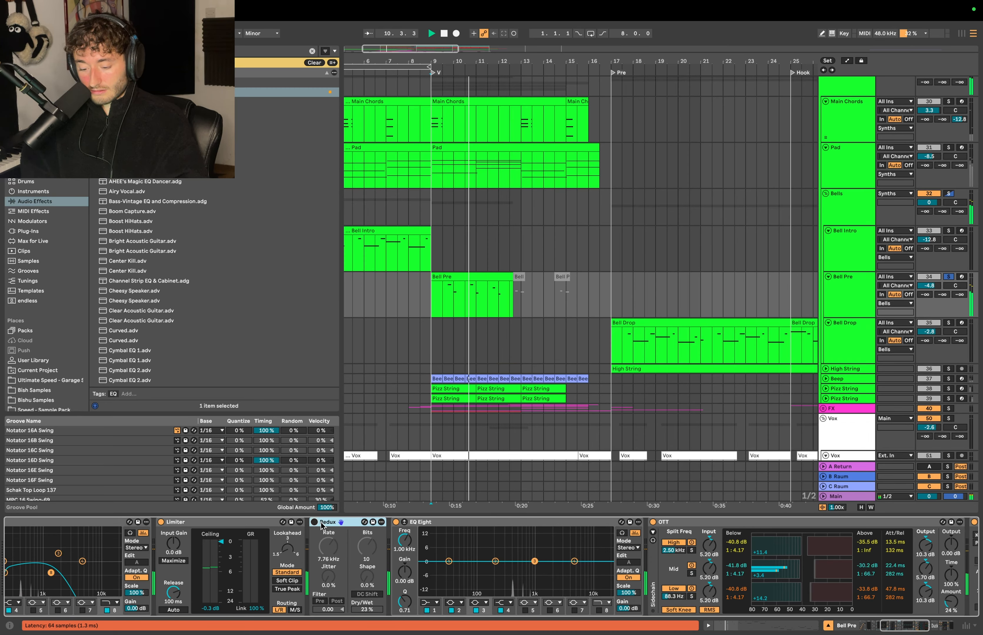
pyautogui.click(314, 522)
pyautogui.press('space')
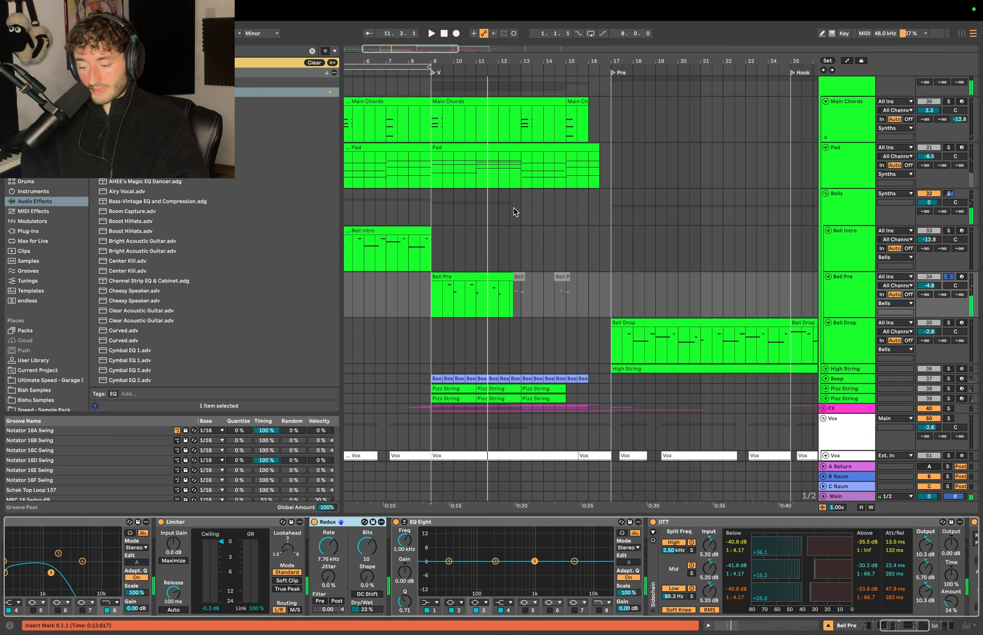
# Audition Bell Pre from 9.3.1 with Redux enabled.
pyautogui.click(441, 296)
pyautogui.press('space')
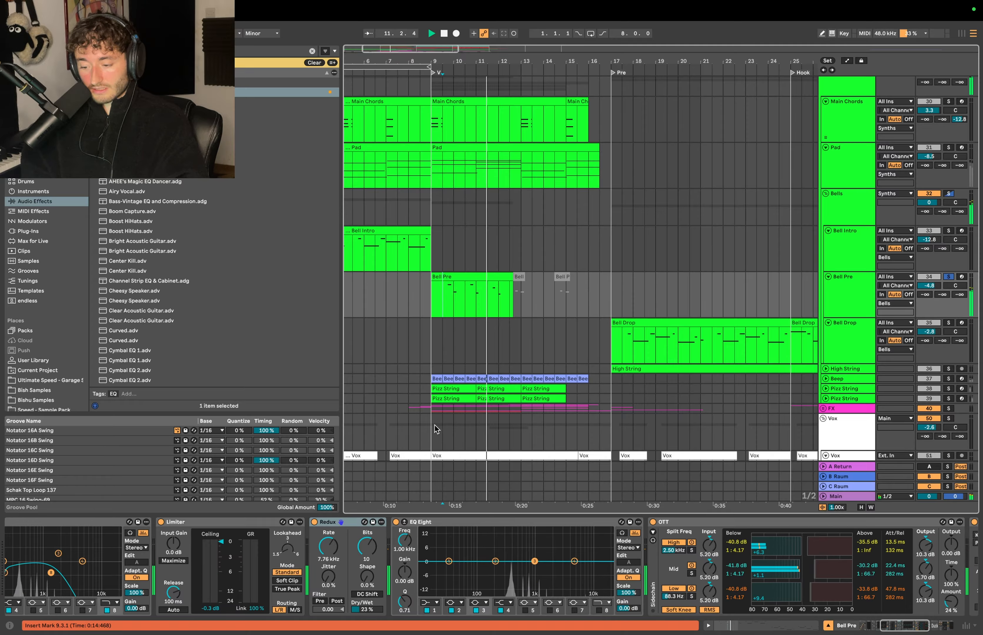
pyautogui.press('space')
pyautogui.click(326, 523)
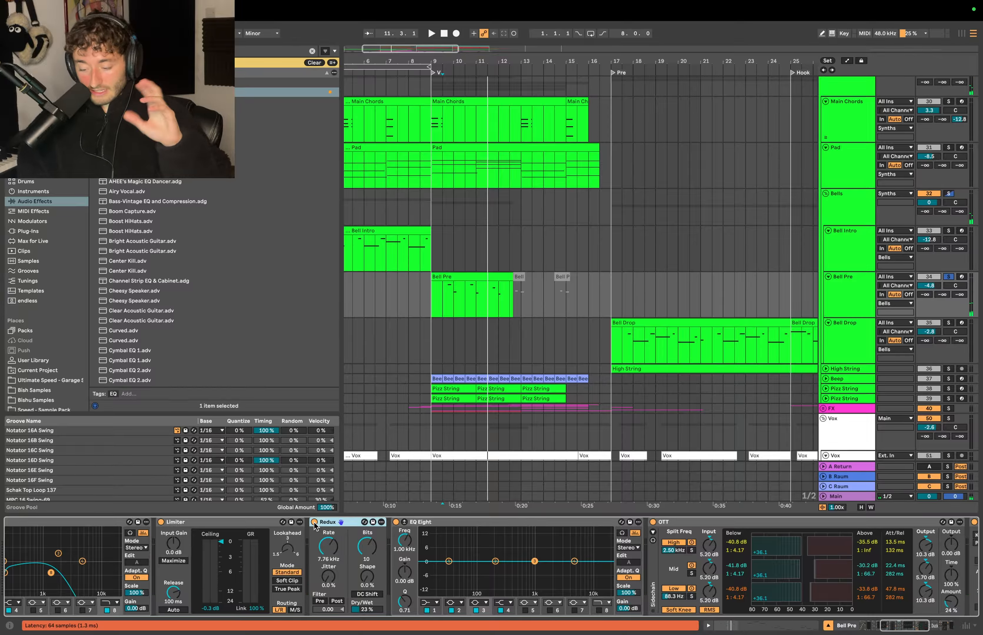
# Compare the soloed Bell Pre part with Redux bypassed and with Redux enabled.
pyautogui.click(435, 298)
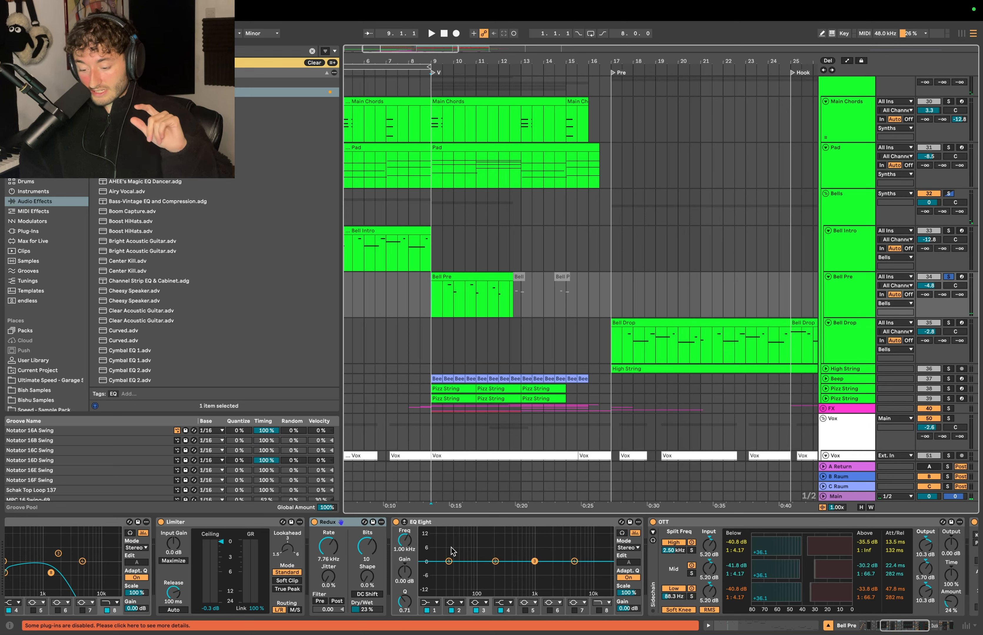
pyautogui.click(313, 522)
pyautogui.press('space')
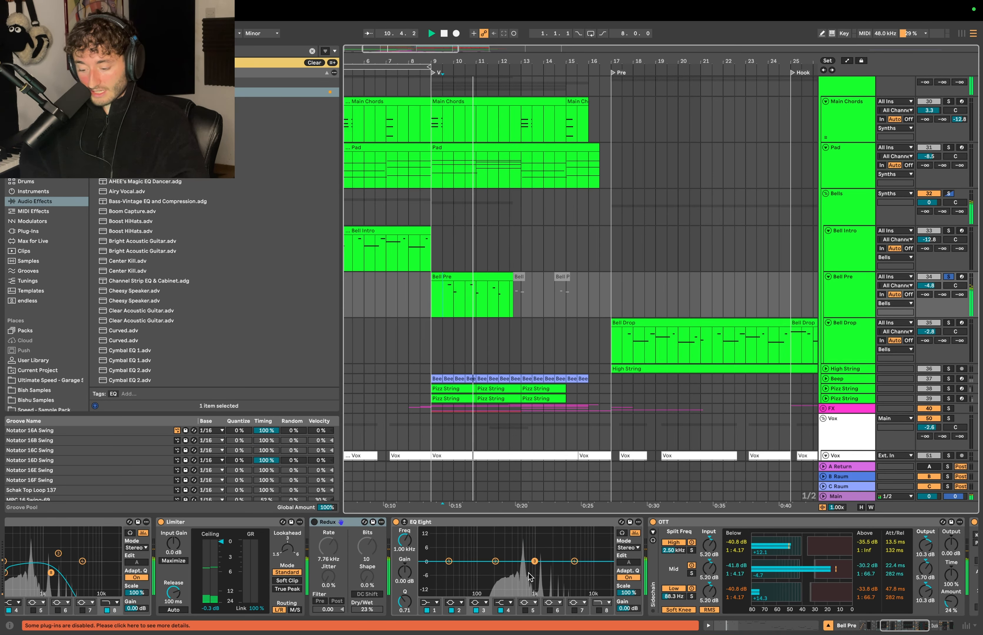
pyautogui.press('space')
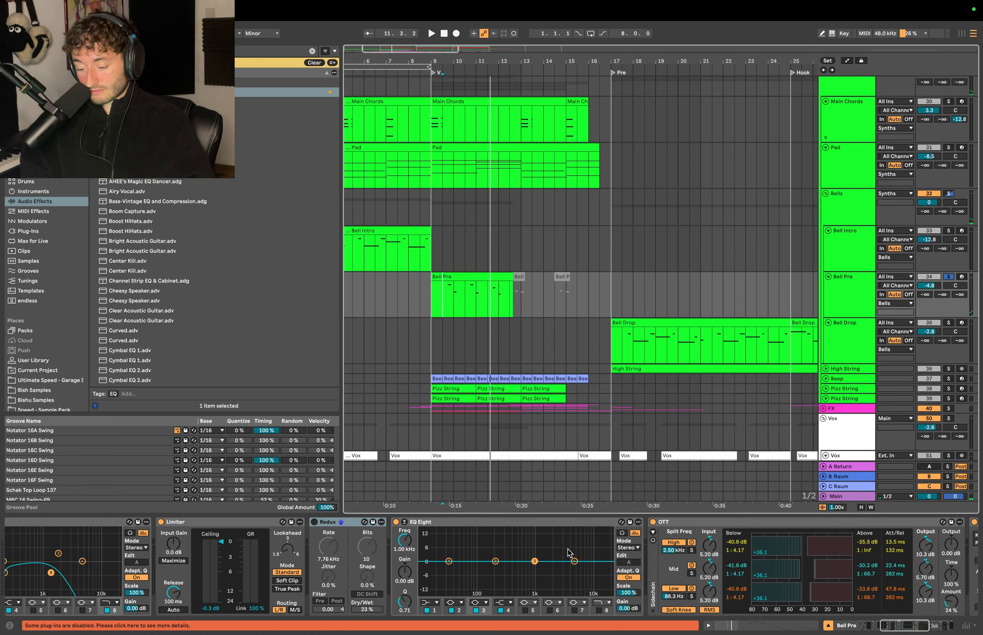
pyautogui.click(313, 521)
pyautogui.press('space')
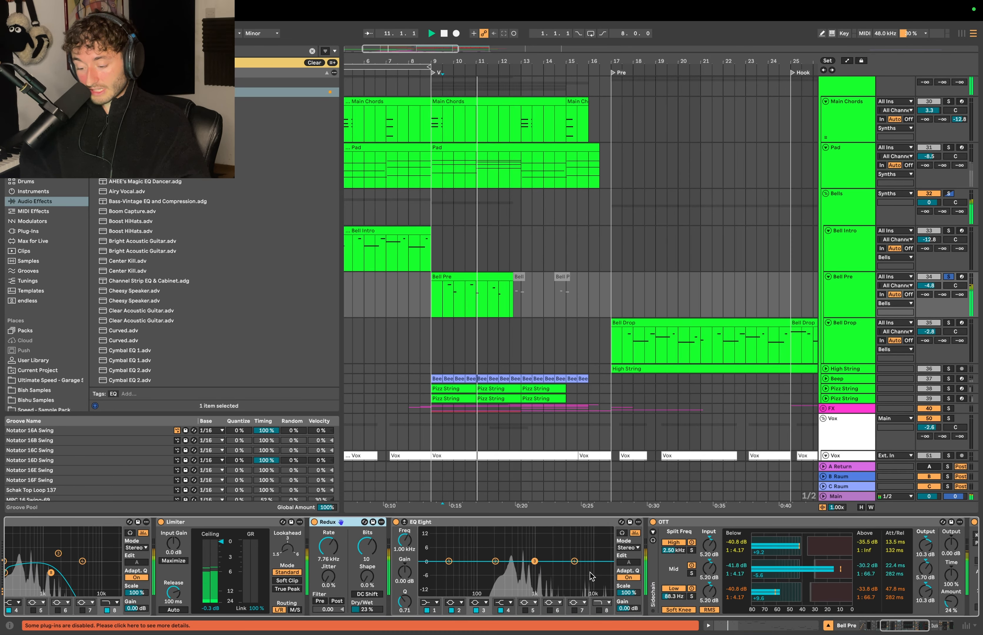
pyautogui.press('space')
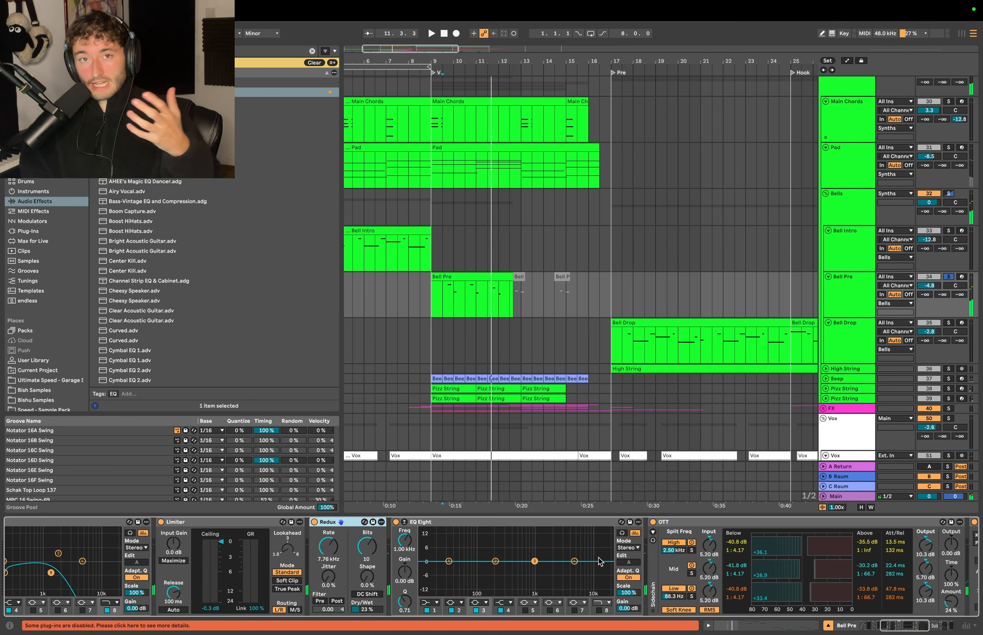
# Clear the Bell Pre track's solo and open the verse's Bell Pre clip in the note editor.
pyautogui.click(482, 277)
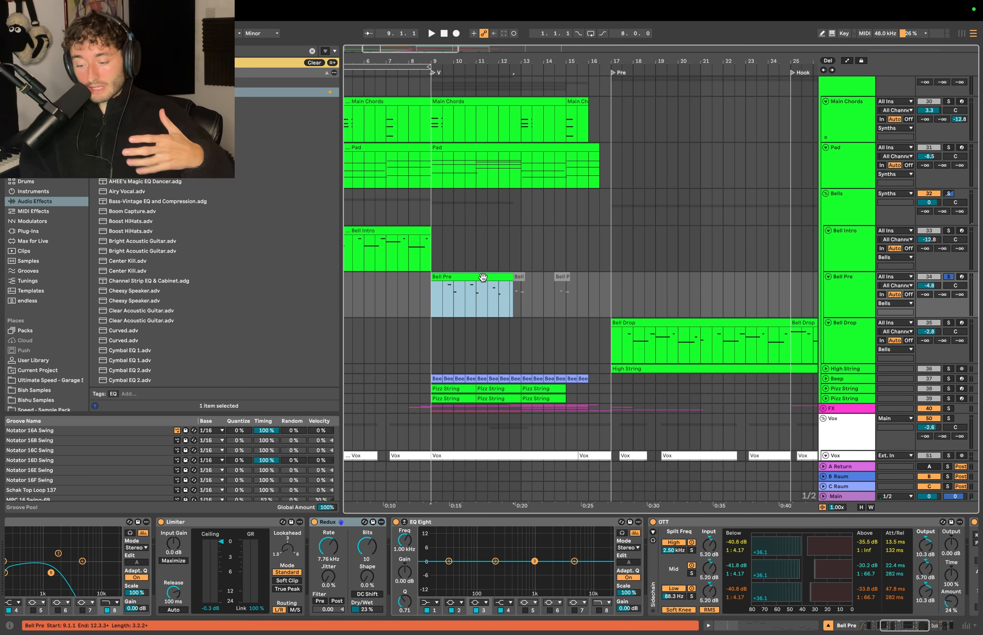
pyautogui.click(347, 526)
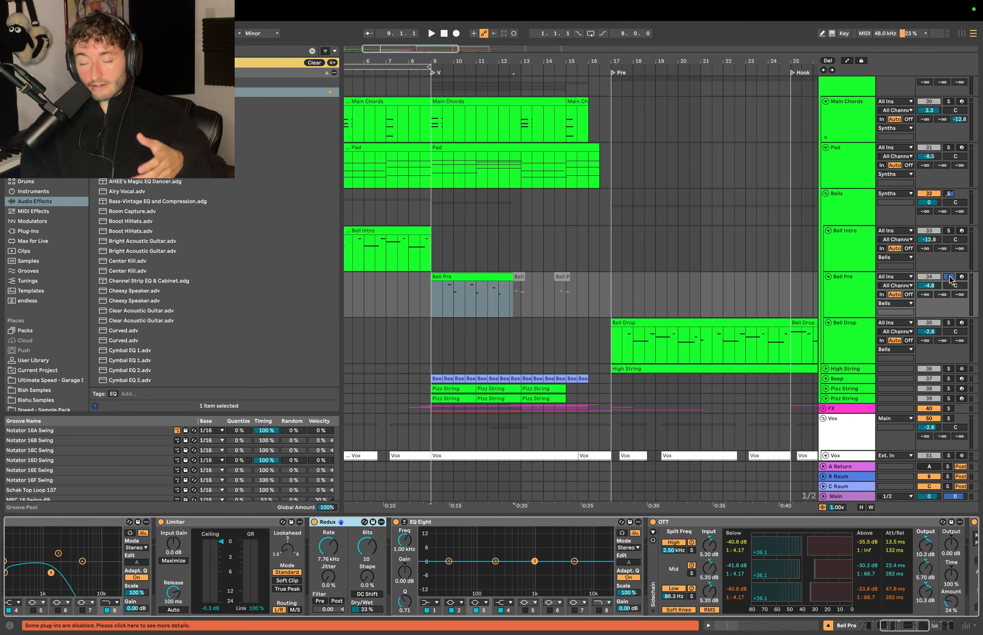
pyautogui.doubleClick(477, 295)
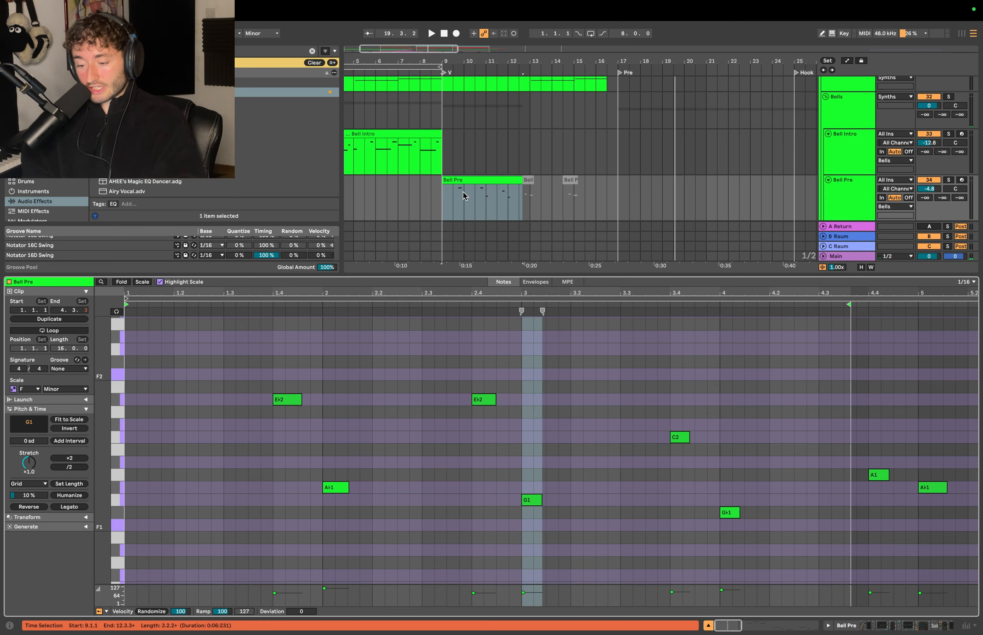
pyautogui.scroll(-3, 463, 196)
# Open the Bell Intro clip and go through its opening E♭4, A♭3, E♭4 and C4 notes.
pyautogui.click(394, 149)
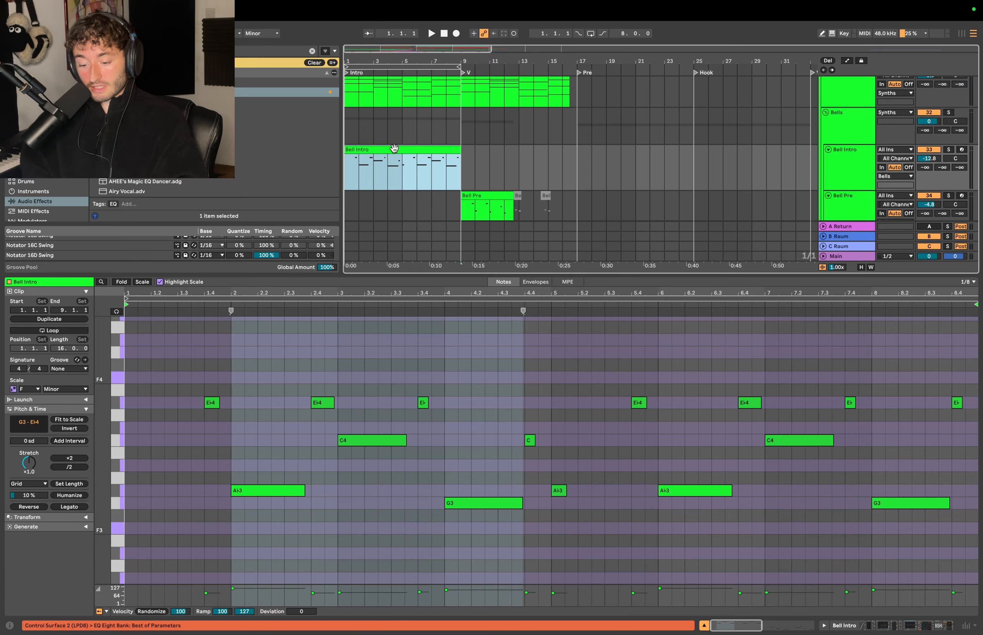
pyautogui.click(212, 403)
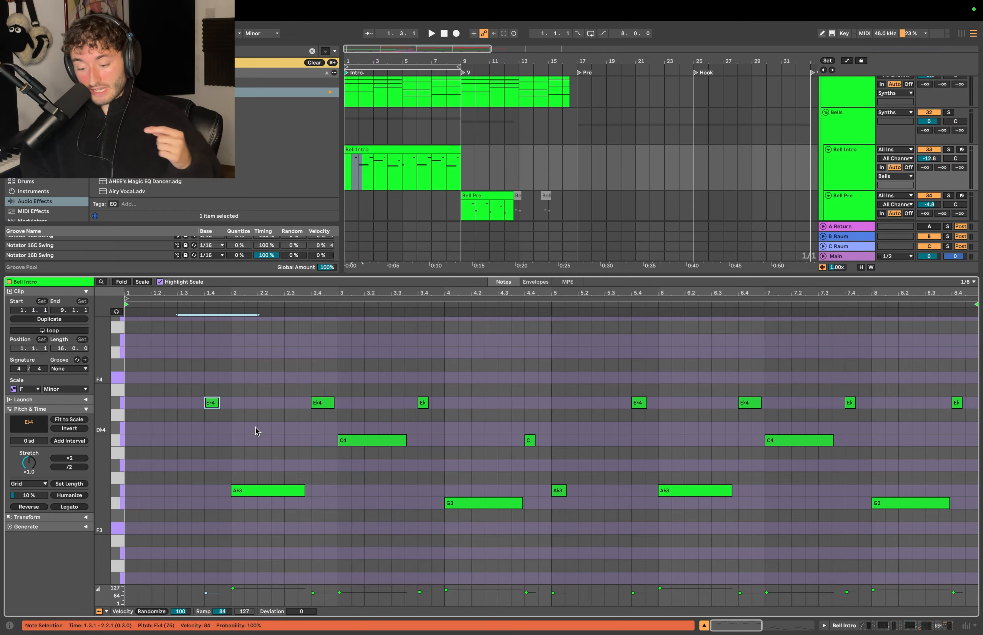
pyautogui.click(264, 490)
pyautogui.click(320, 404)
pyautogui.click(359, 441)
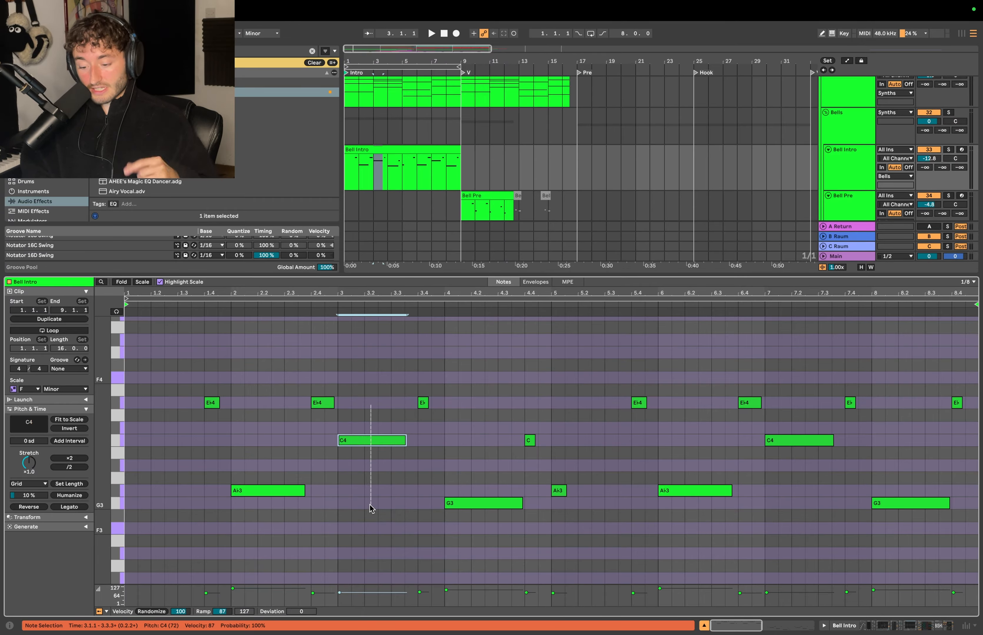
# Examine the Bell Pre clip's E♭2, A♭1 and G1 notes for comparison, and return to the device chain.
pyautogui.click(483, 196)
pyautogui.click(313, 400)
pyautogui.moveTo(269, 350); pyautogui.dragTo(547, 546)
pyautogui.click(600, 459)
pyautogui.moveTo(604, 500)
pyautogui.mouseDown()
pyautogui.moveTo(604, 428)
pyautogui.moveTo(610, 499)
pyautogui.mouseUp()
pyautogui.hotkey('shift', 'Tab')
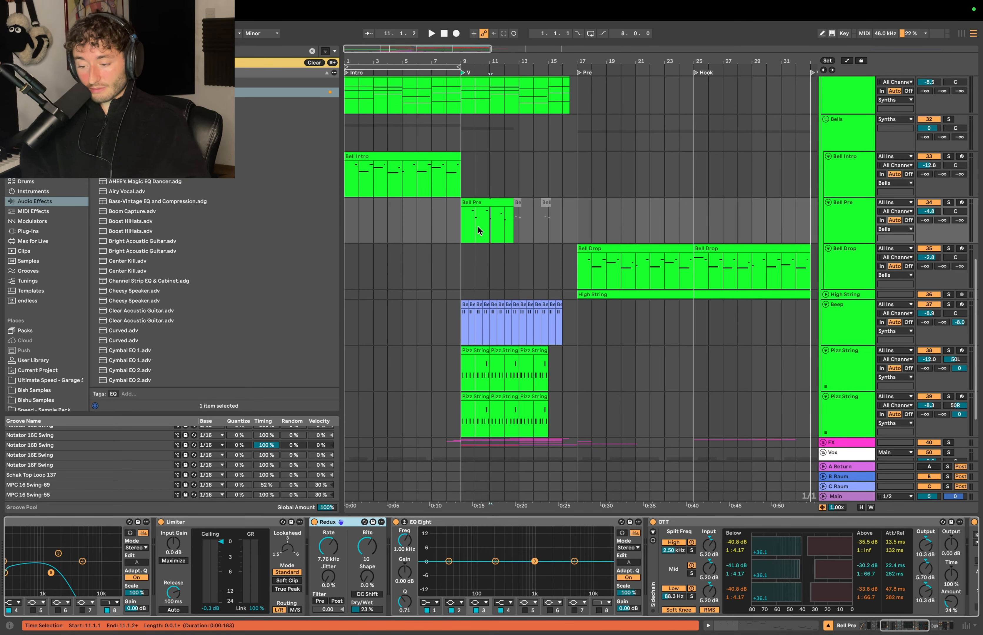
# Play the verse from bar 9 with all synth tracks audible to hear Bell Pre in context.
pyautogui.click(462, 219)
pyautogui.press('+')
pyautogui.scroll(1, 462, 221)
pyautogui.hscroll(1, 461, 222)
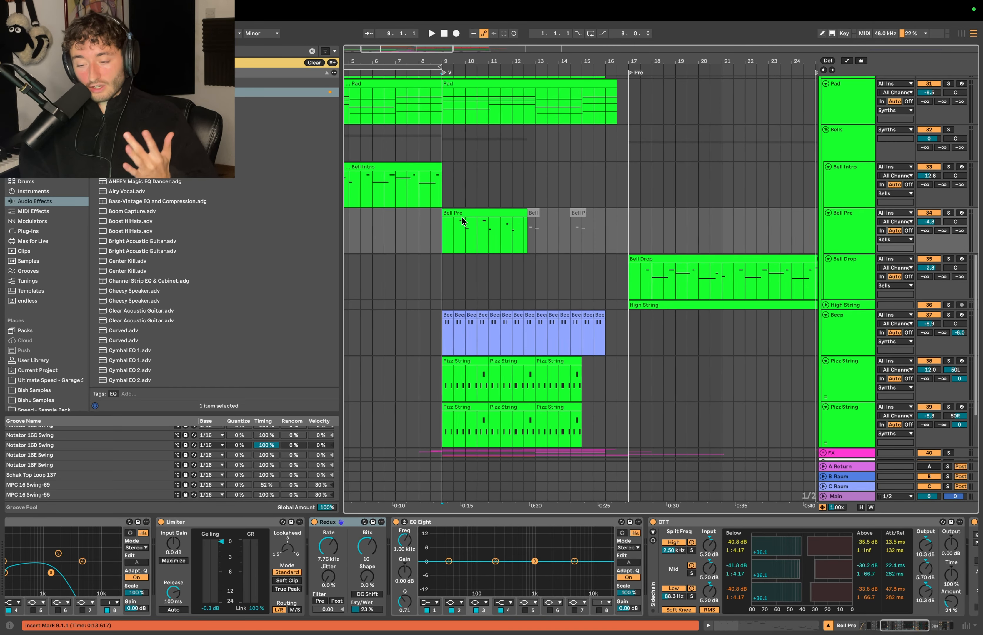
pyautogui.press('space')
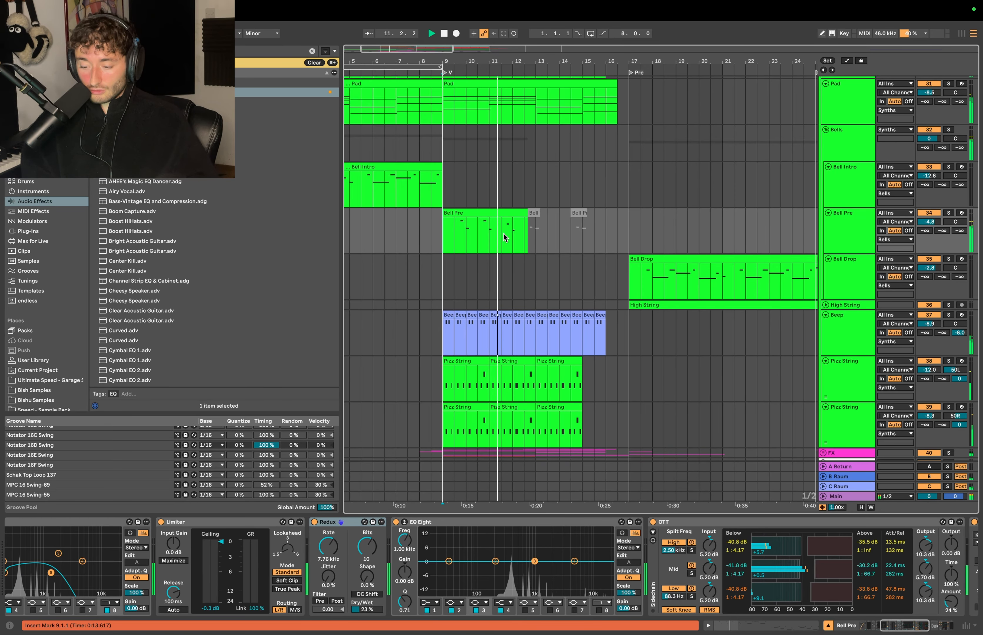
pyautogui.press('-')
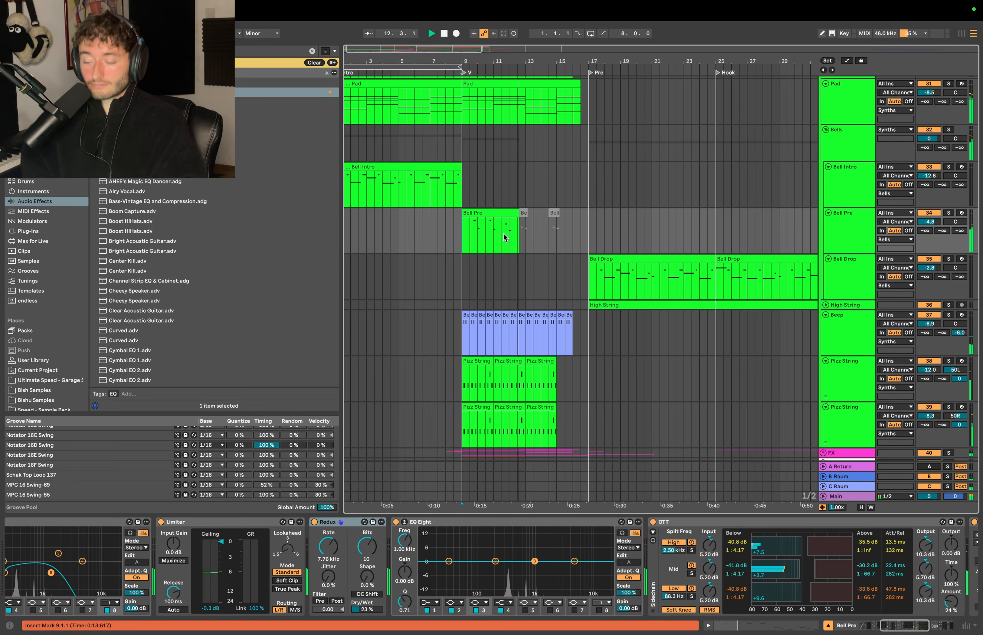
pyautogui.press('+')
pyautogui.press('-')
pyautogui.press('-')
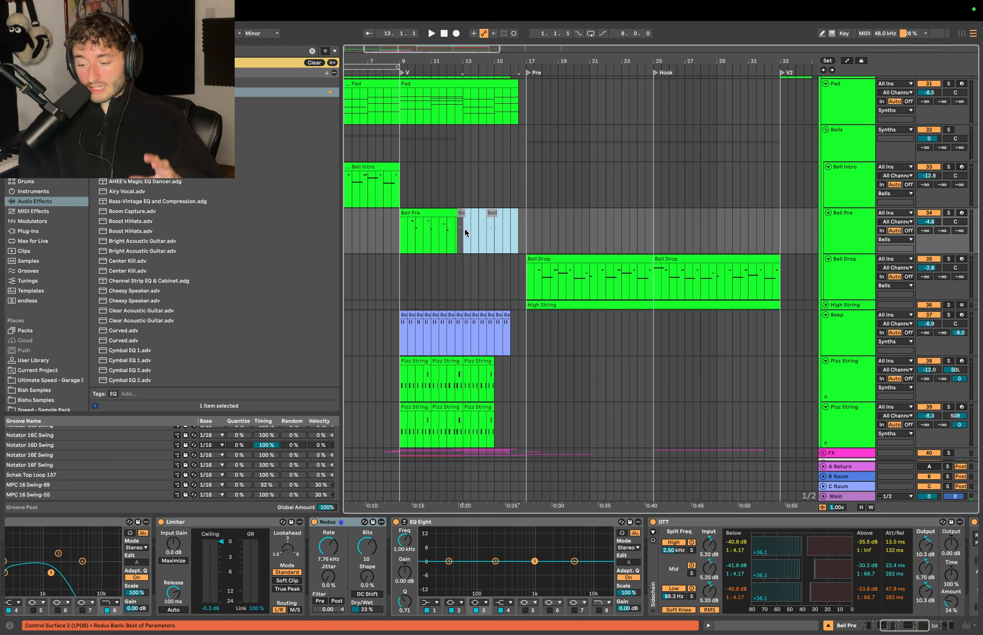
# Highlight the stretch after the Bell Pre clip from bar 13 to about bar 16 and check the drum build there.
pyautogui.moveTo(464, 232); pyautogui.dragTo(520, 213)
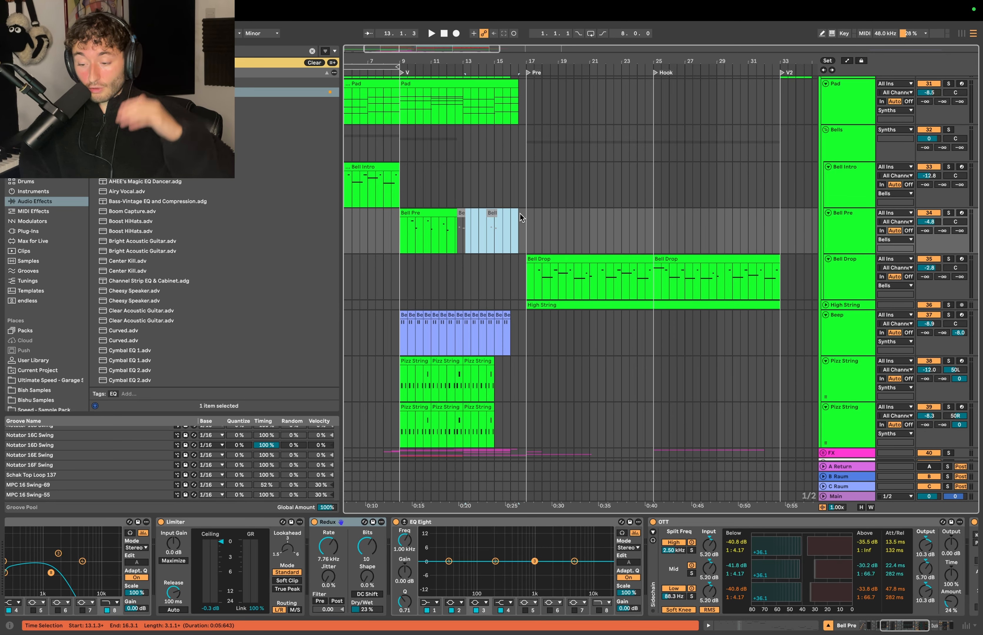
pyautogui.click(462, 234)
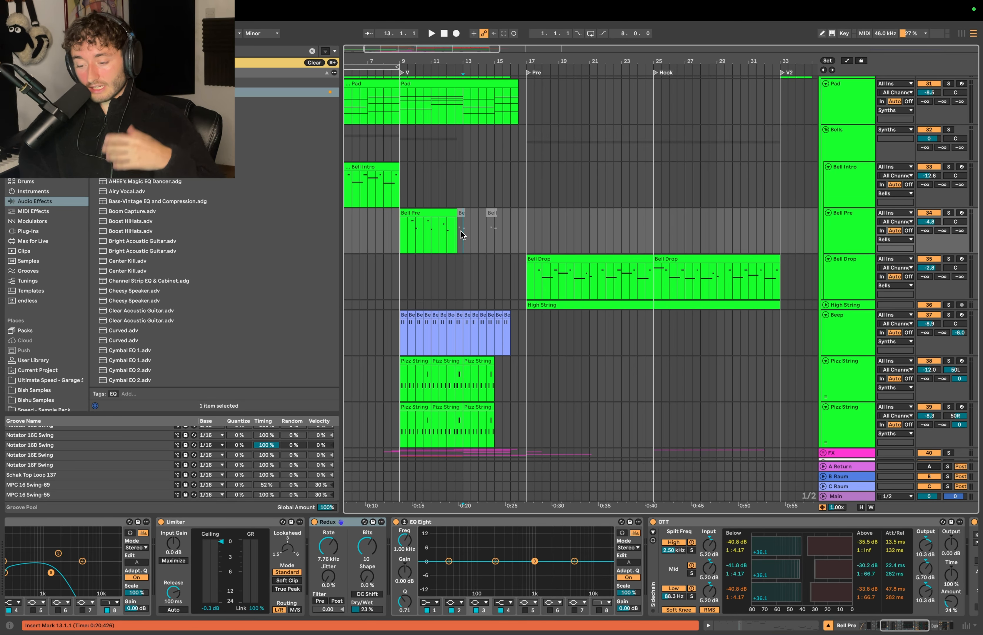
pyautogui.moveTo(461, 226); pyautogui.dragTo(521, 226)
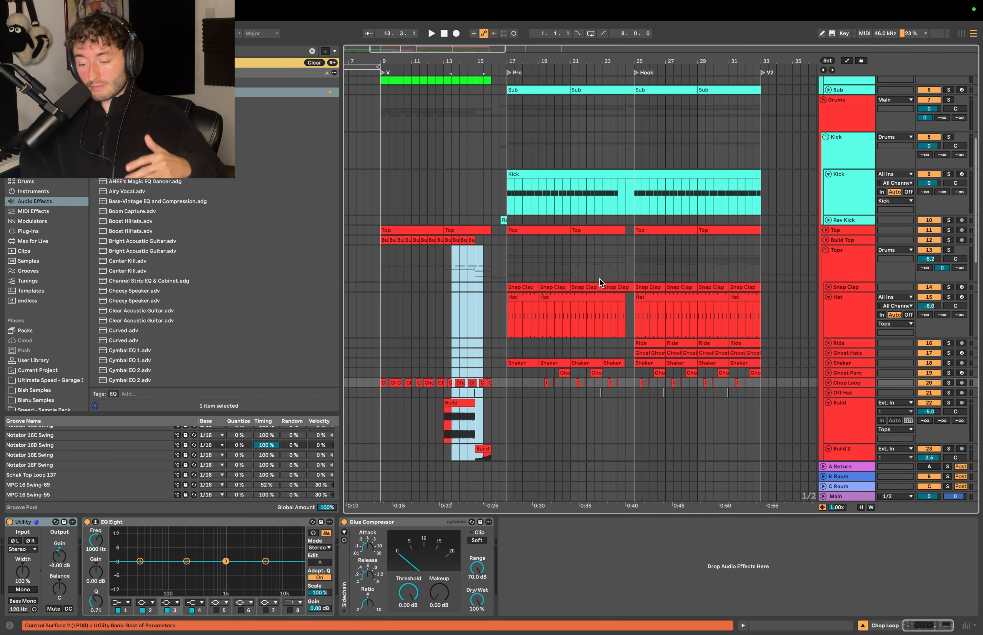
pyautogui.scroll(-5, 601, 283)
pyautogui.moveTo(445, 304); pyautogui.dragTo(511, 342)
# Unfold the Beep and both Pizz String tracks while the verse plays, and select the Vox track.
pyautogui.scroll(-3, 511, 343)
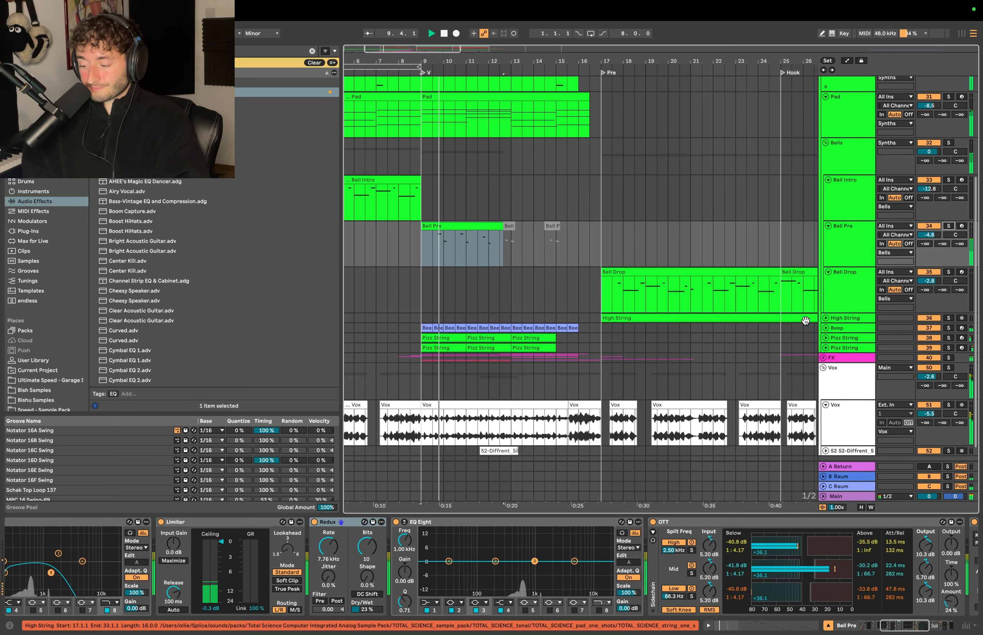
pyautogui.click(825, 374)
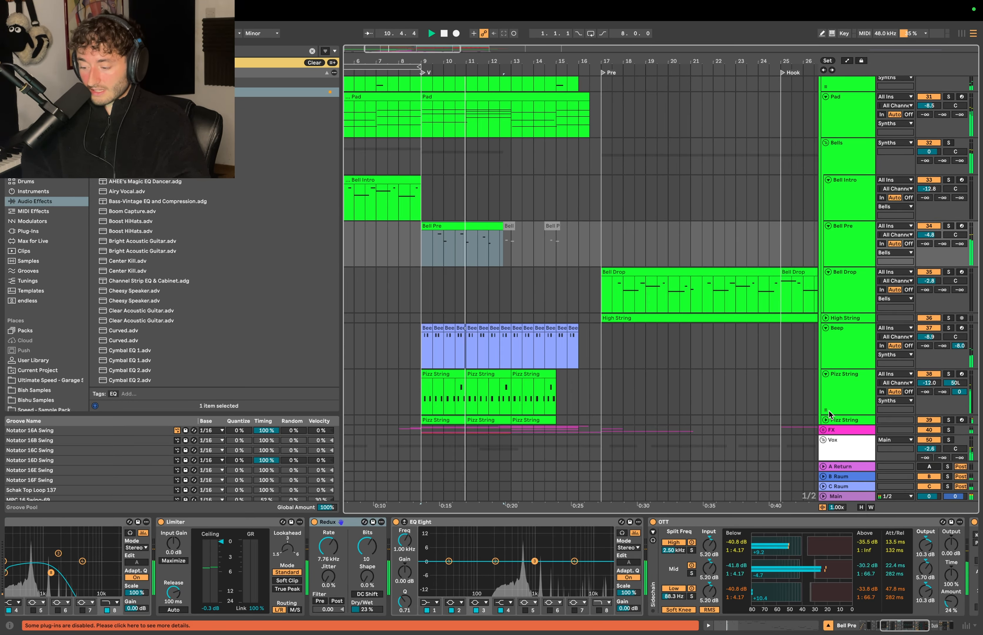
pyautogui.click(825, 419)
pyautogui.scroll(-4, 825, 417)
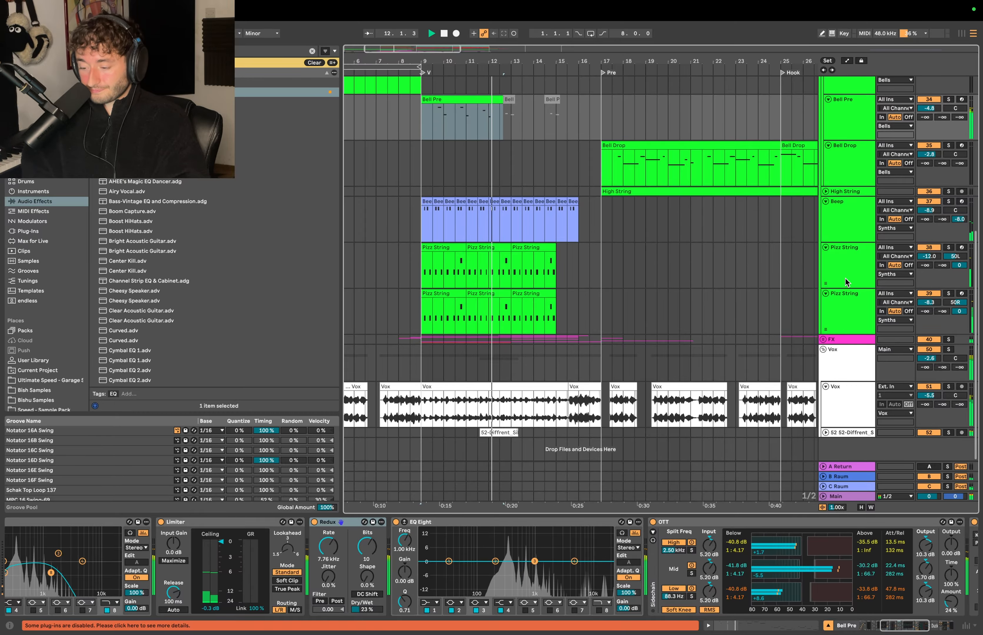
pyautogui.click(853, 400)
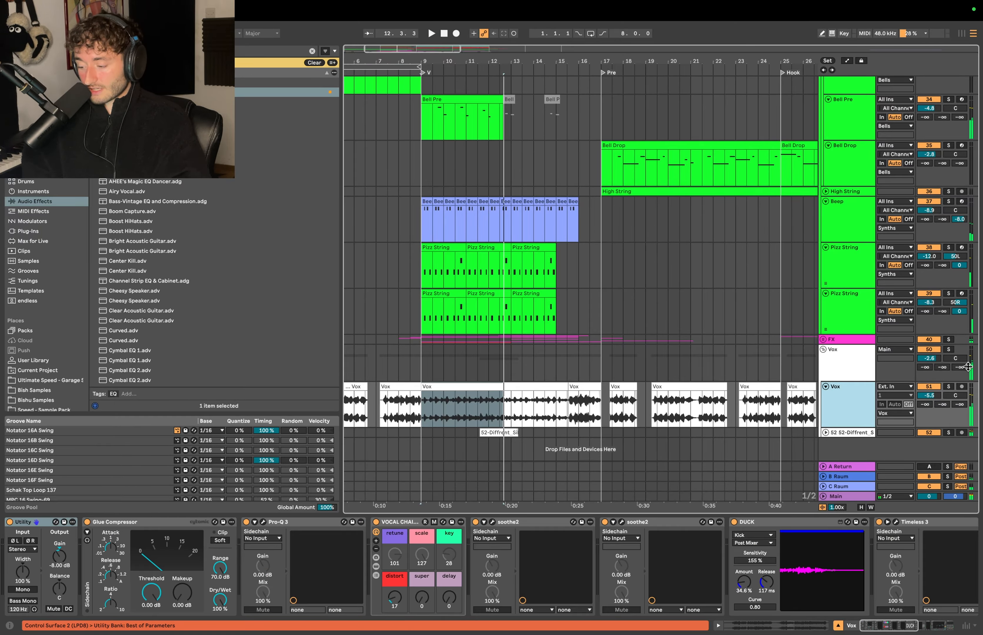
# Solo the Vox track and play its vocal clip alone from bar 9 of the verse.
pyautogui.click(949, 387)
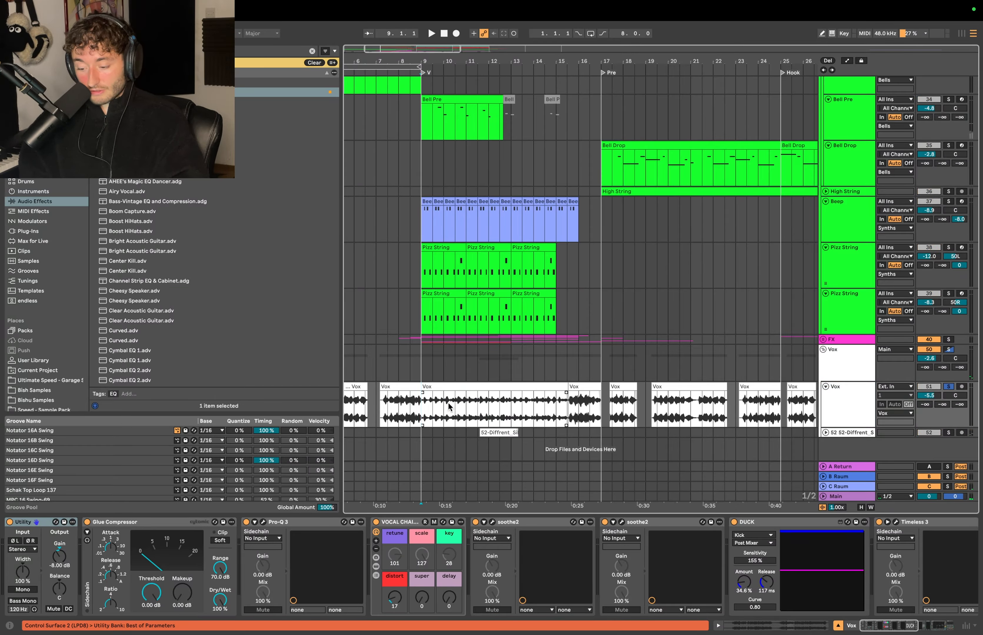
pyautogui.scroll(-2, 449, 407)
pyautogui.press('space')
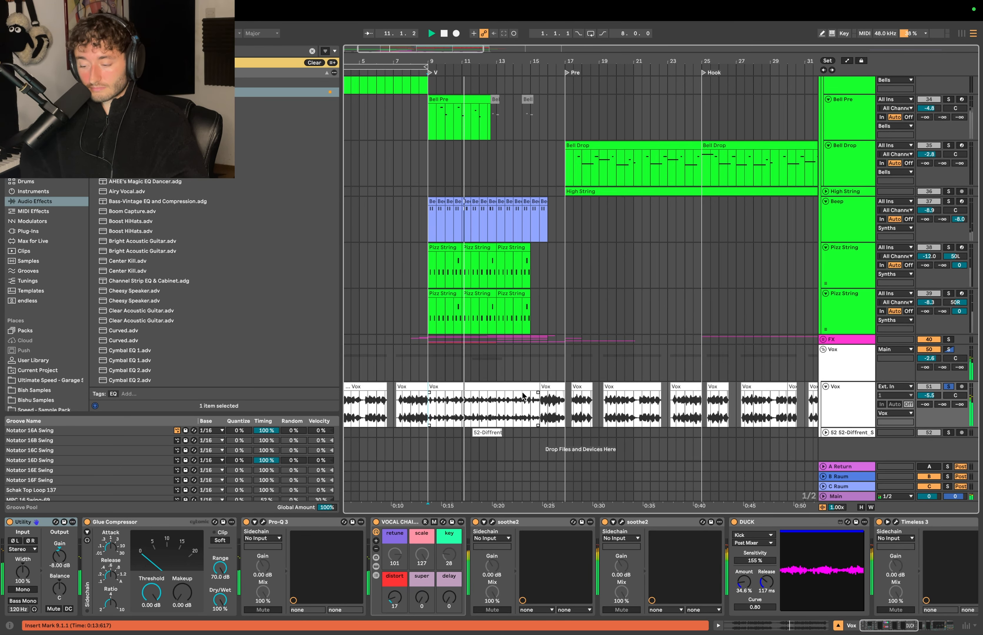
pyautogui.press('space')
# Solo both Pizz String tracks in place of Vox and play them from bar 9.
pyautogui.click(853, 296)
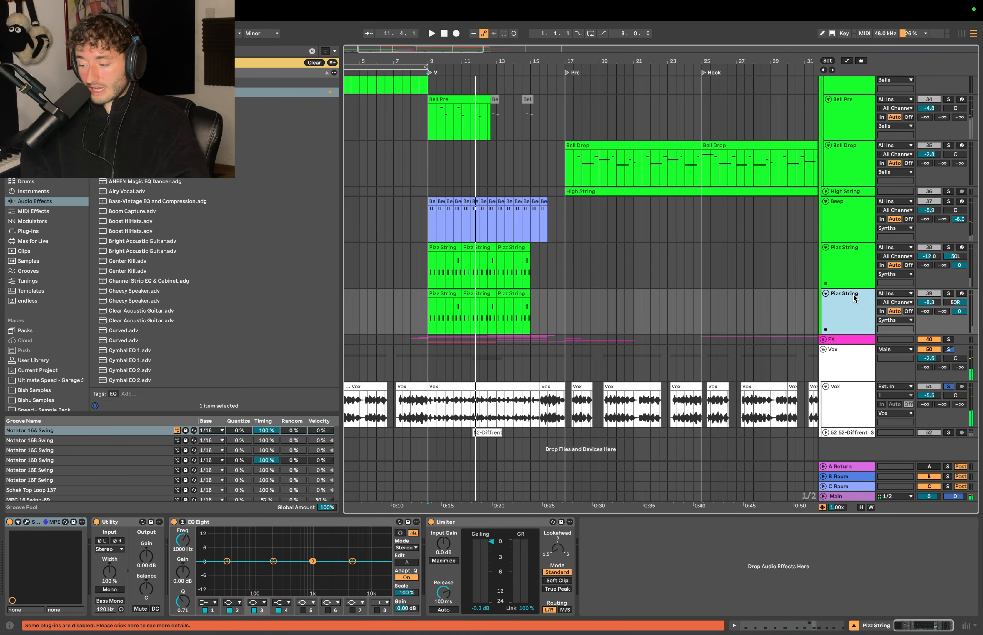
pyautogui.scroll(2, 469, 403)
pyautogui.click(470, 404)
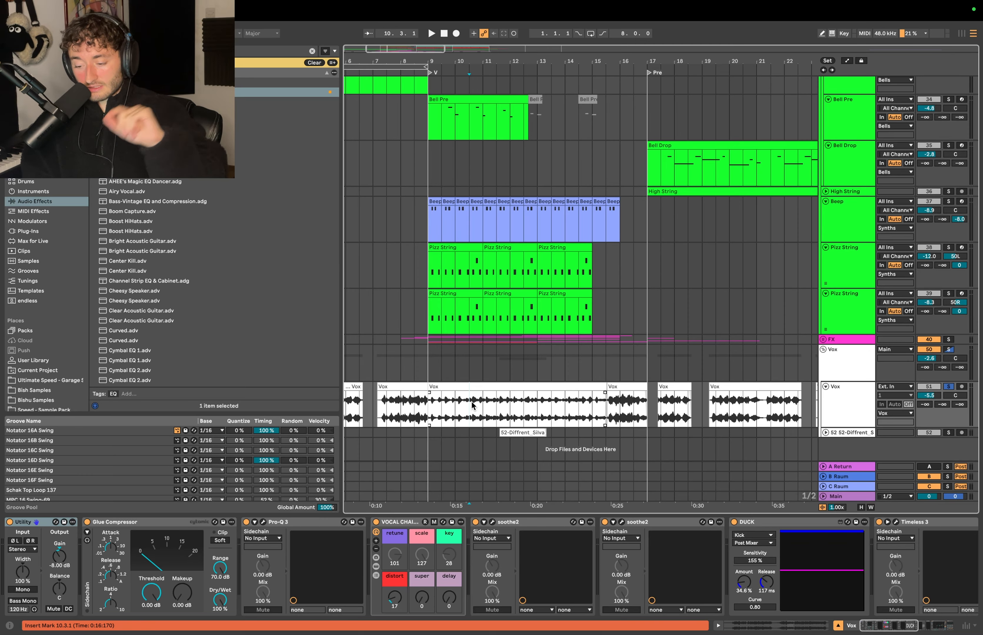
pyautogui.click(846, 261)
pyautogui.click(849, 294)
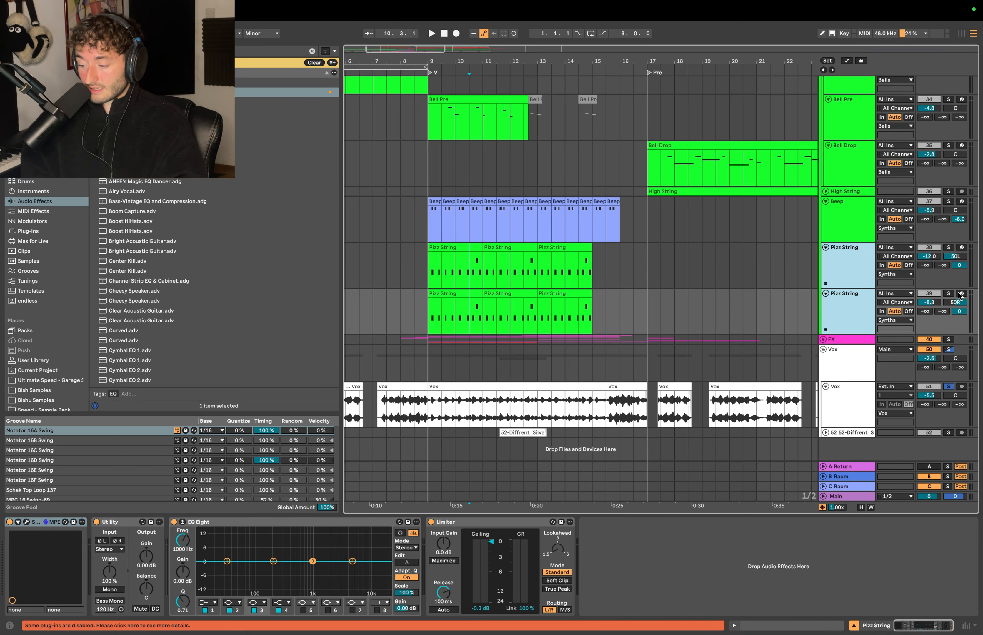
pyautogui.click(437, 284)
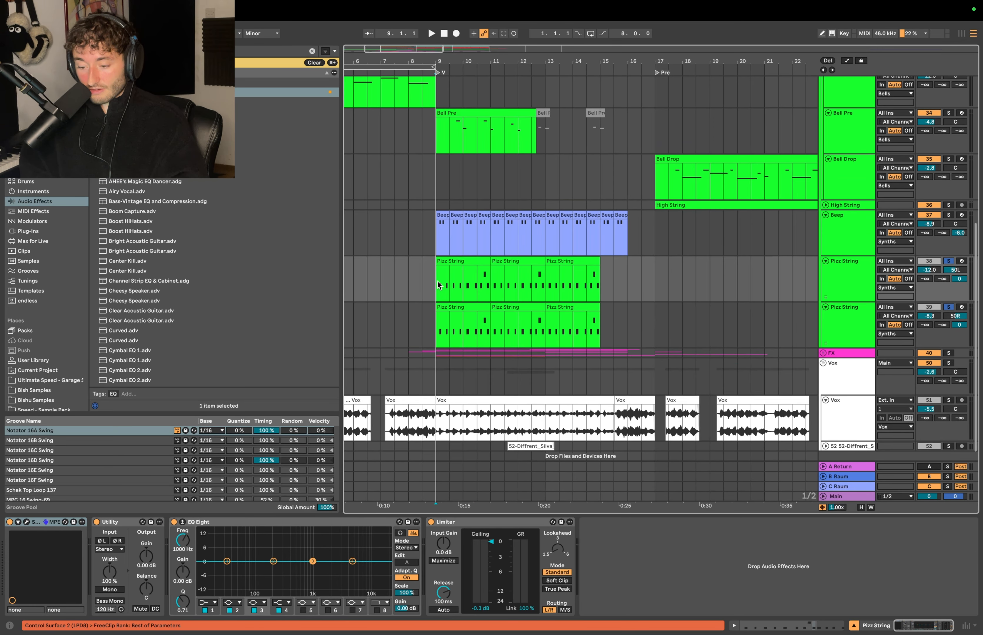
pyautogui.click(484, 264)
pyautogui.press('space')
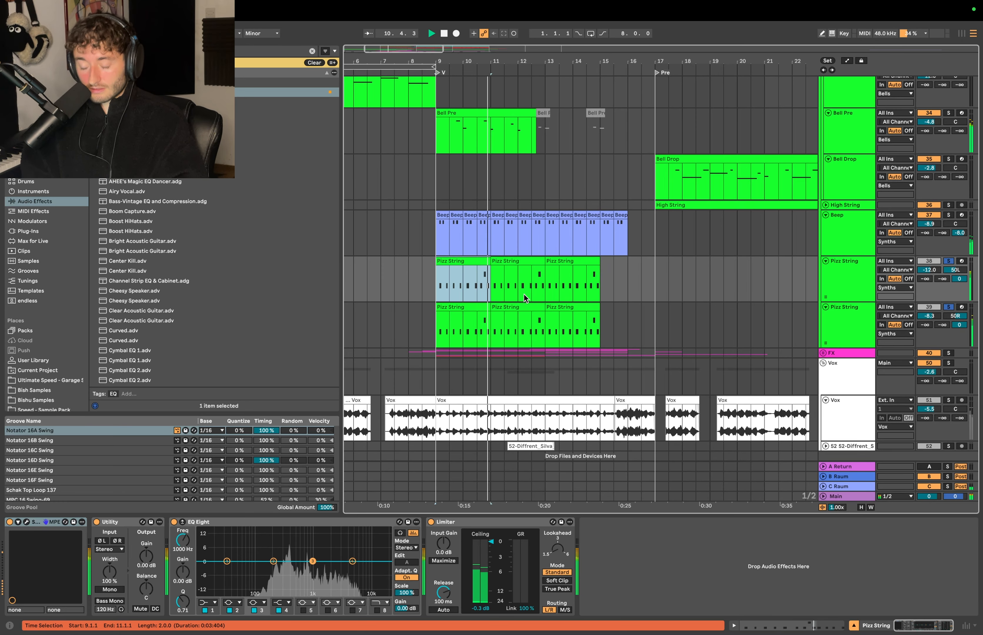
# Examine the Pizz String clips' repeated F3 notes and the G3 note, and return the insert marker to bar 9.
pyautogui.moveTo(166, 550); pyautogui.dragTo(832, 490)
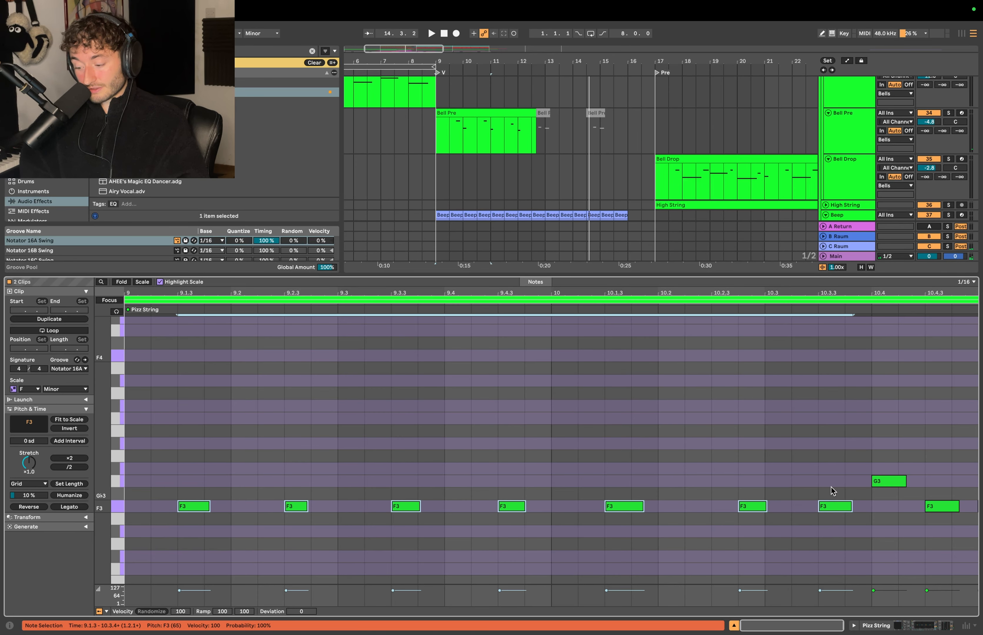
pyautogui.click(884, 483)
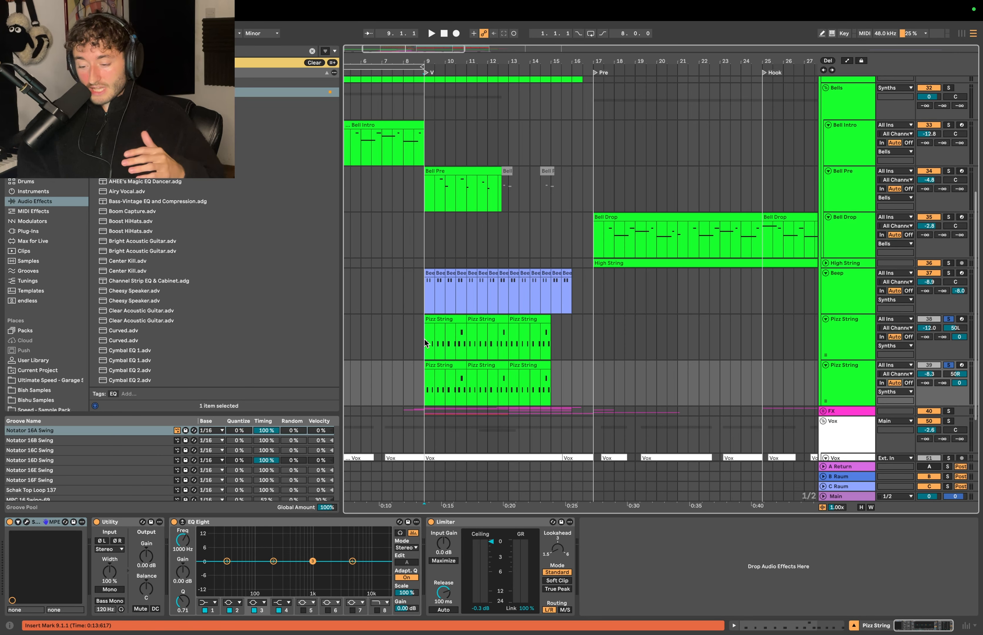
pyautogui.click(425, 339)
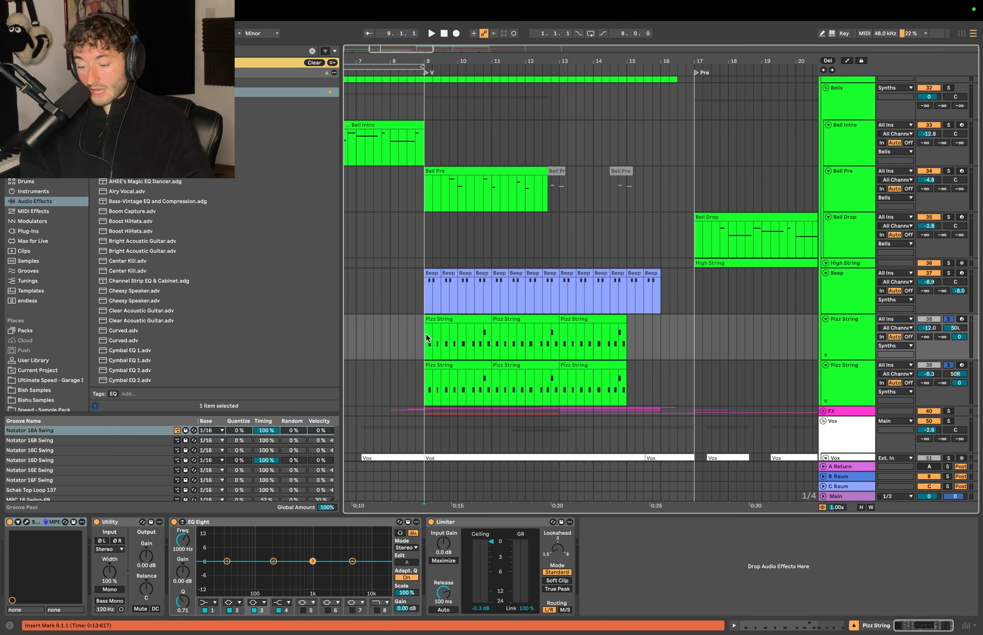
# Play the soloed Pizz String layers from bar 9, unsolo them to hear the full verse, and place the marker at the Beep clips' start.
pyautogui.press('space')
pyautogui.scroll(-2, 462, 343)
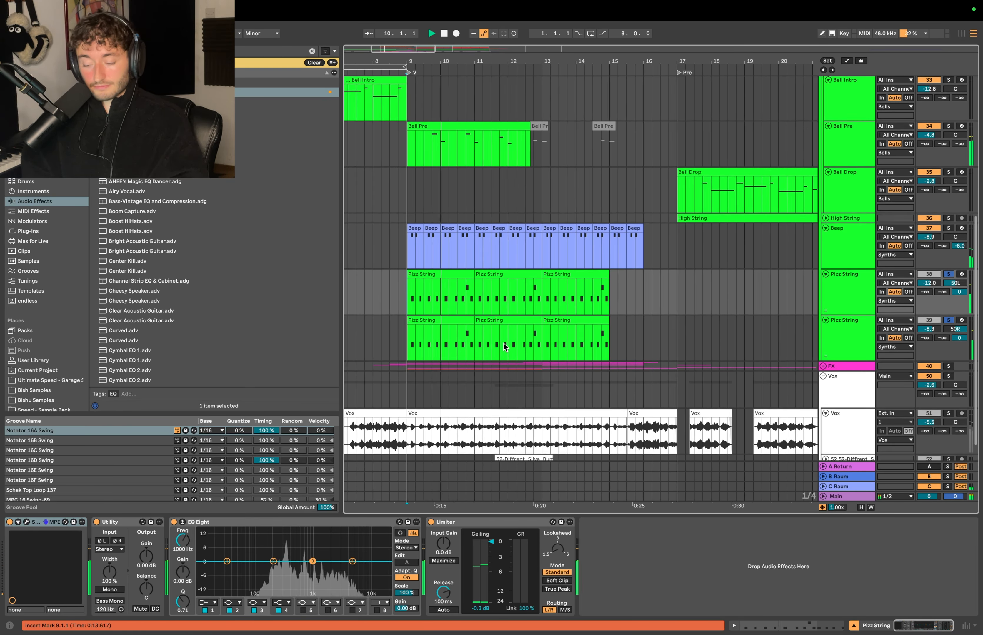
pyautogui.click(947, 276)
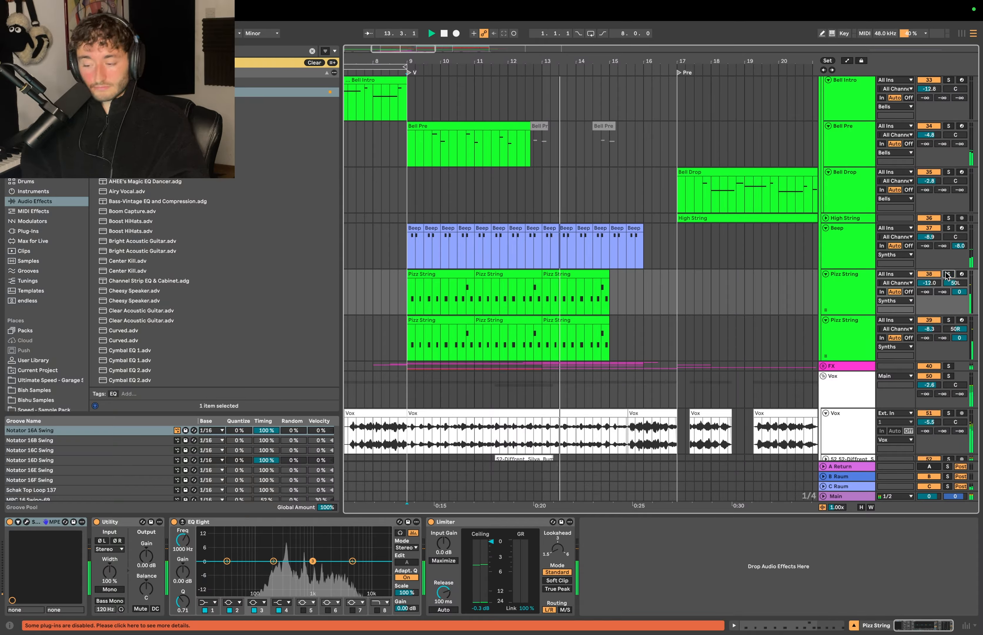
pyautogui.click(405, 242)
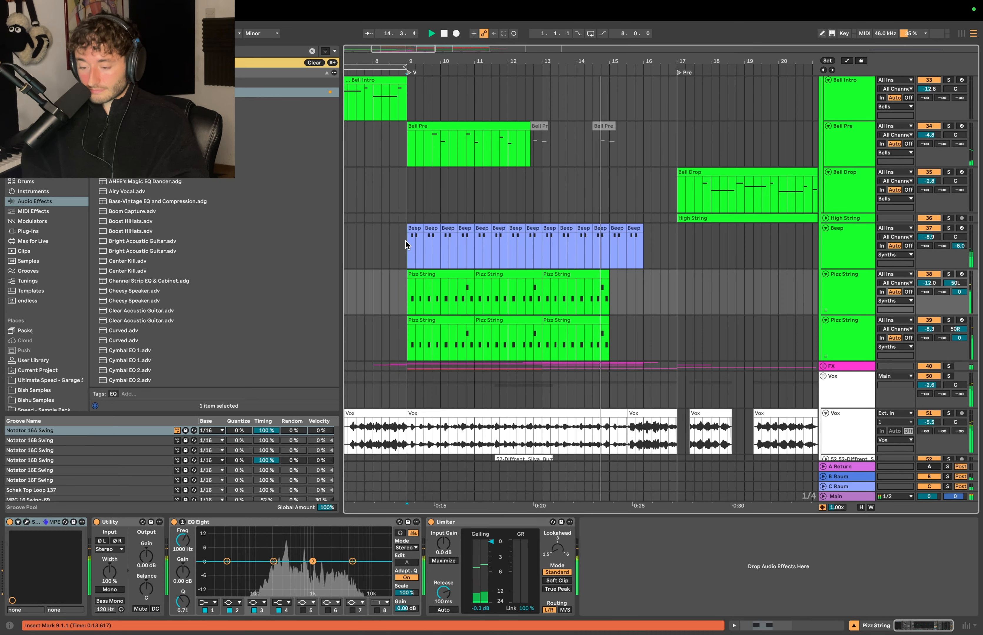
# Solo the Reese bass track, open its Serum 2 patch and audition the bass from bar 9.
pyautogui.scroll(10, 482, 260)
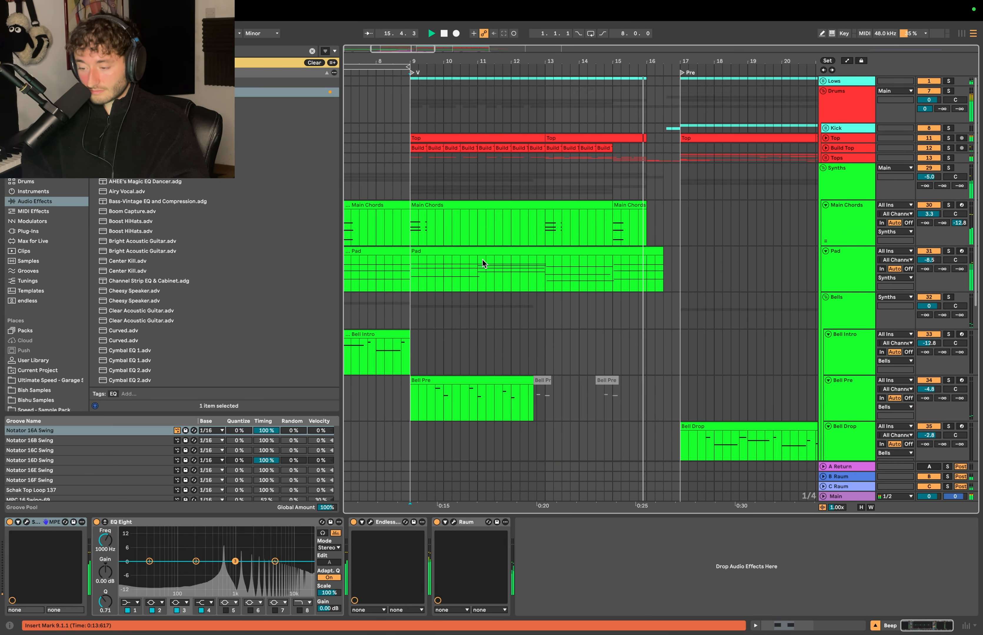
pyautogui.press('space')
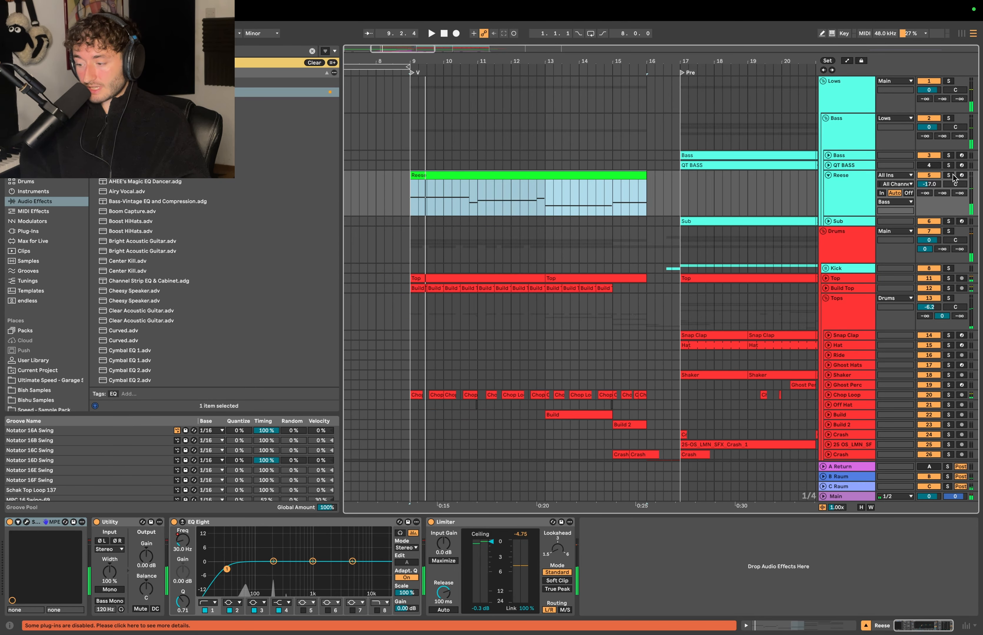
pyautogui.click(25, 521)
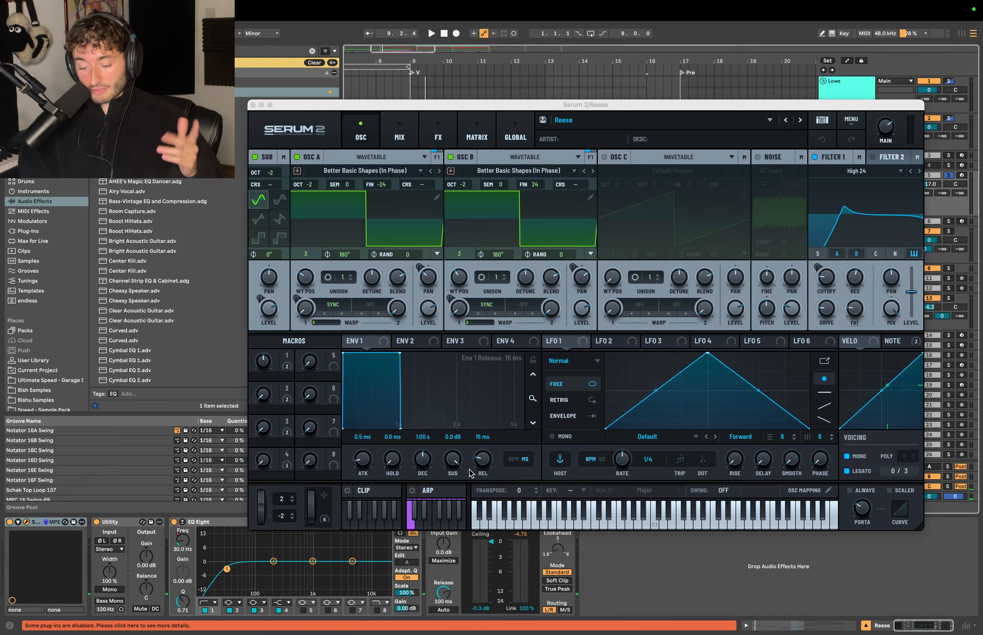
pyautogui.press('space')
# Show the Reese patch's effects rack and examine its filter, equalizer and compressor settings.
pyautogui.moveTo(575, 106); pyautogui.dragTo(569, 156)
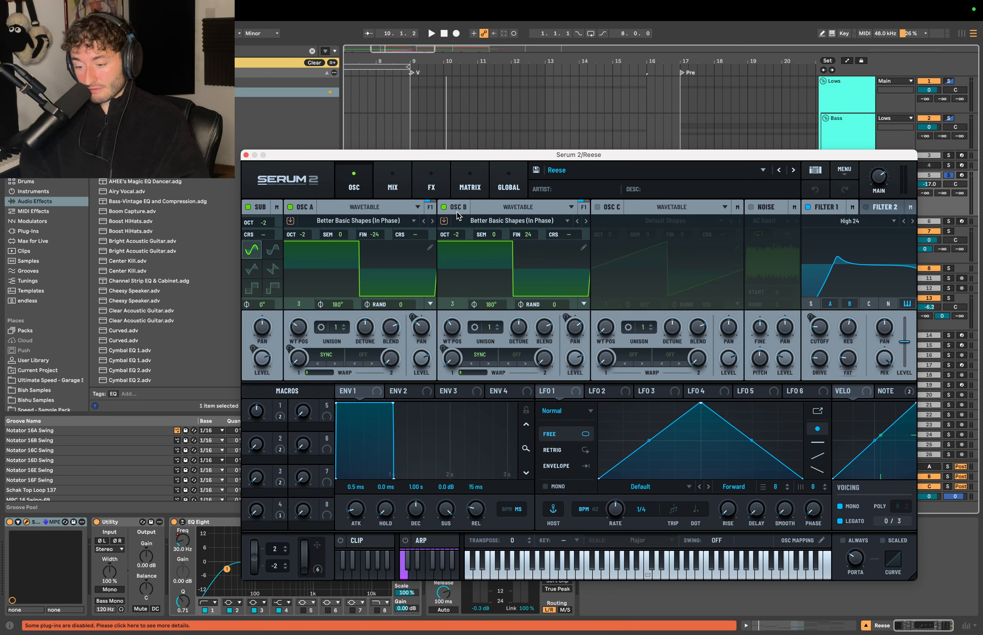
pyautogui.click(431, 187)
pyautogui.scroll(-5, 909, 271)
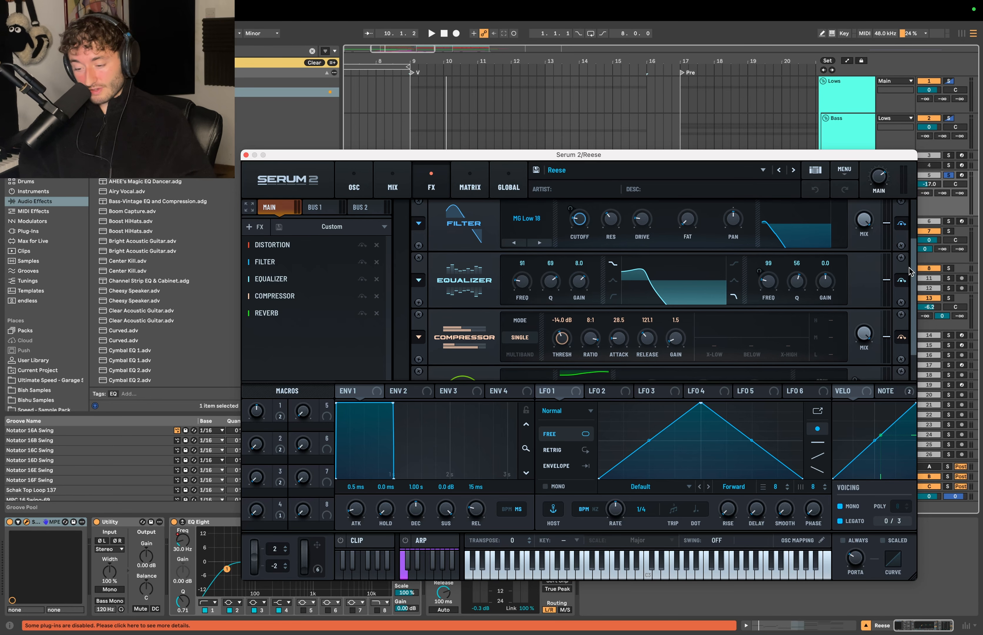
# Close the Reese synth window and play the bass from bar 9, first soloed and then with all tracks audible.
pyautogui.click(246, 155)
pyautogui.press('space')
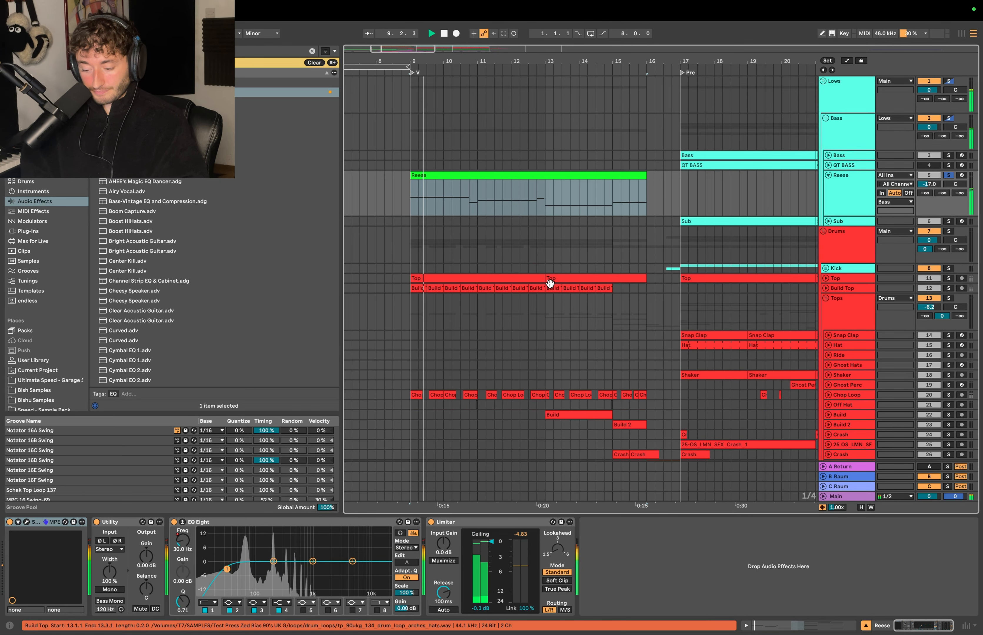
pyautogui.click(948, 175)
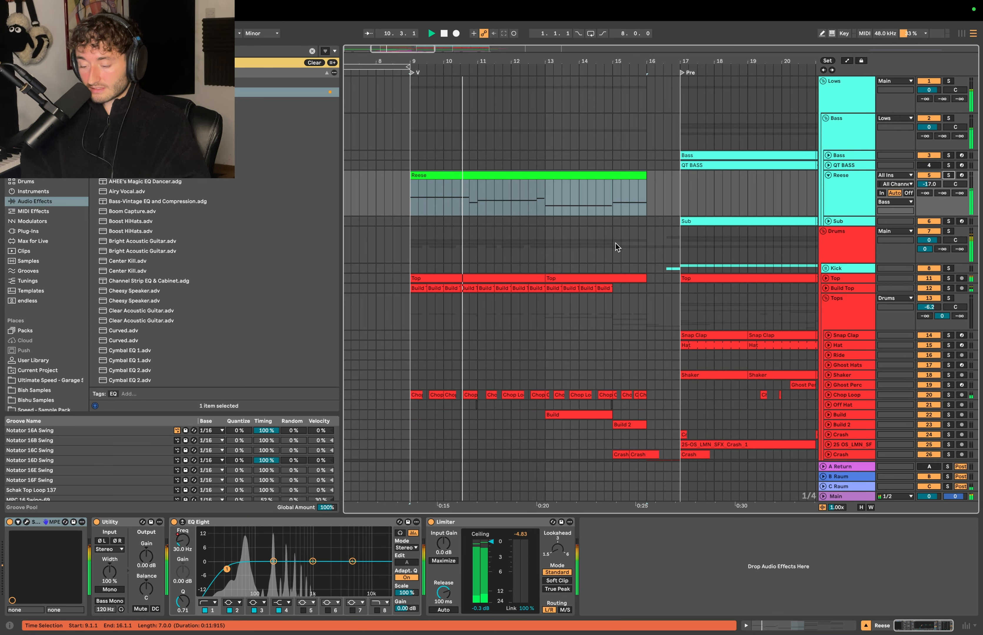
# Solo the Drums group, play it from bar 9 and check the Top loop clip in the verse.
pyautogui.scroll(-2, 616, 244)
pyautogui.scroll(-4, 666, 253)
pyautogui.click(863, 204)
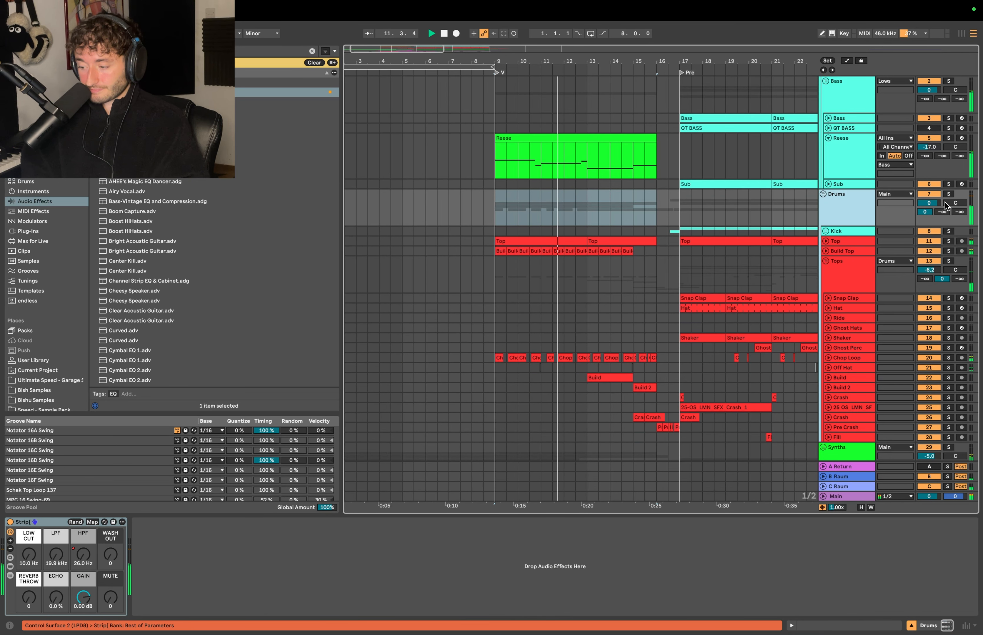
pyautogui.click(949, 194)
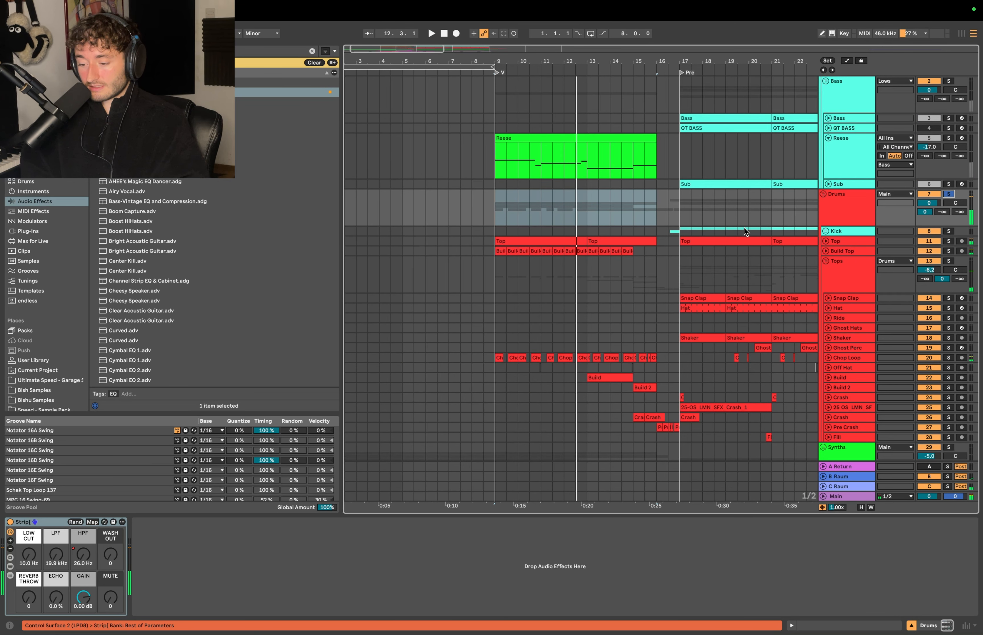
pyautogui.press('space')
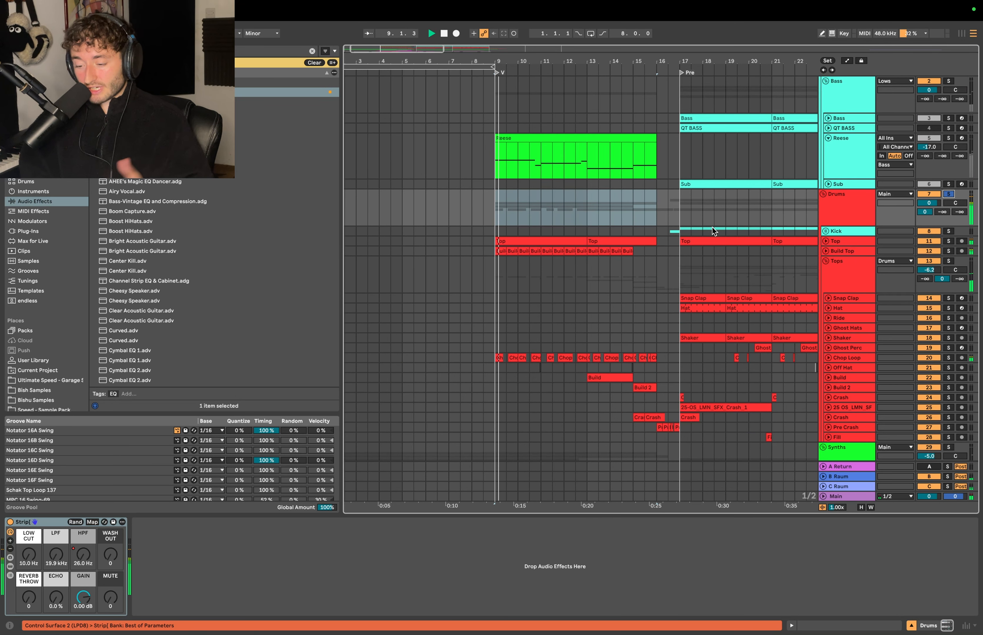
pyautogui.click(554, 242)
pyautogui.doubleClick(554, 242)
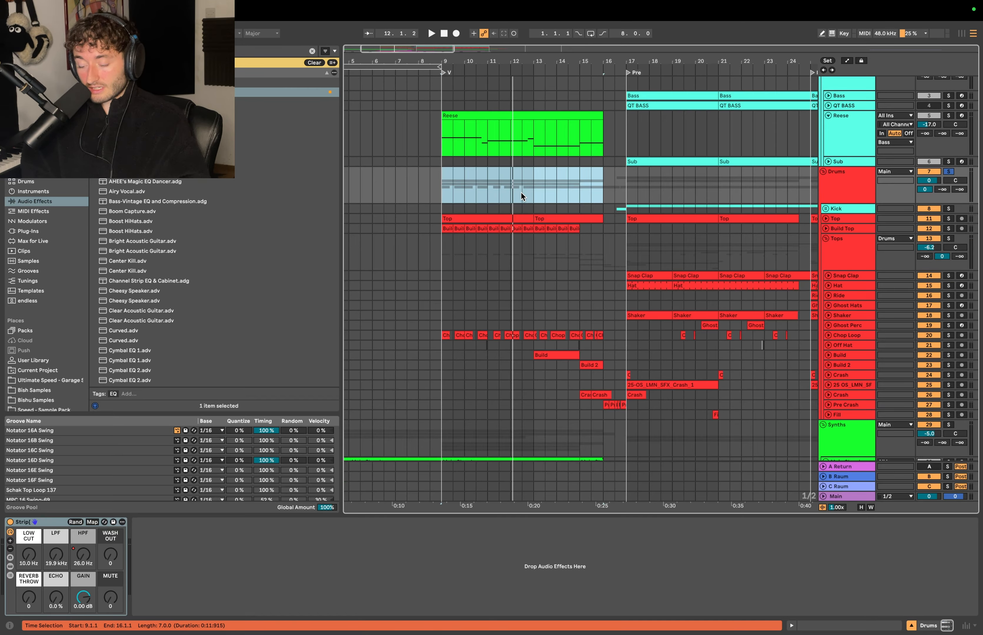
# Play the soloed drums from bar 12 through the build and unfold the Build track to see its waveform.
pyautogui.click(521, 194)
pyautogui.press('space')
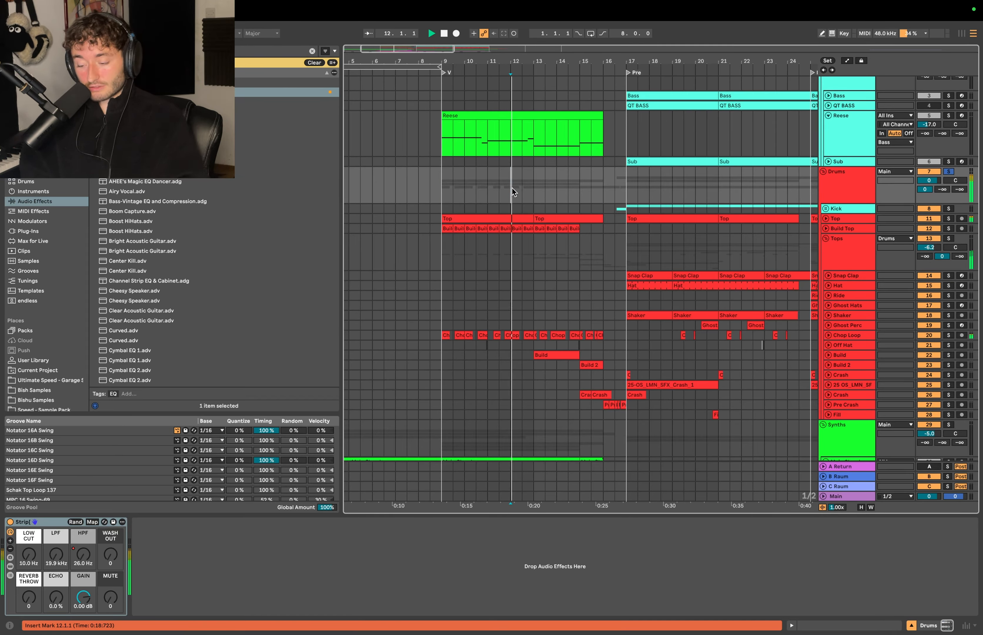
pyautogui.scroll(-2, 537, 244)
pyautogui.scroll(1, 547, 270)
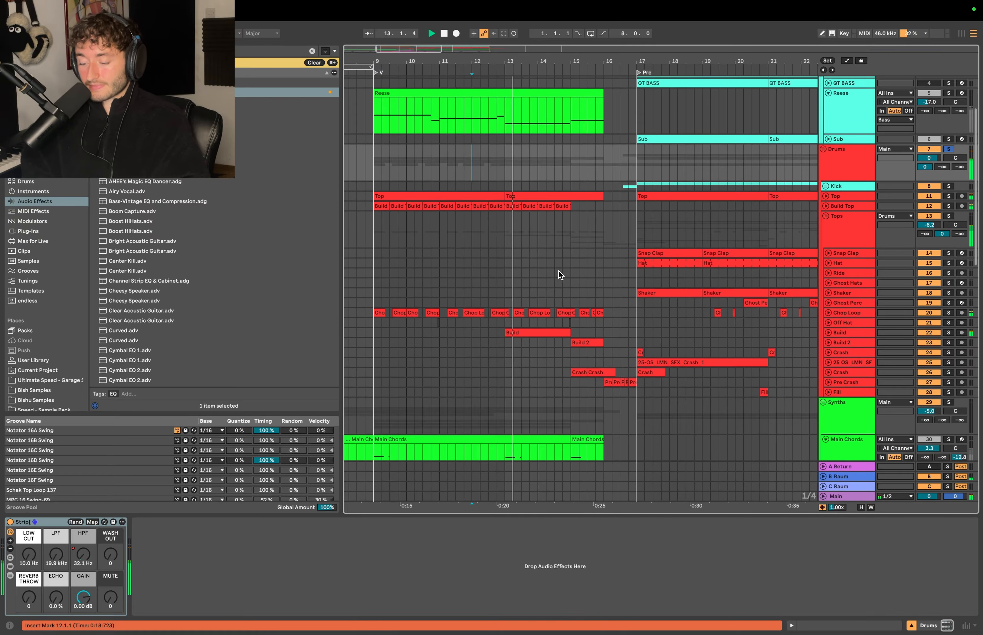
pyautogui.click(826, 331)
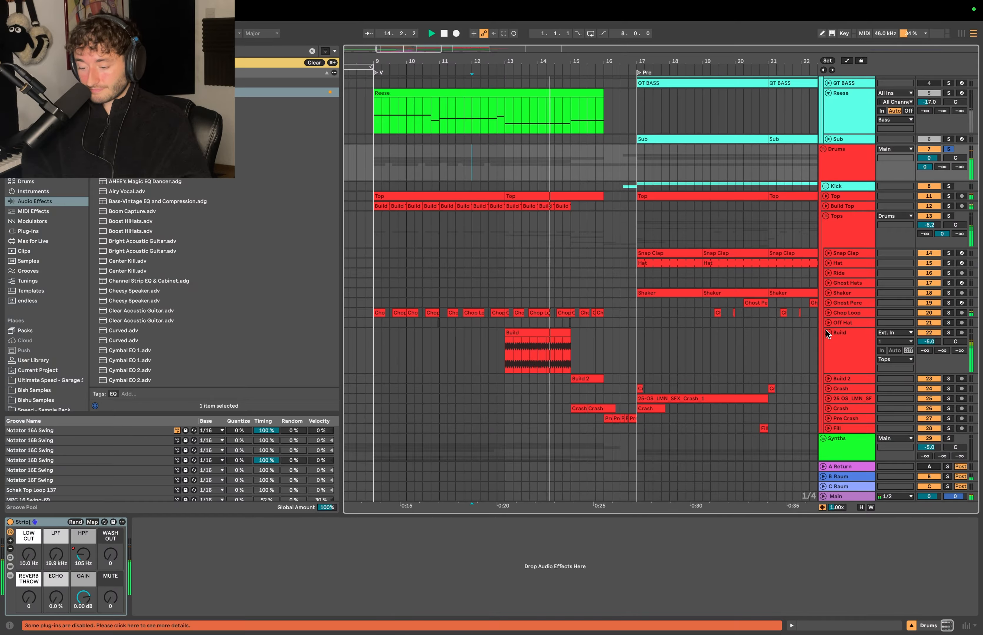
pyautogui.scroll(-1, 632, 341)
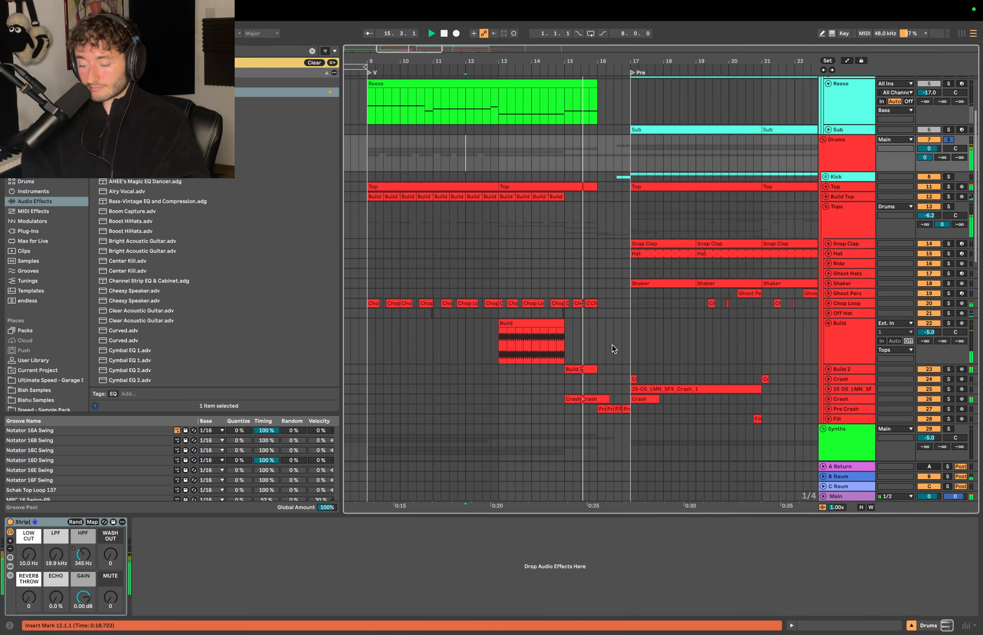
pyautogui.press('space')
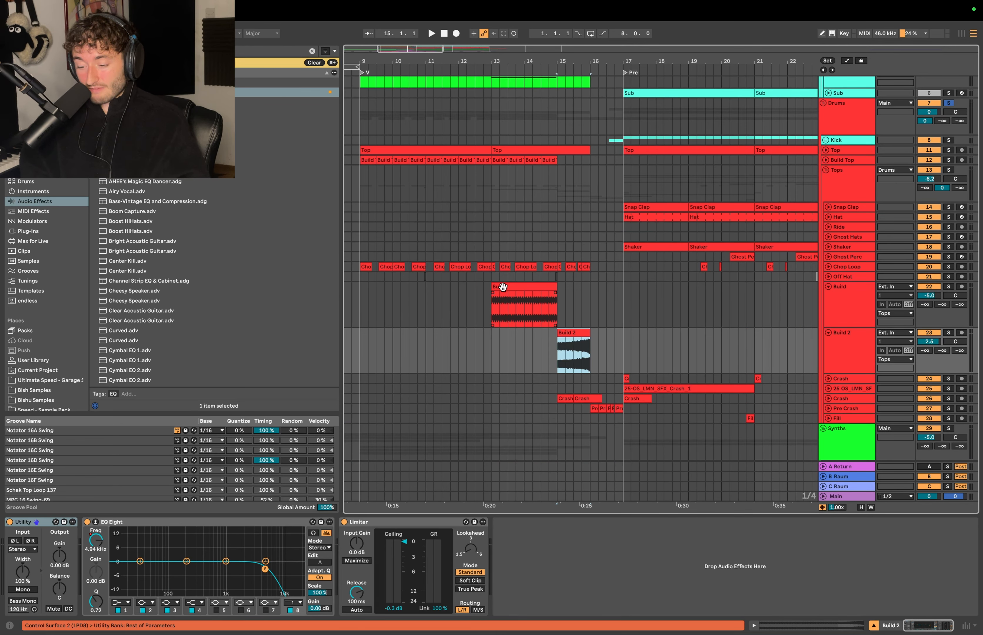
# Select the Build and Build 2 clips, and highlight the Pre Crash and Fill lanes from bar 15.4 to bar 17.
pyautogui.click(503, 287)
pyautogui.click(586, 333)
pyautogui.scroll(-2, 586, 337)
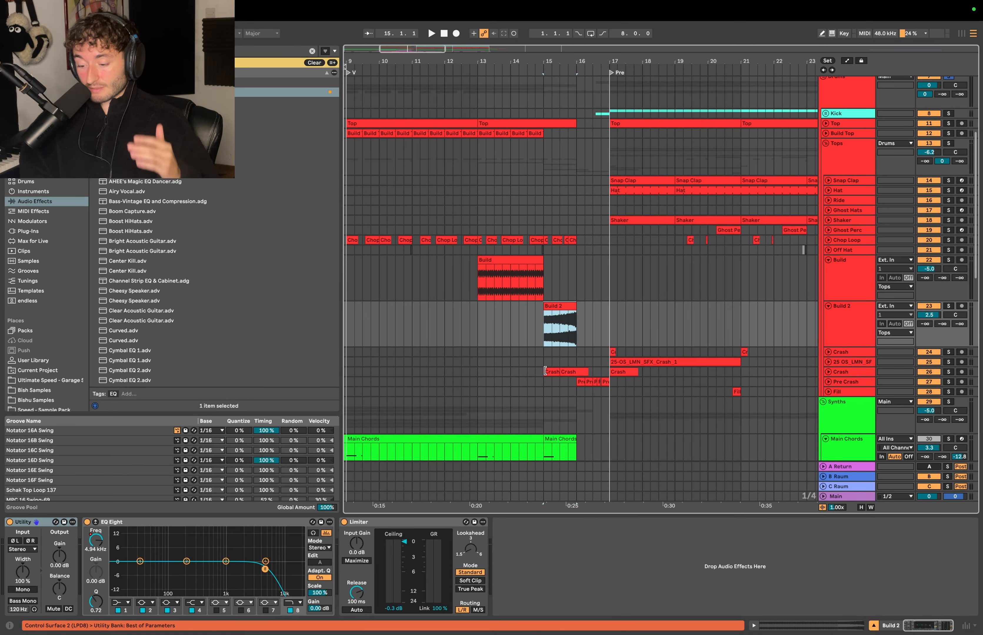
pyautogui.moveTo(569, 388); pyautogui.dragTo(608, 381)
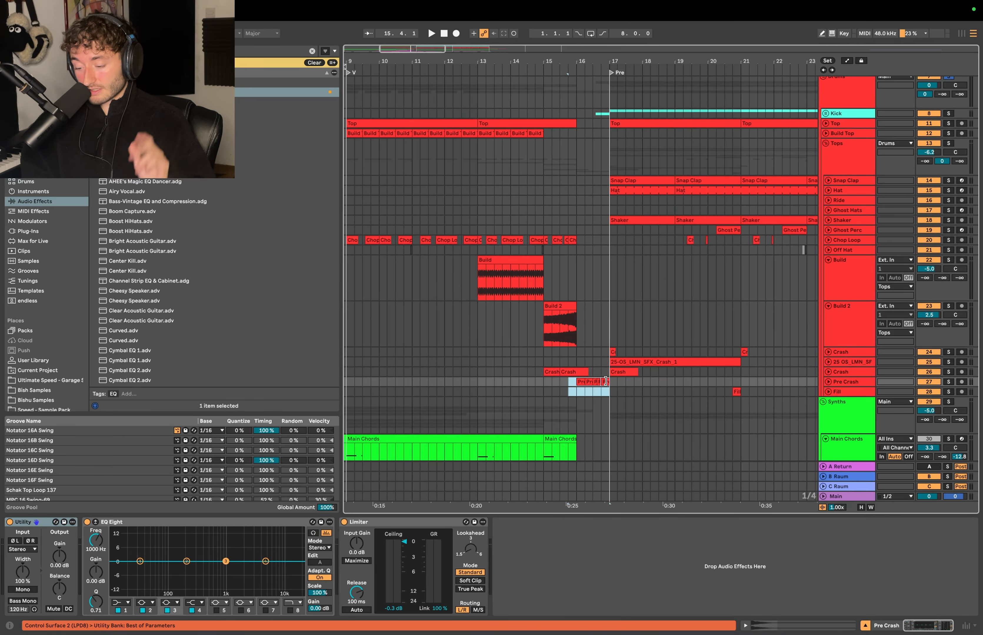
# Highlight the gap in the Synths group and Main Chords from bar 16 to bar 17, and place the marker at bar 16.
pyautogui.scroll(-5, 578, 331)
pyautogui.moveTo(564, 325); pyautogui.dragTo(596, 344)
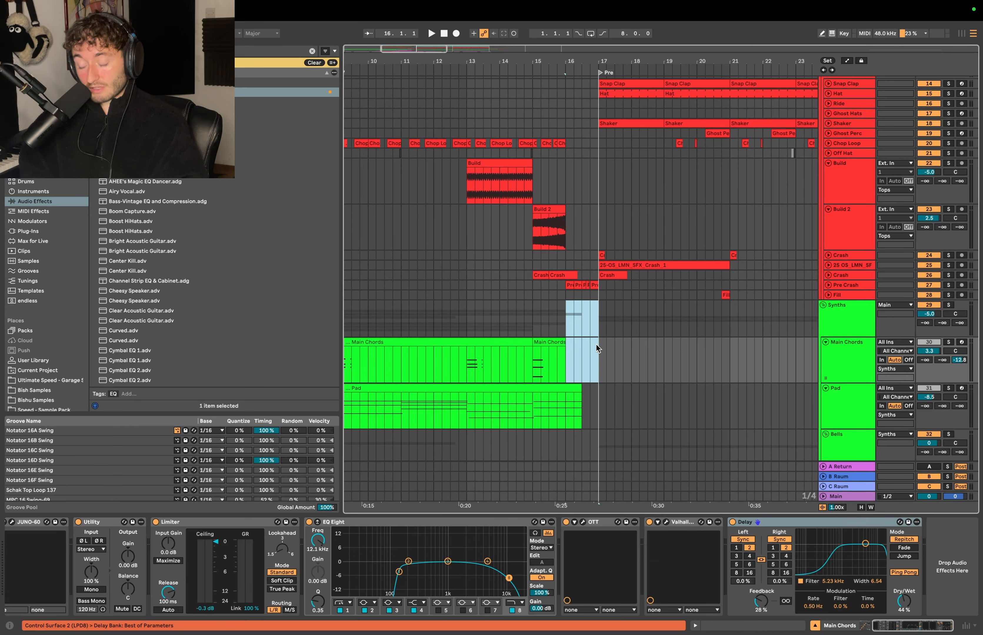
pyautogui.scroll(-2, 596, 344)
pyautogui.moveTo(561, 276); pyautogui.dragTo(588, 278)
pyautogui.click(556, 276)
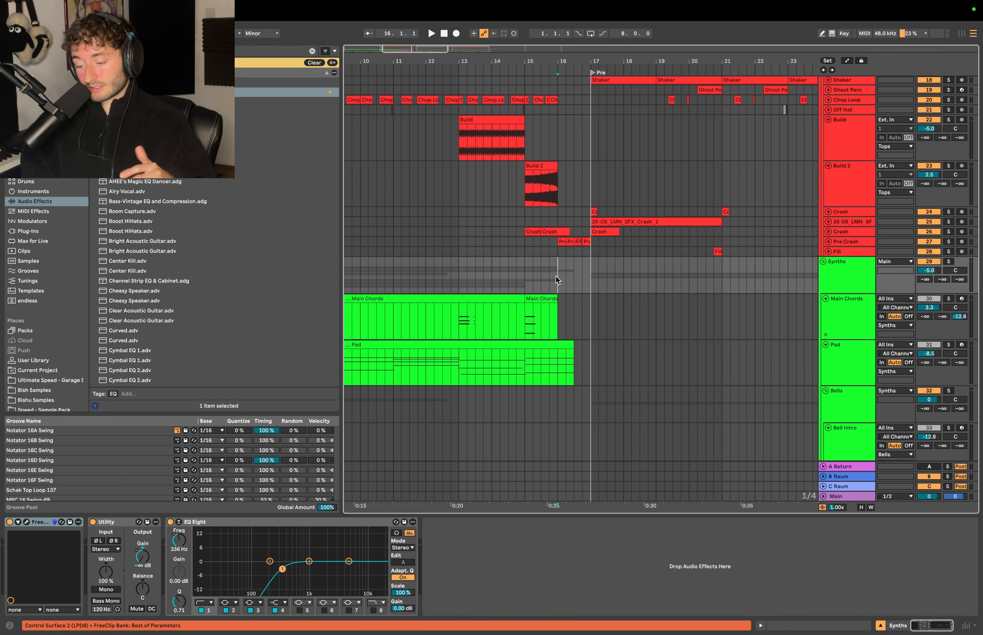
# Unsolo the Drums group and play from bar 12.4 to hear the whole build leading into the pre section.
pyautogui.scroll(8, 555, 276)
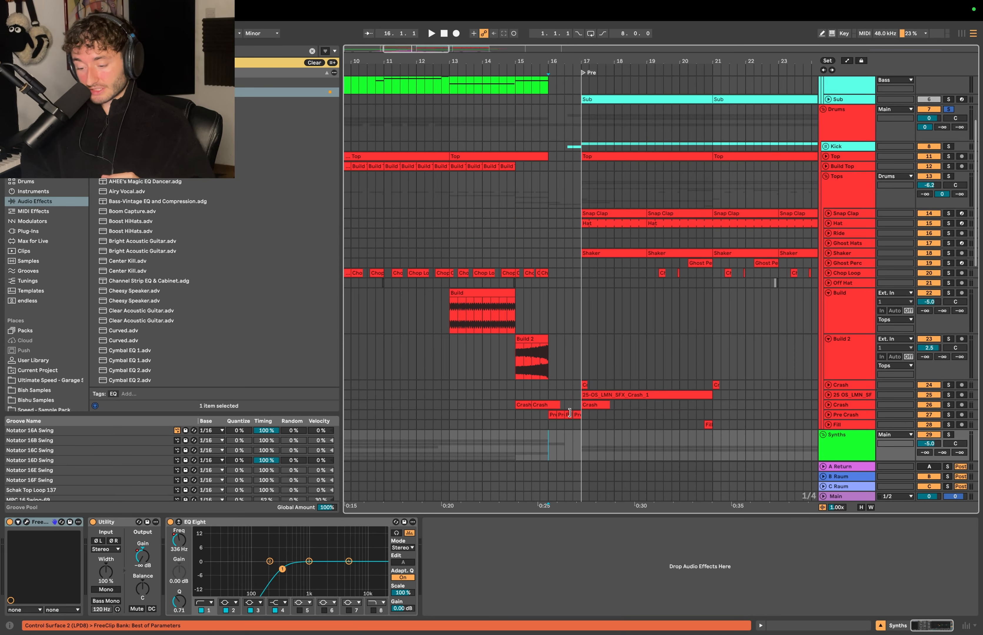
pyautogui.click(444, 352)
pyautogui.scroll(-9, 513, 231)
pyautogui.press('space')
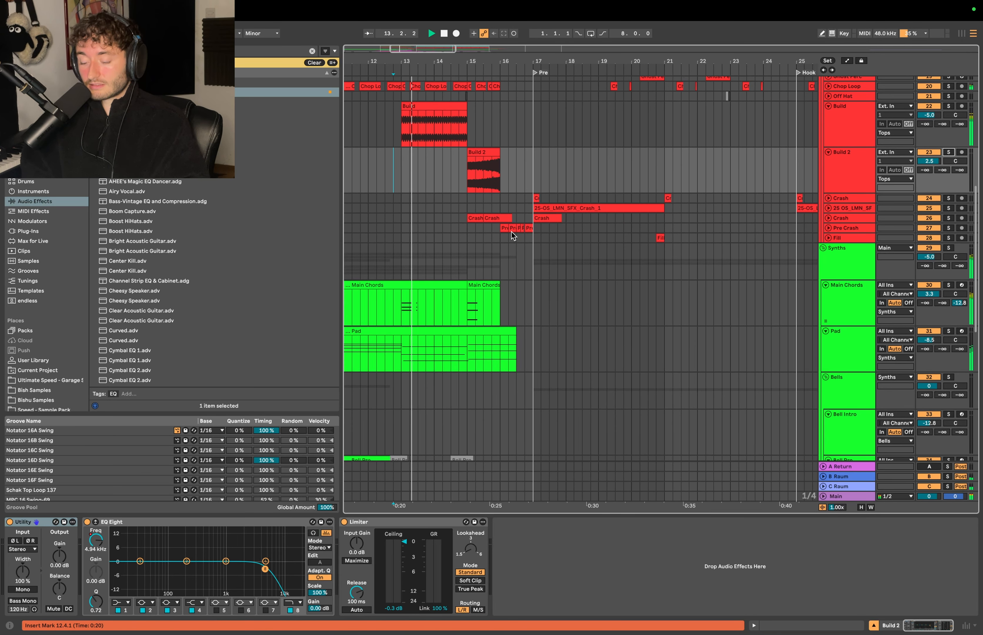
# Follow the playback into the pre section across the drum, synth and bass tracks, and unfold the Bass track to see its notes.
pyautogui.scroll(-3, 505, 292)
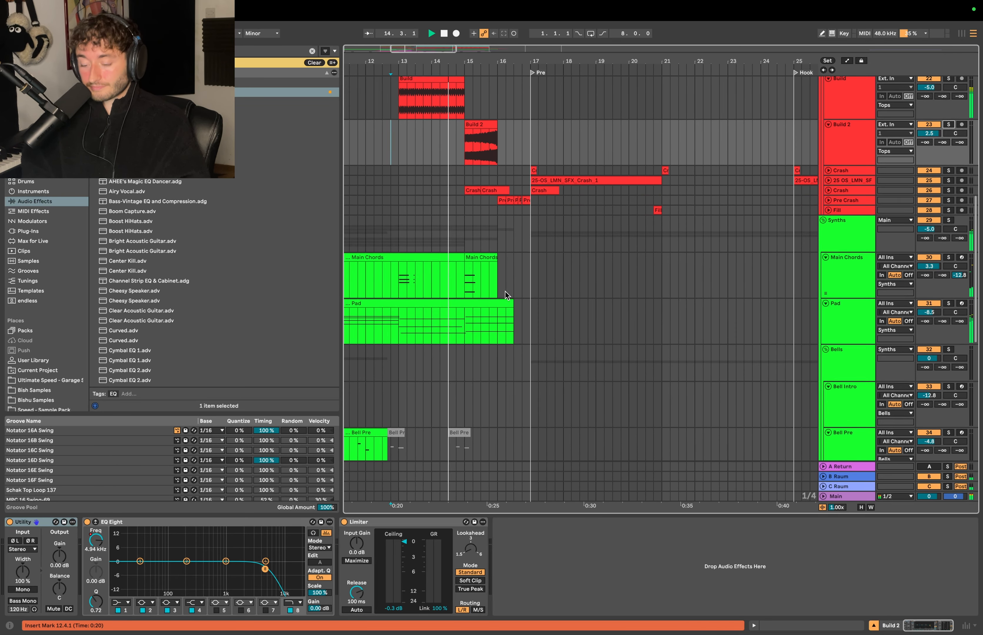
pyautogui.scroll(3, 505, 292)
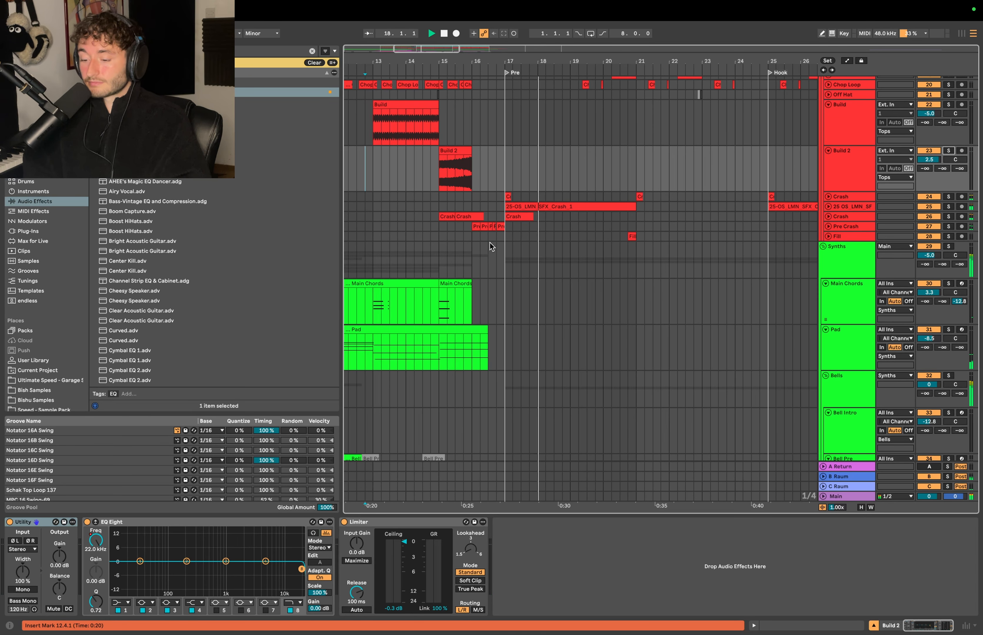
pyautogui.scroll(8, 489, 242)
pyautogui.scroll(20, 489, 243)
pyautogui.scroll(-3, 534, 281)
pyautogui.hscroll(3, 535, 281)
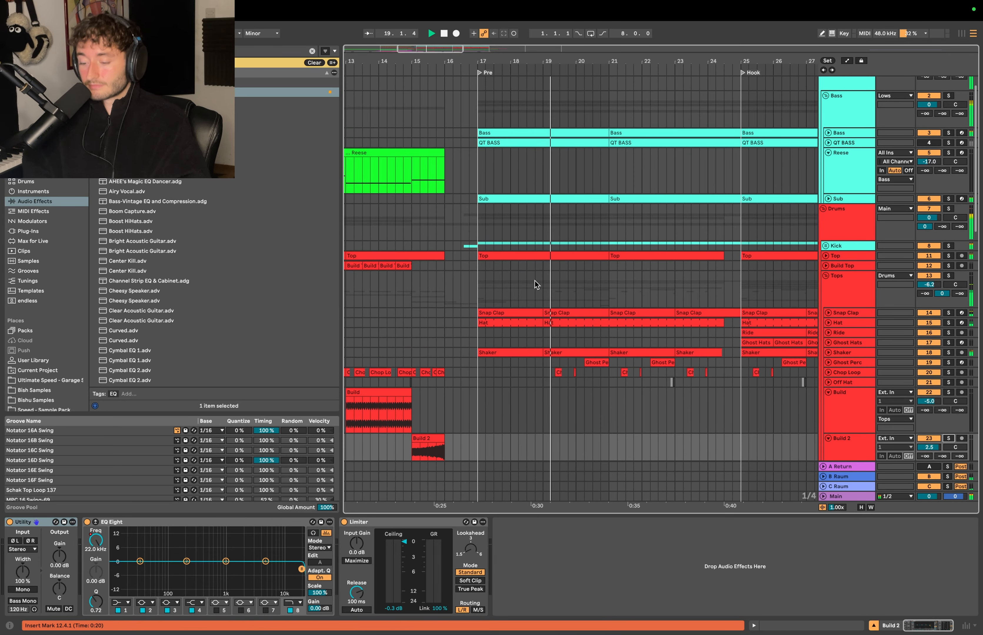
pyautogui.scroll(-2, 534, 281)
pyautogui.scroll(2, 534, 281)
pyautogui.hscroll(2, 535, 281)
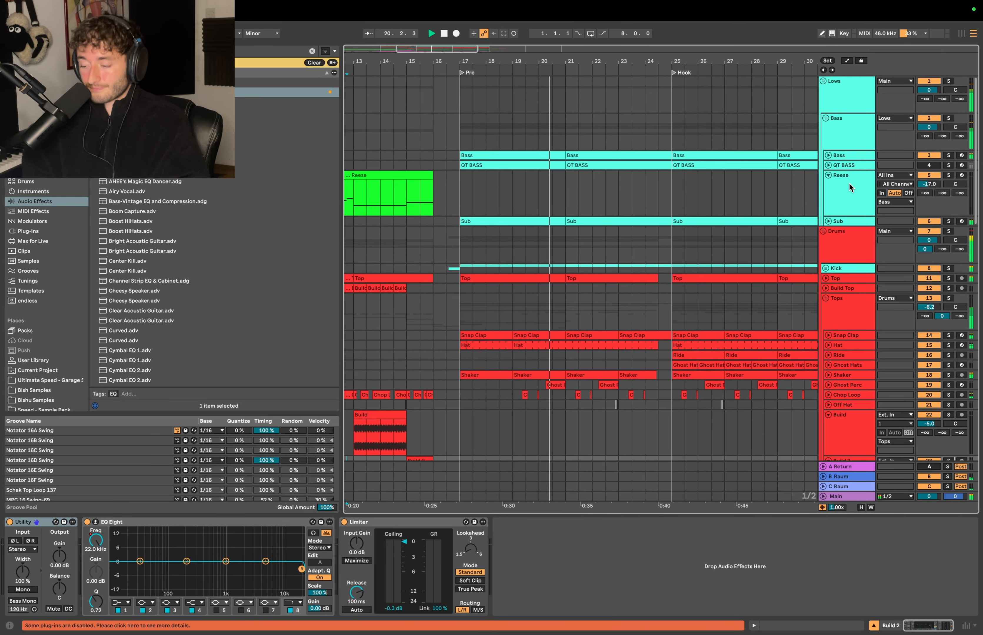
pyautogui.click(829, 155)
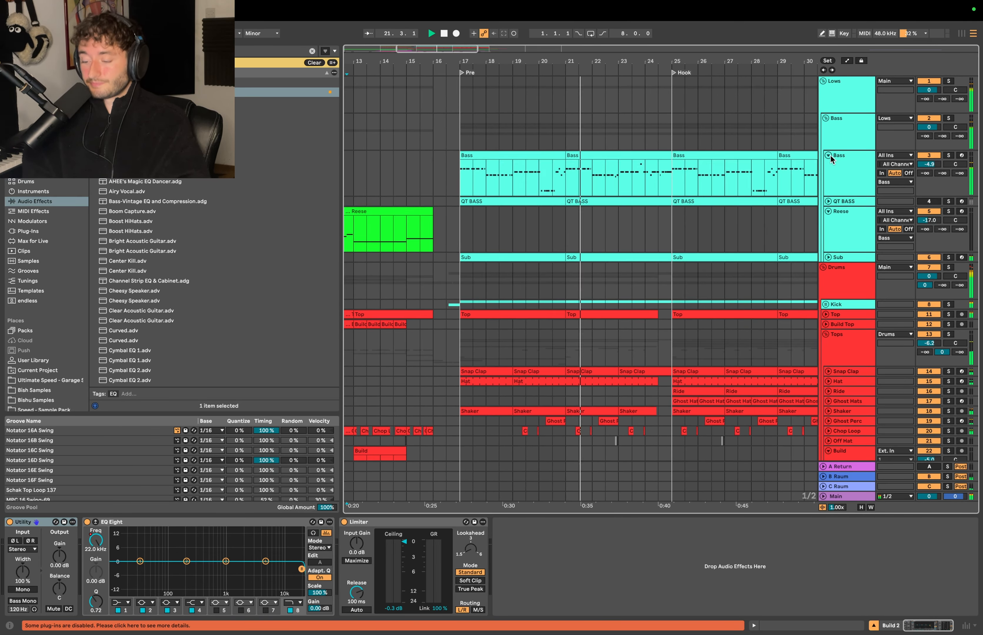
pyautogui.scroll(-3, 597, 237)
# Solo the Kick and Snap Clap tracks, unfold the Hat track, and play from the start of the pre section at bar 17.
pyautogui.click(840, 253)
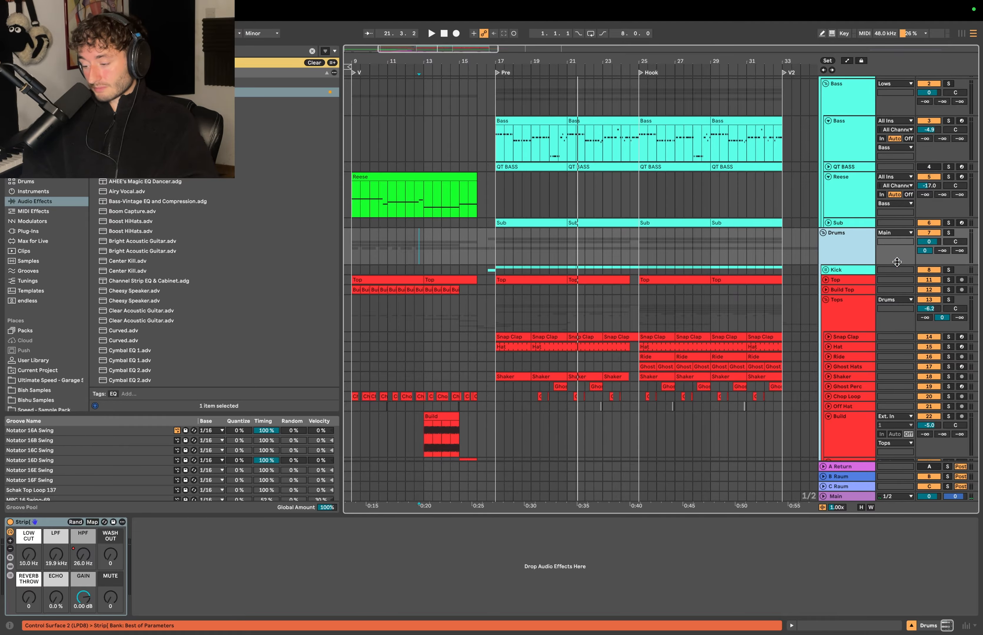
pyautogui.scroll(-1, 871, 297)
pyautogui.click(853, 323)
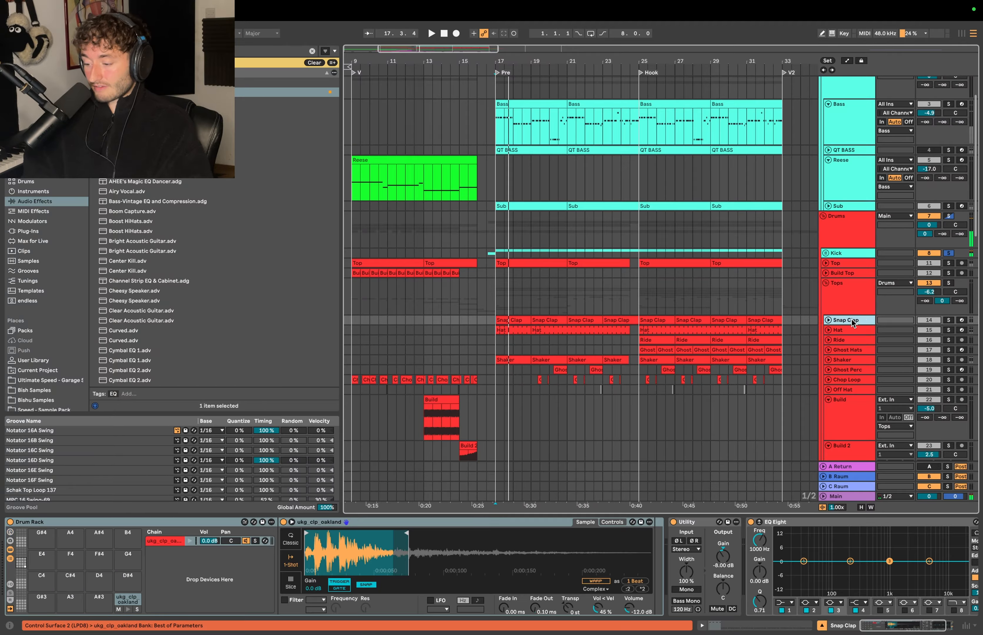
pyautogui.click(827, 330)
pyautogui.press('space')
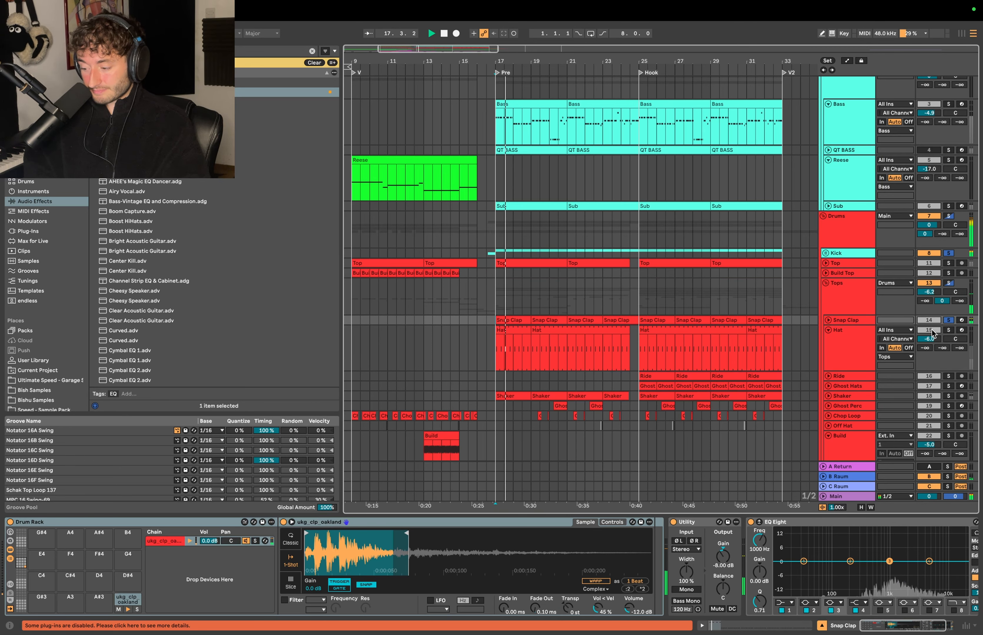
# Add the Hat track to the soloed drums and highlight its clip from bar 17 to bar 19 while listening.
pyautogui.click(947, 330)
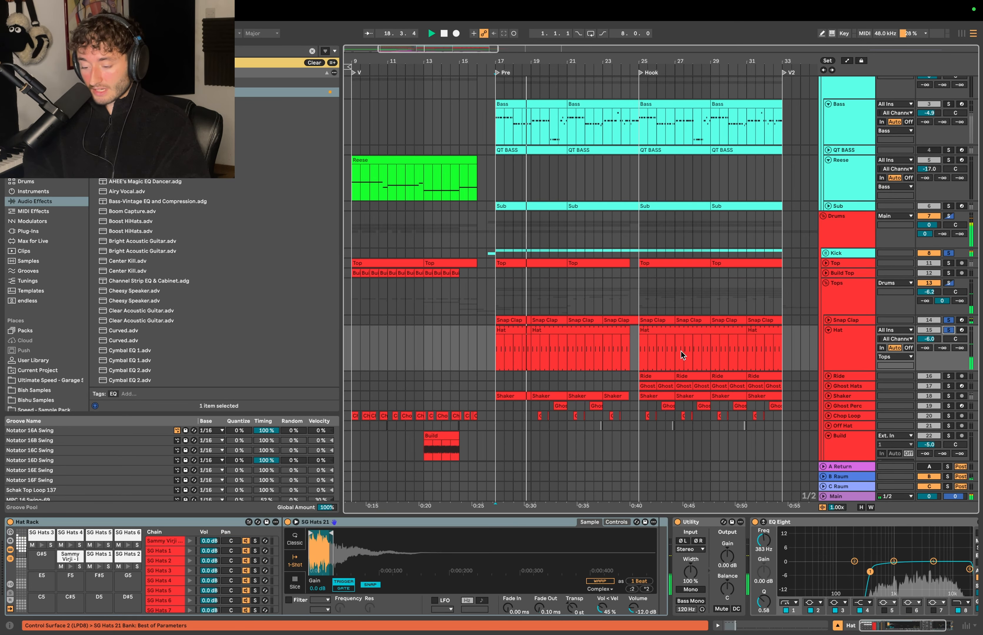
pyautogui.click(524, 331)
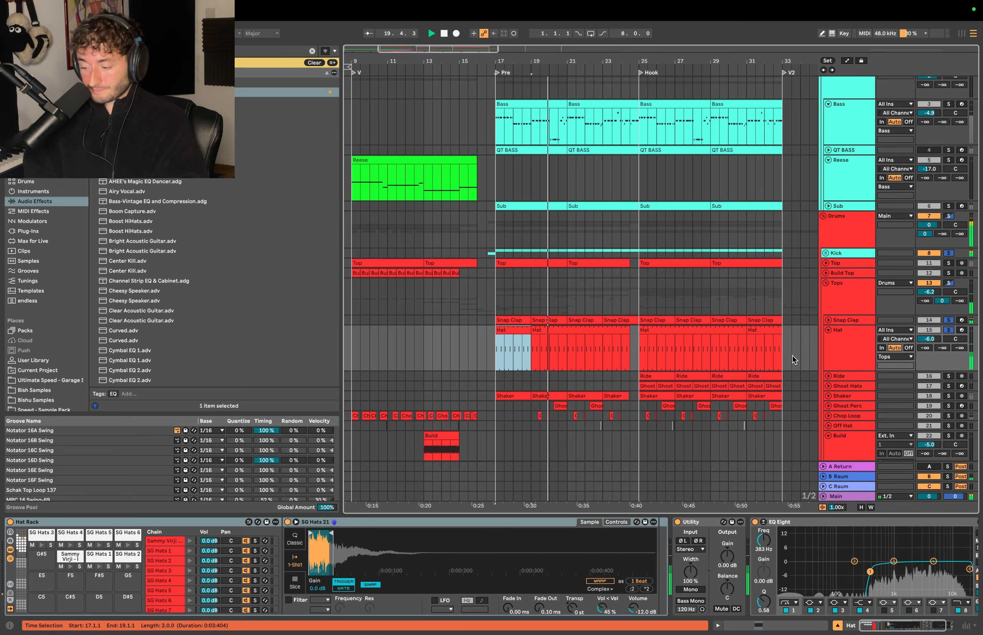
pyautogui.press('space')
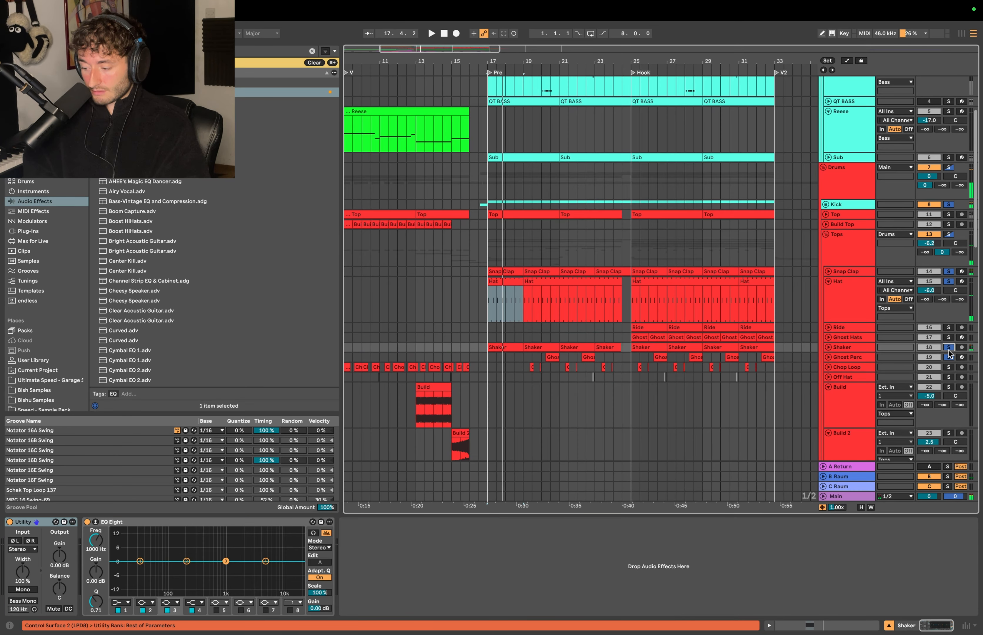
# Add the Shaker, Ghost Perc and Chop Loop tracks to the soloed drums and audition the pre section from bar 17.
pyautogui.scroll(-3, 692, 377)
pyautogui.hscroll(-1, 693, 377)
pyautogui.press('space')
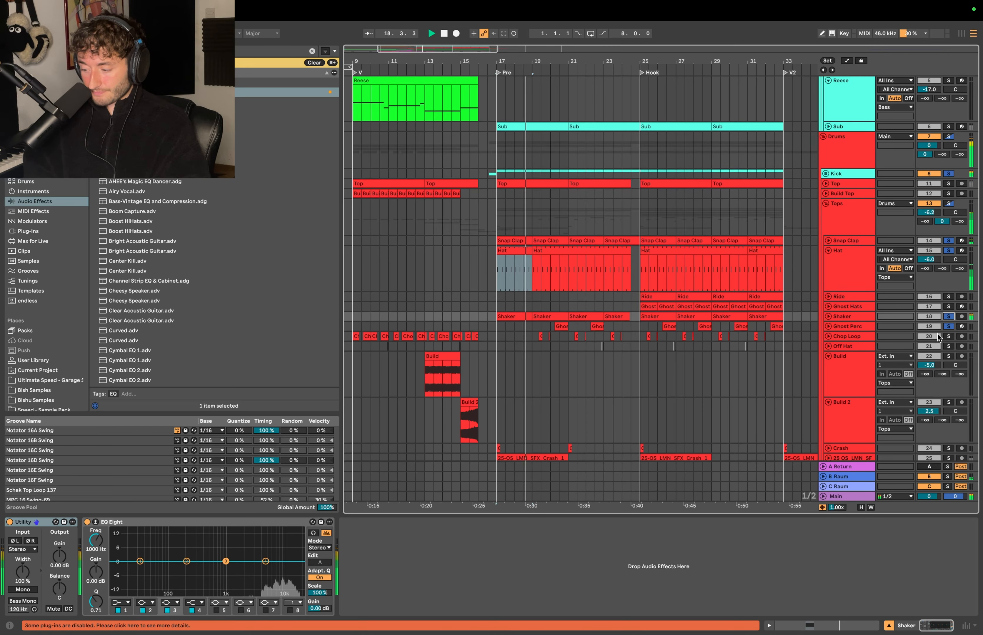
pyautogui.click(803, 336)
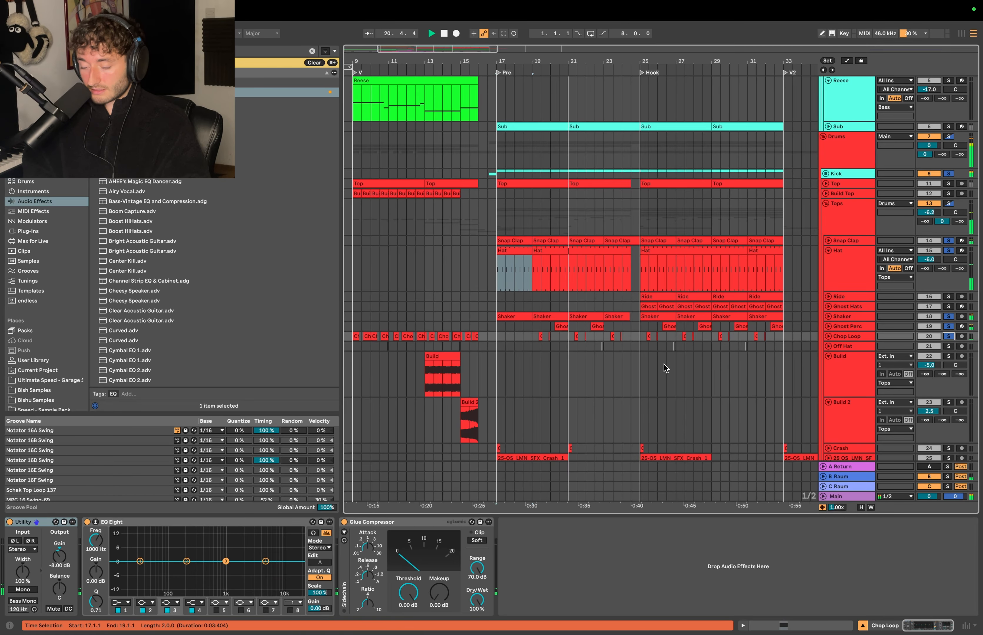
pyautogui.press('space')
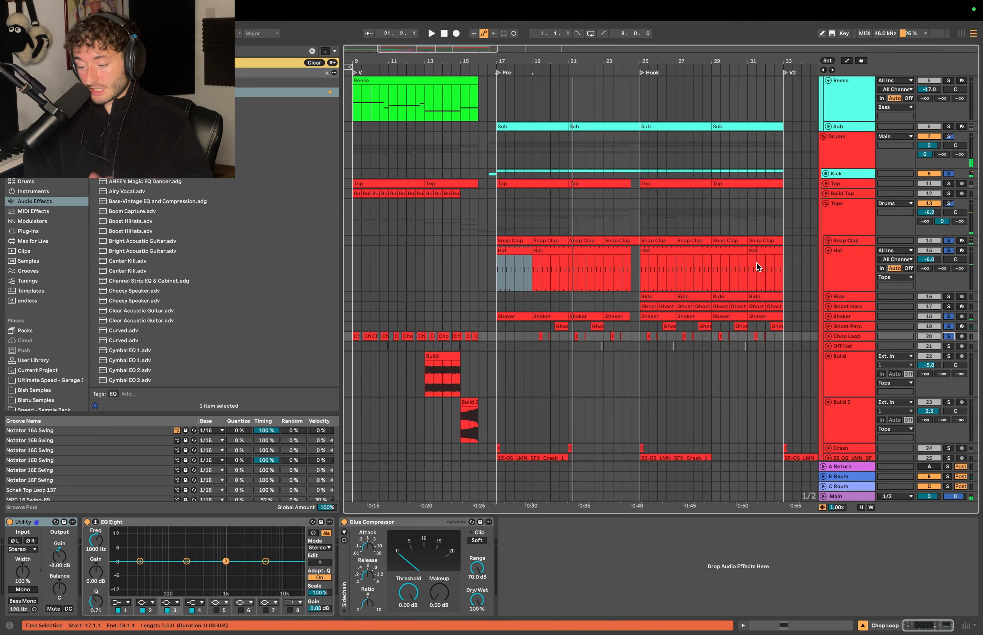
# Fold the Tops group, select the Bass clips from bar 17 to bar 25, and play them with the Lows and Drums groups soloed.
pyautogui.scroll(5, 758, 267)
pyautogui.click(522, 133)
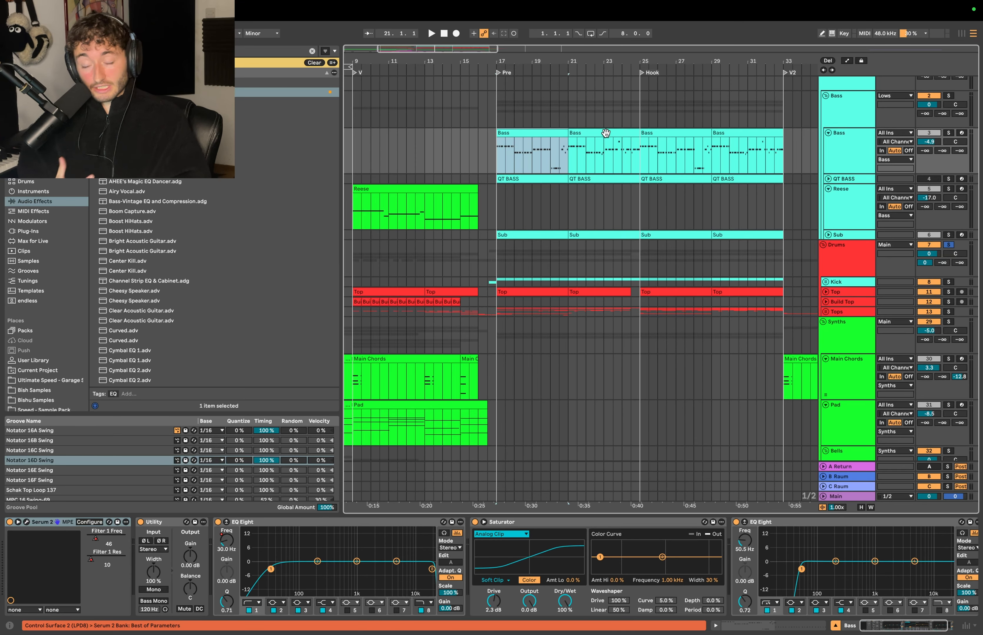
pyautogui.scroll(2, 937, 123)
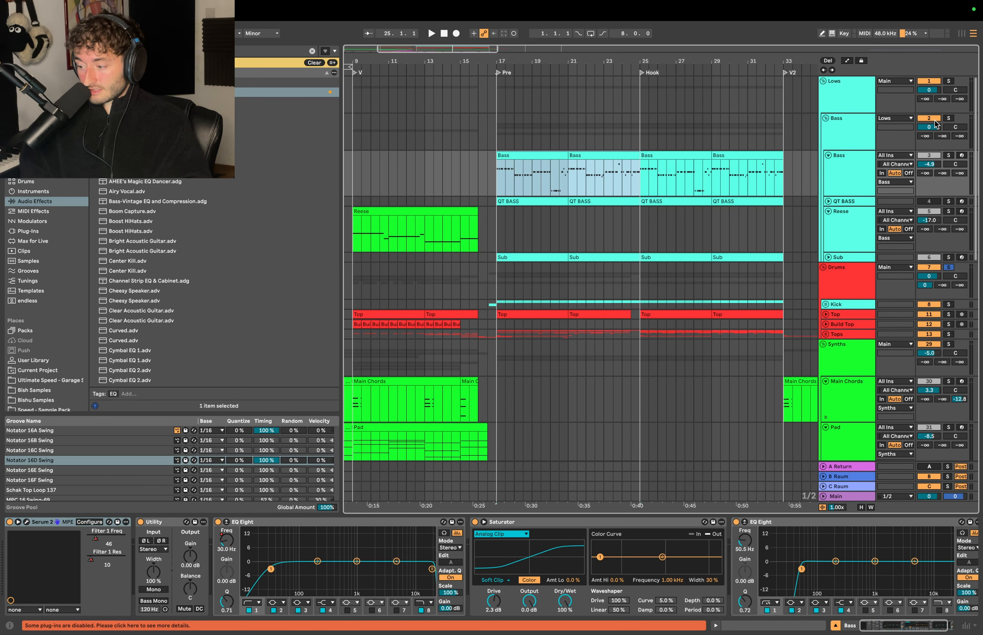
pyautogui.click(948, 82)
pyautogui.click(948, 268)
pyautogui.press('space')
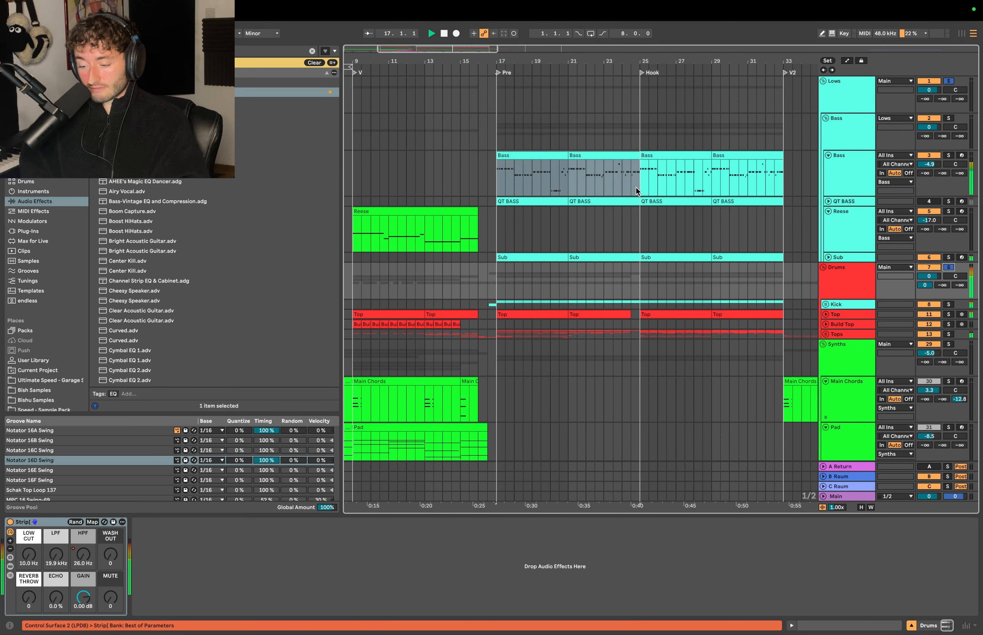
# Show the notes of the first two Bass clips together while the bassline plays past bar 21.
pyautogui.click(540, 154)
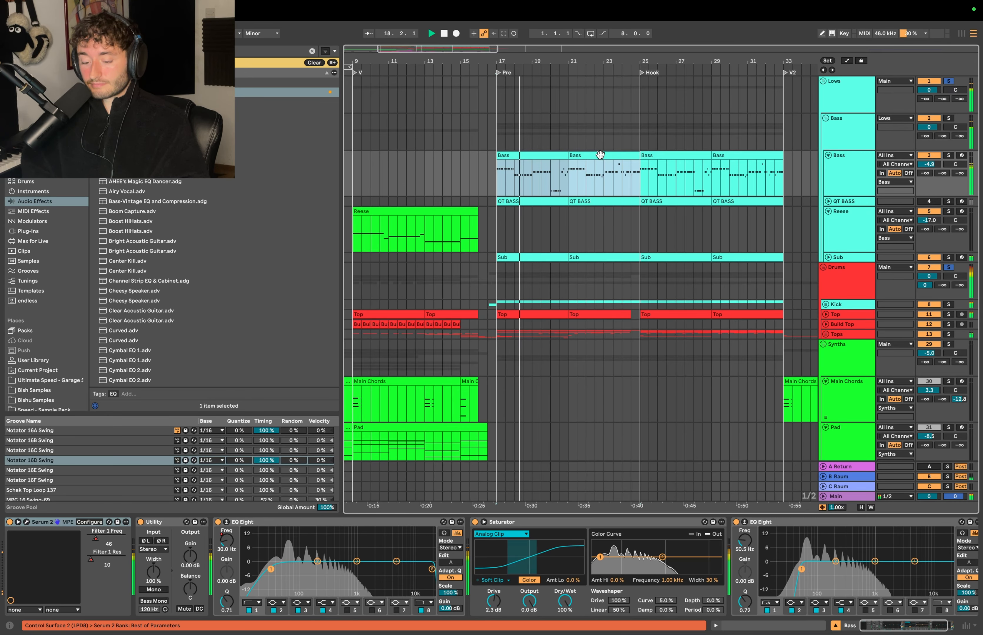
pyautogui.hotkey('shift', 'Tab')
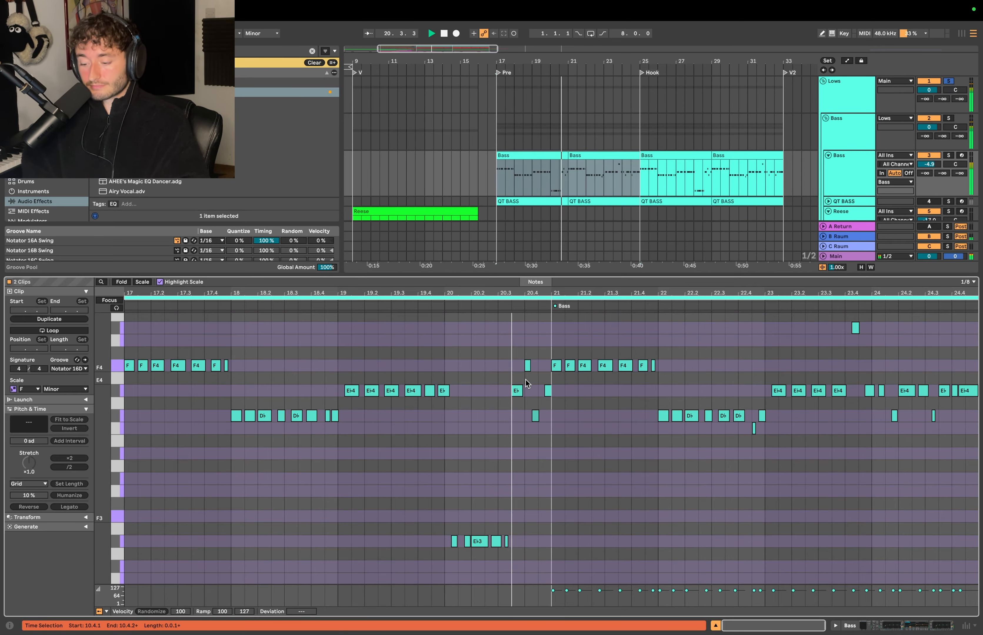
pyautogui.press('space')
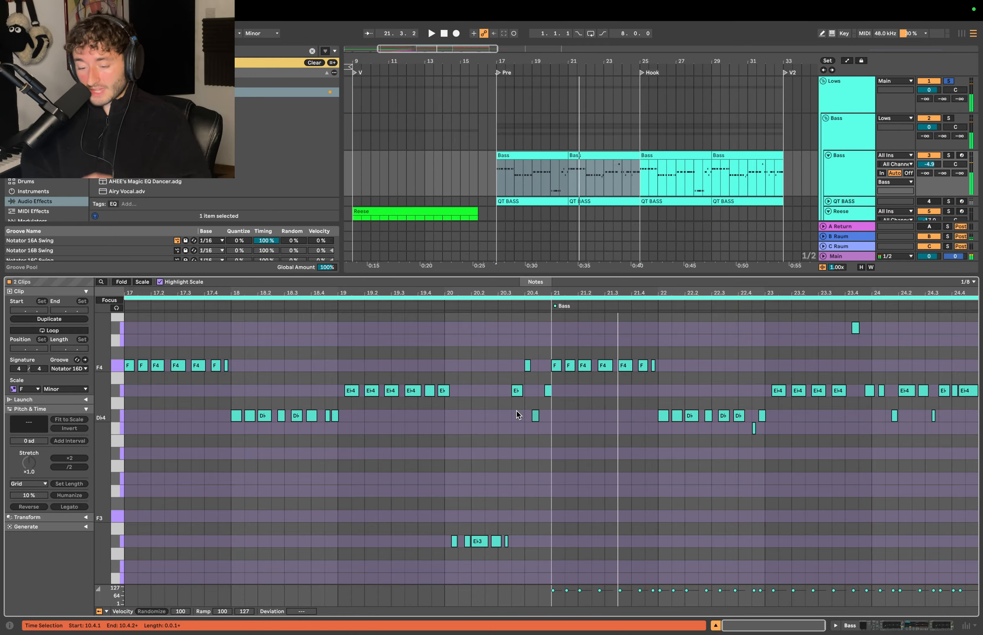
# Highlight in turn the F4, Db4, Eb4 and Eb3 note groups and the closing fill of the first Bass clip.
pyautogui.moveTo(291, 364); pyautogui.dragTo(66, 367)
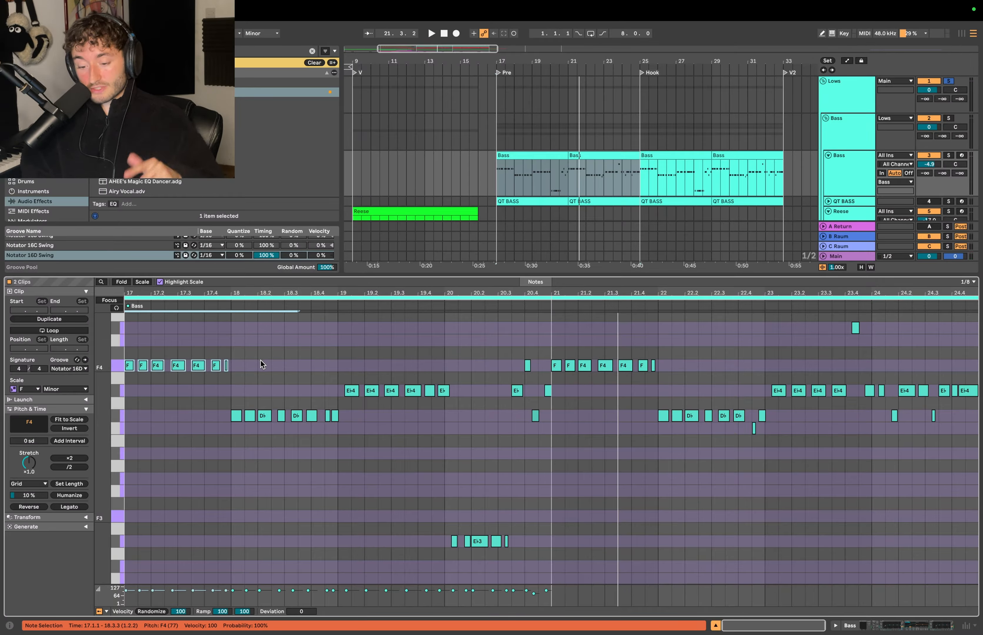
pyautogui.moveTo(379, 425); pyautogui.dragTo(197, 415)
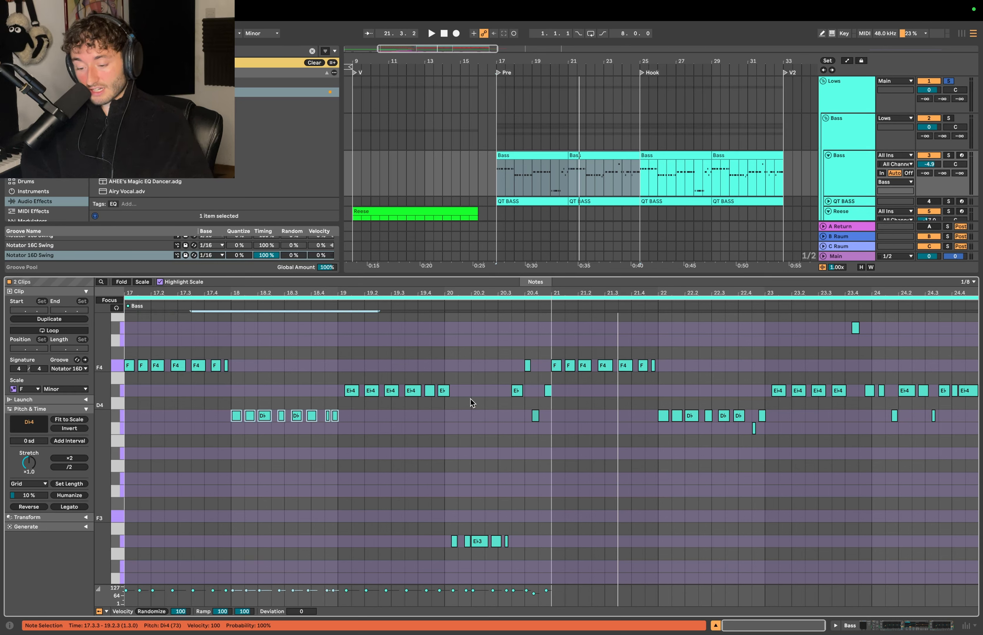
pyautogui.moveTo(471, 399); pyautogui.dragTo(364, 395)
pyautogui.moveTo(527, 533); pyautogui.dragTo(419, 549)
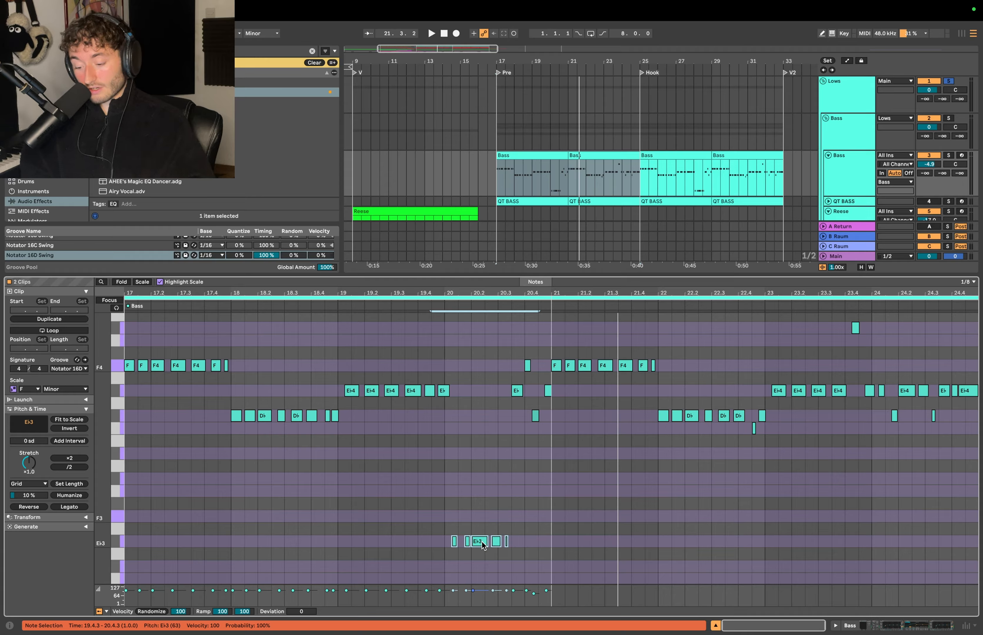
pyautogui.moveTo(503, 428); pyautogui.dragTo(532, 356)
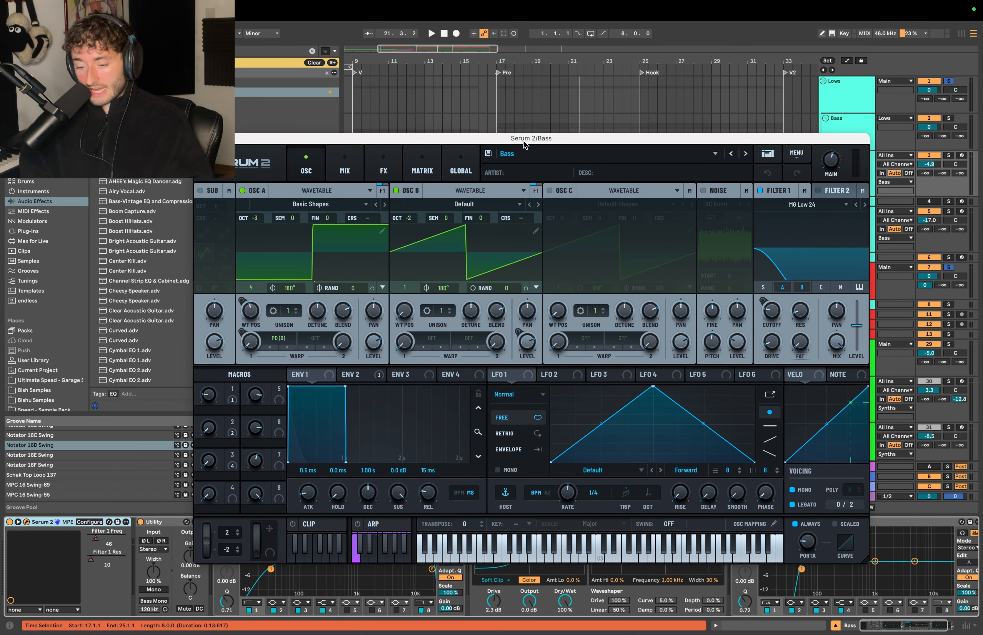
# Examine the Bass track's Serum 2 patch, checking oscillators A and B, the Filter 1 cutoff and the effects page.
pyautogui.moveTo(520, 139); pyautogui.dragTo(544, 156)
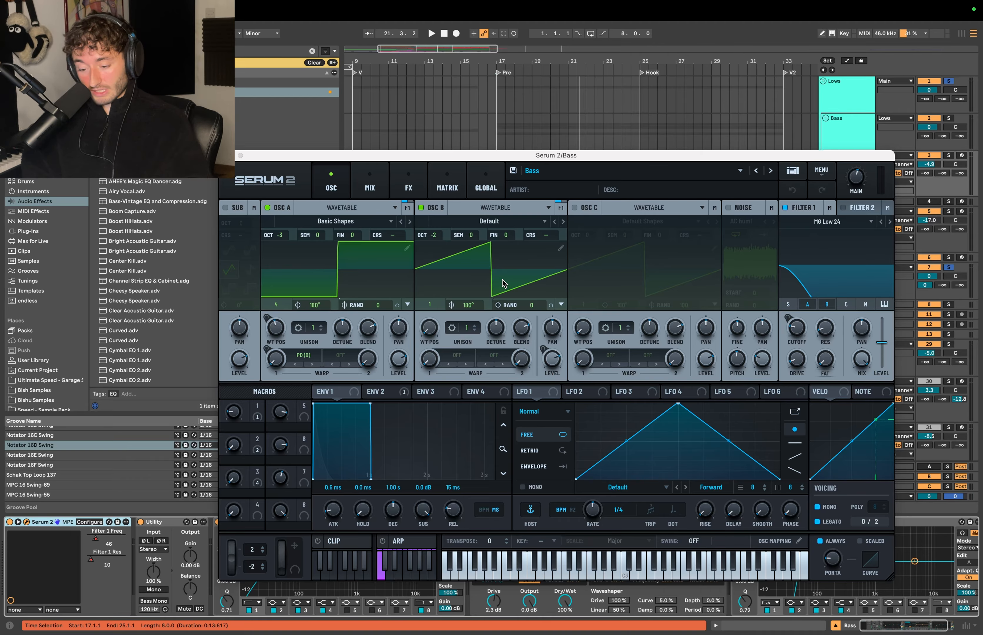
pyautogui.click(304, 356)
pyautogui.moveTo(309, 443)
pyautogui.click(396, 445)
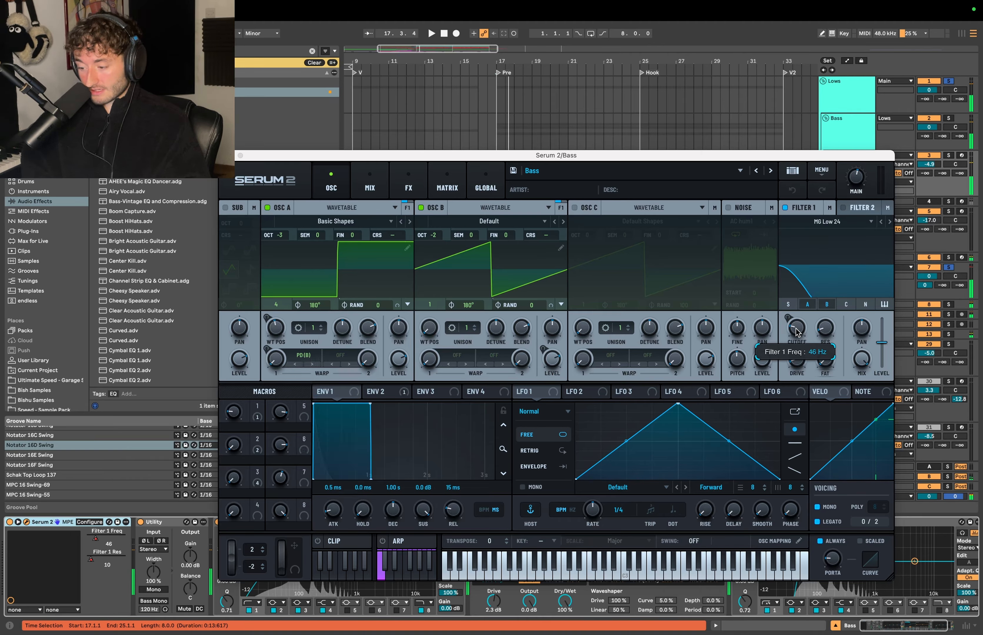
pyautogui.click(408, 187)
pyautogui.click(332, 188)
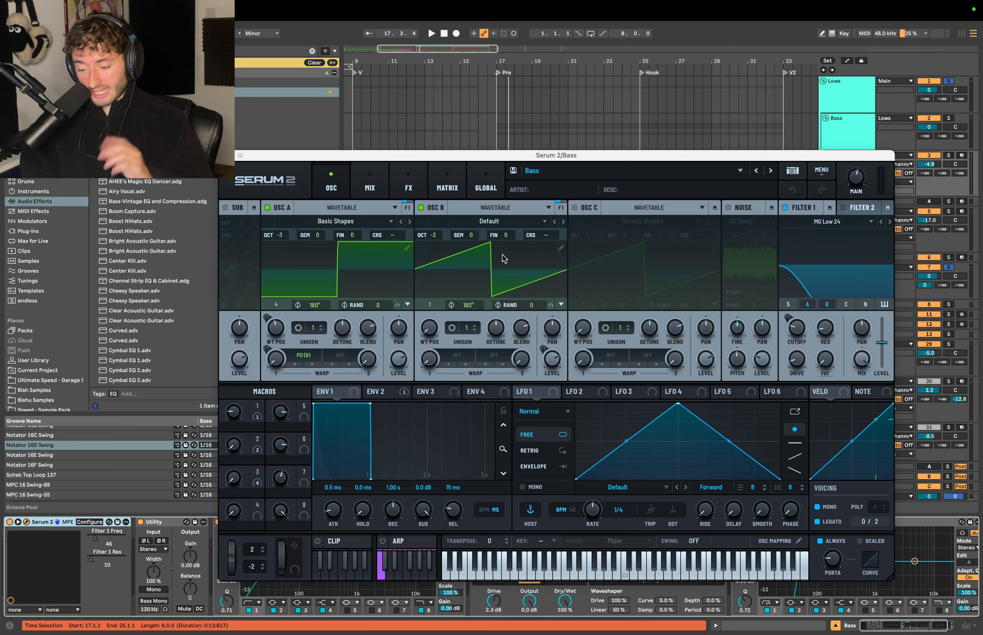
# Try oscillator A's wavetable position at 2, audition the bass with it, and restore the position to 4.
pyautogui.moveTo(276, 328); pyautogui.dragTo(278, 355)
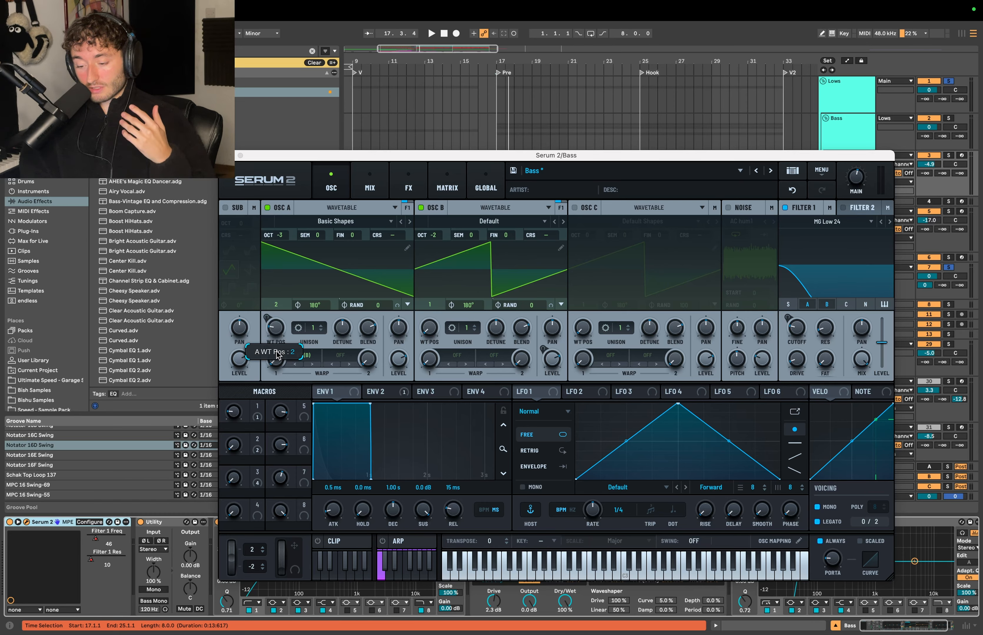
pyautogui.rightClick(277, 356)
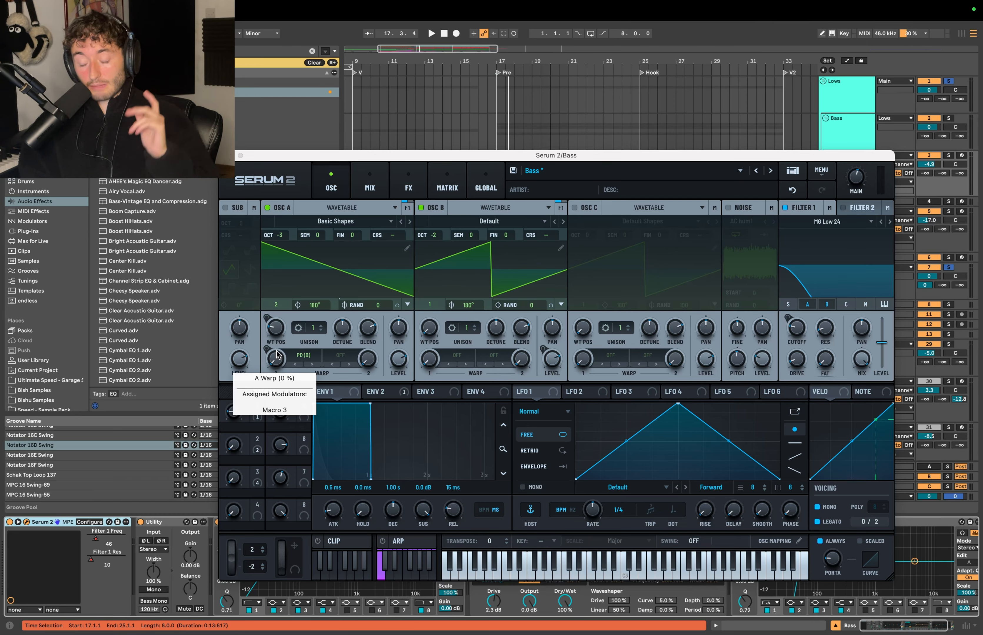
pyautogui.press('space')
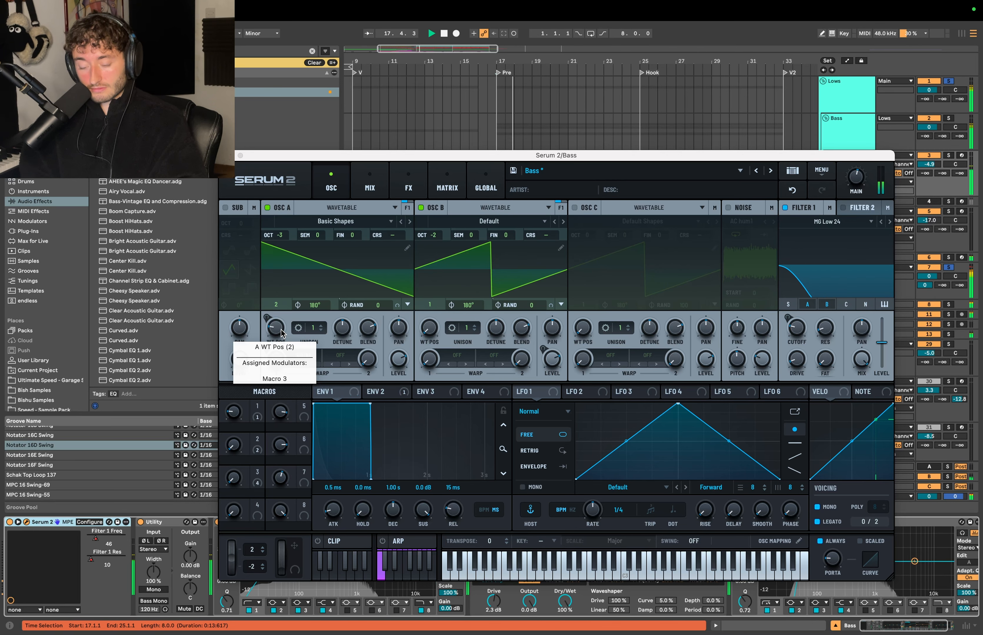
pyautogui.press('space')
pyautogui.moveTo(281, 333); pyautogui.dragTo(279, 304)
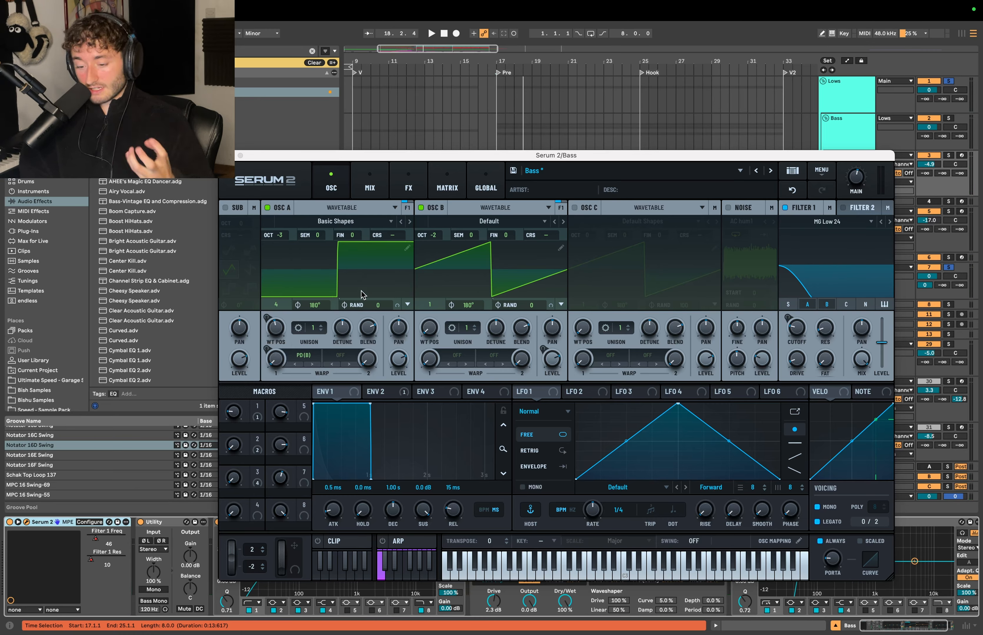
# Play the bassline with oscillator A's square wave and close the Serum 2 window.
pyautogui.press('space')
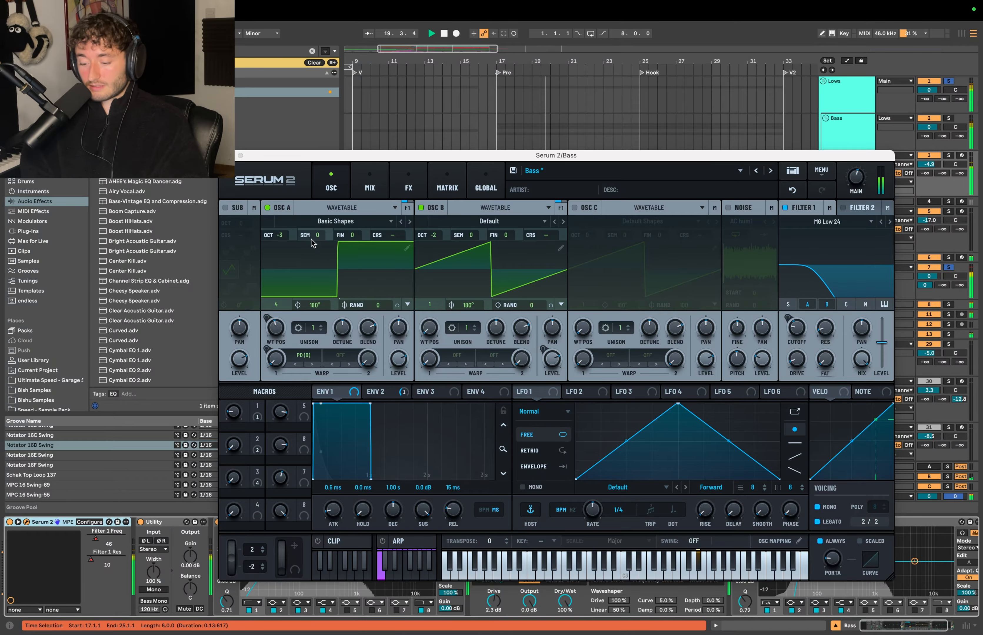
pyautogui.press('space')
pyautogui.click(226, 155)
# Open the first two Bass clips together in the note editor and check their groove assignment.
pyautogui.click(603, 157)
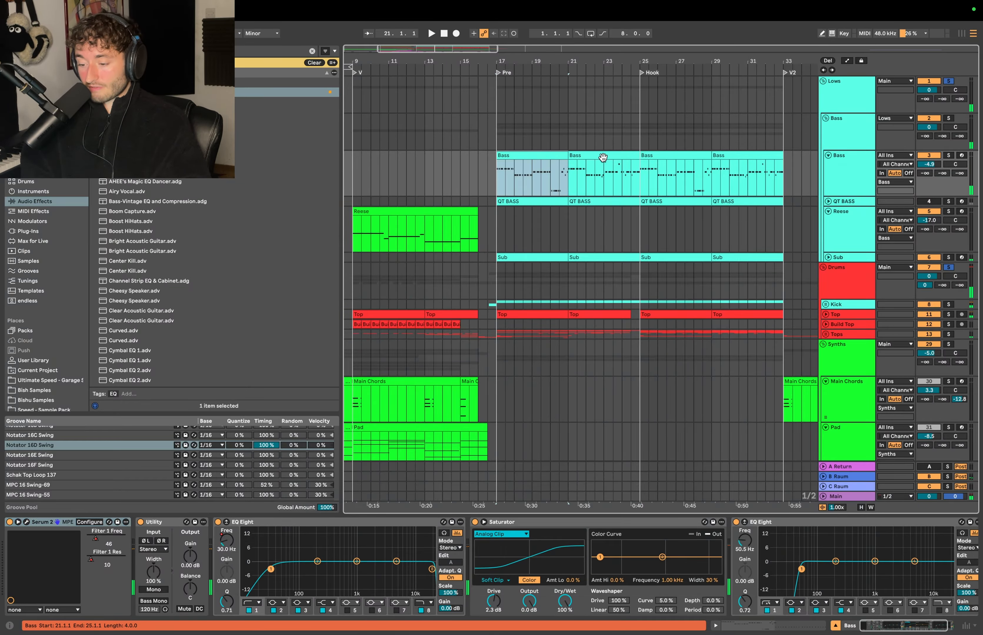
pyautogui.keyDown('shift'); pyautogui.doubleClick(603, 157); pyautogui.keyUp('shift')
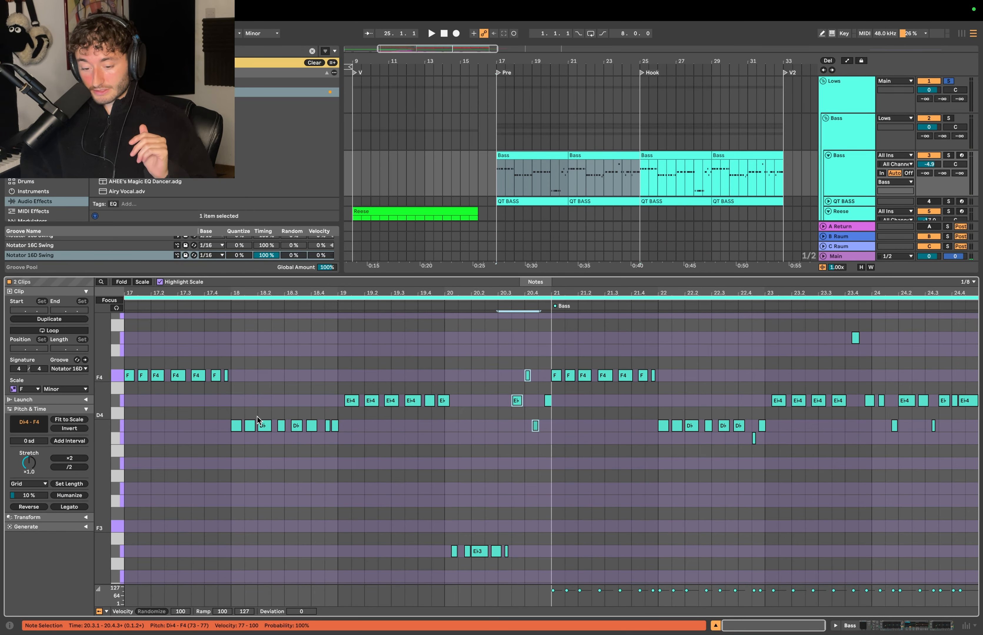
pyautogui.click(258, 418)
pyautogui.click(84, 369)
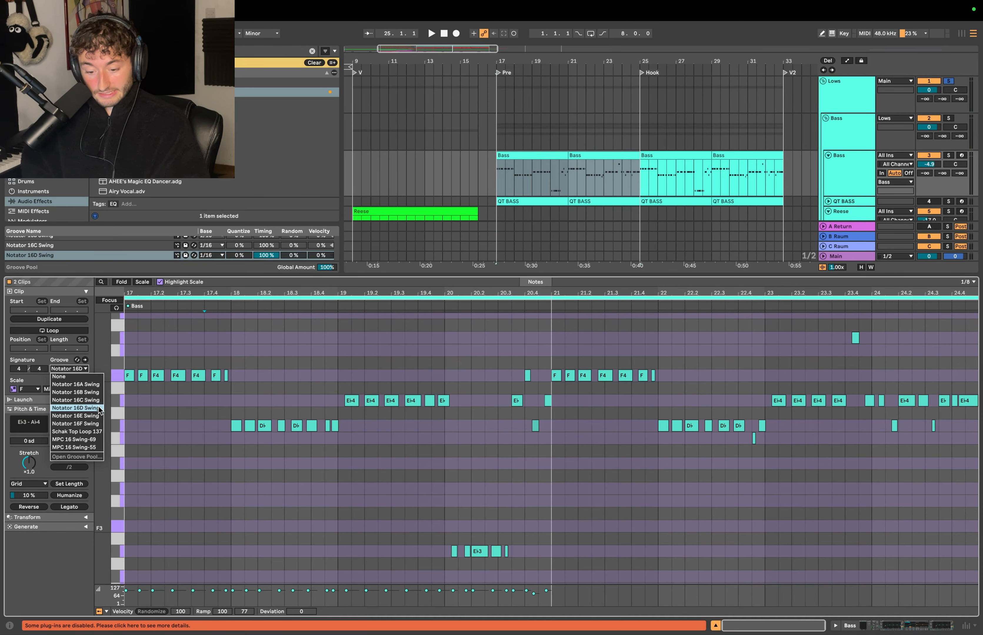
pyautogui.click(181, 414)
# Examine the timing of the opening F4 notes in the first Bass clip, highlighting them one by one.
pyautogui.scroll(5, 411, 433)
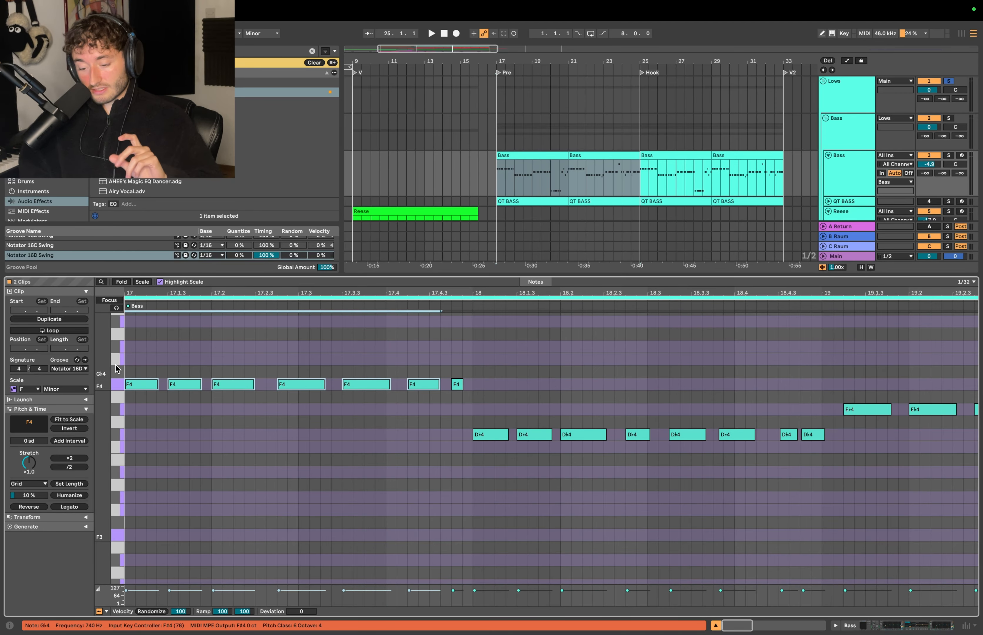
pyautogui.scroll(-3, 297, 430)
pyautogui.click(179, 387)
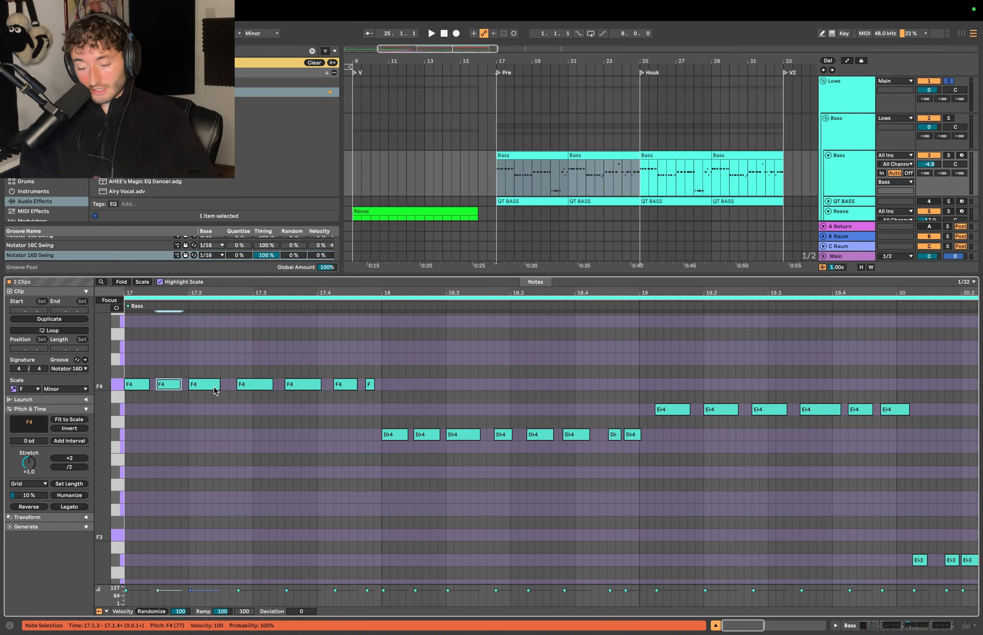
pyautogui.click(239, 385)
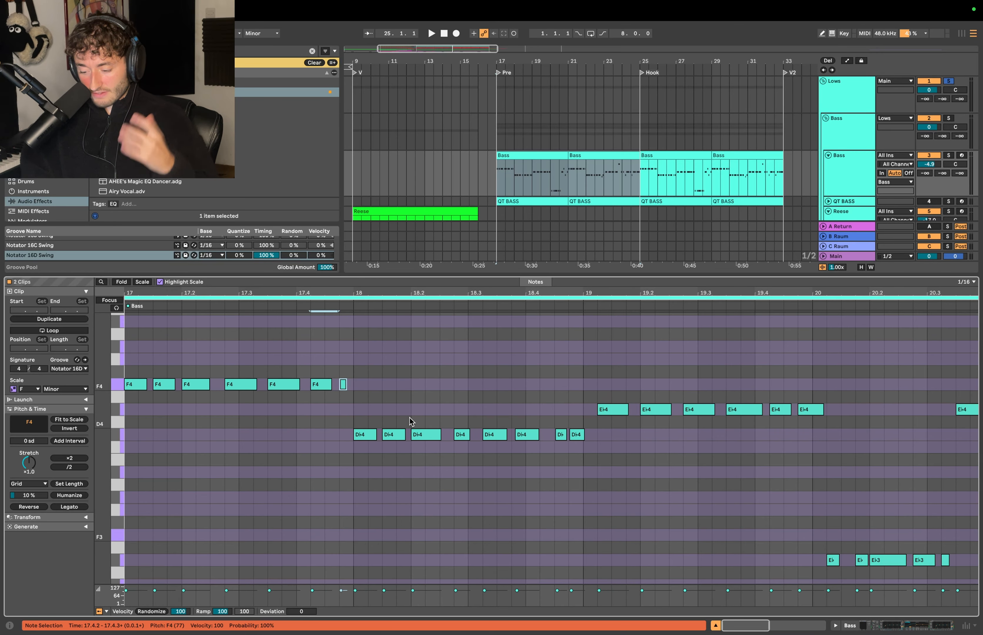
# Highlight the sixth Db4 note and the closing pair of Db4 notes before bar 19.
pyautogui.scroll(8, 504, 437)
pyautogui.click(517, 437)
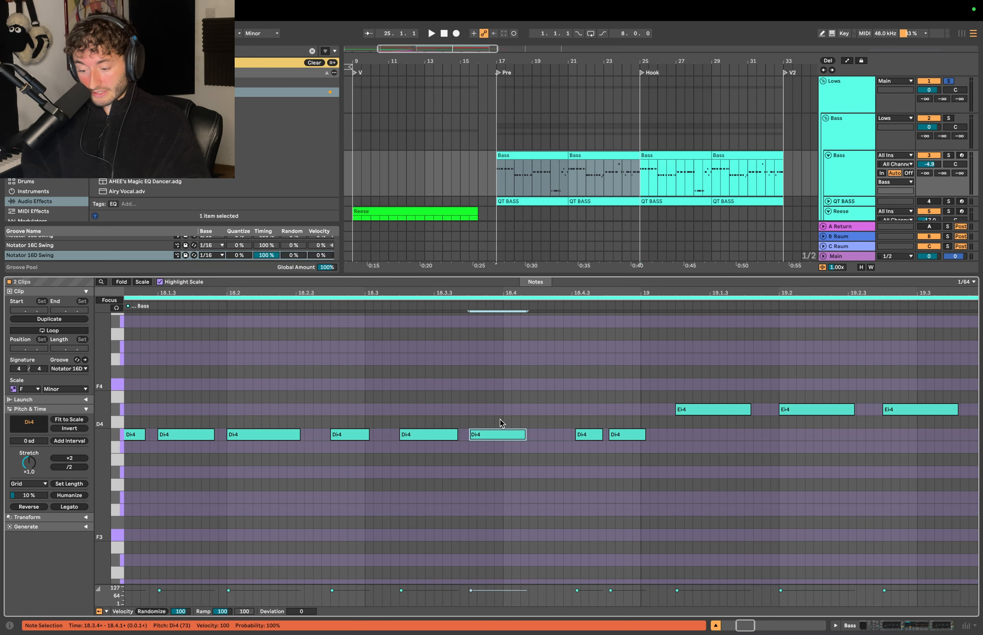
pyautogui.moveTo(573, 460); pyautogui.dragTo(638, 431)
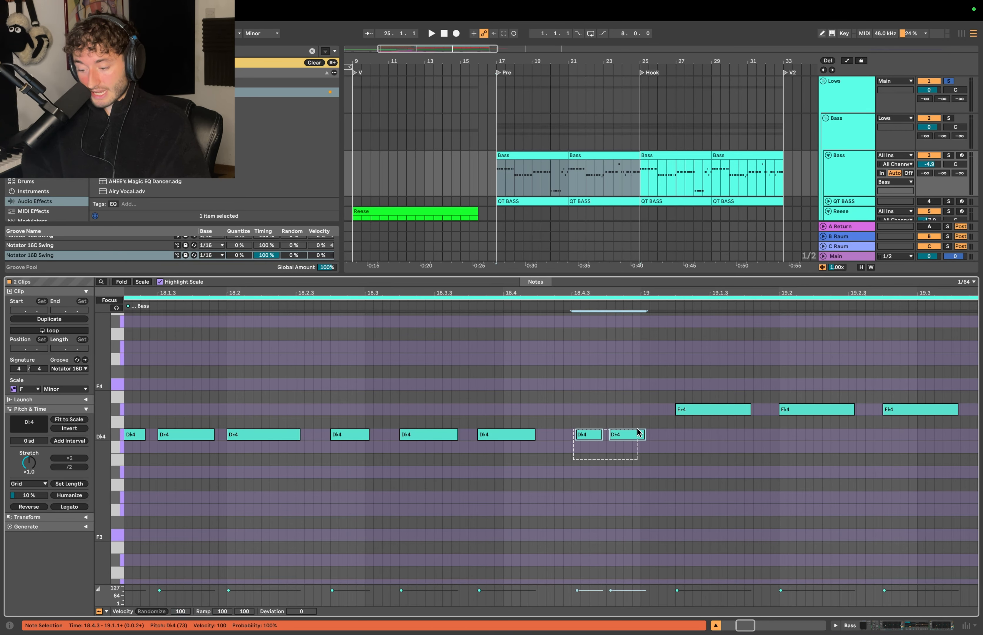
pyautogui.scroll(-2, 638, 431)
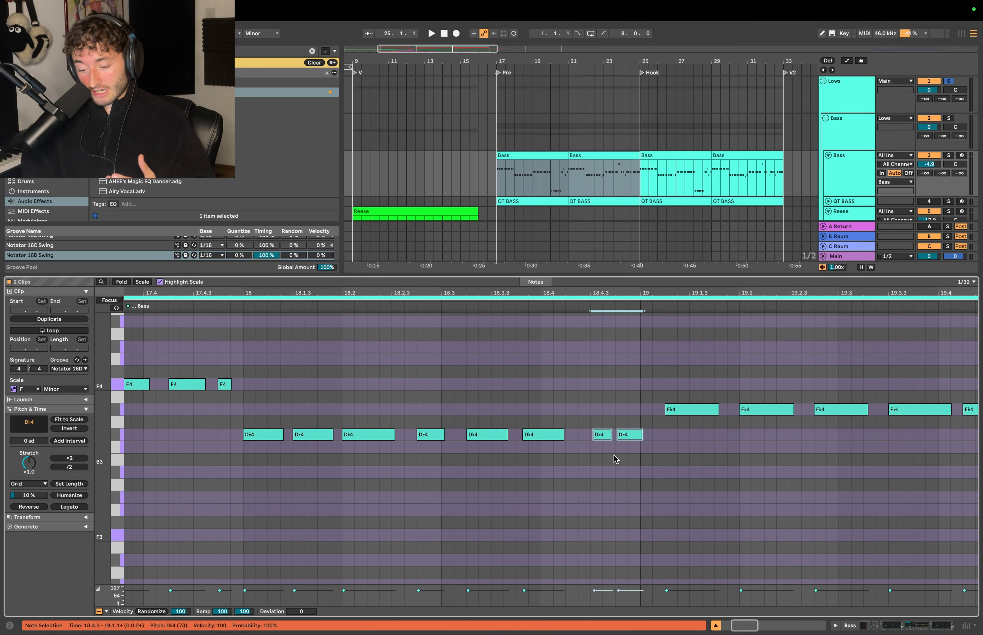
pyautogui.scroll(-3, 582, 463)
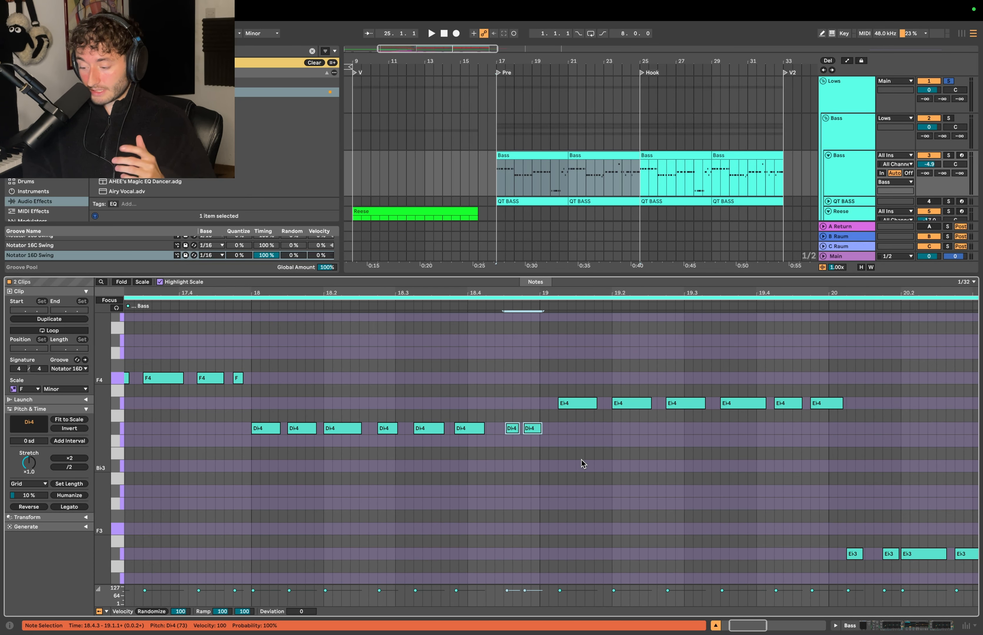
pyautogui.scroll(-2, 583, 463)
# Unfold the QT BASS track, open its first clip's notes and audition the bassline without groove.
pyautogui.click(547, 154)
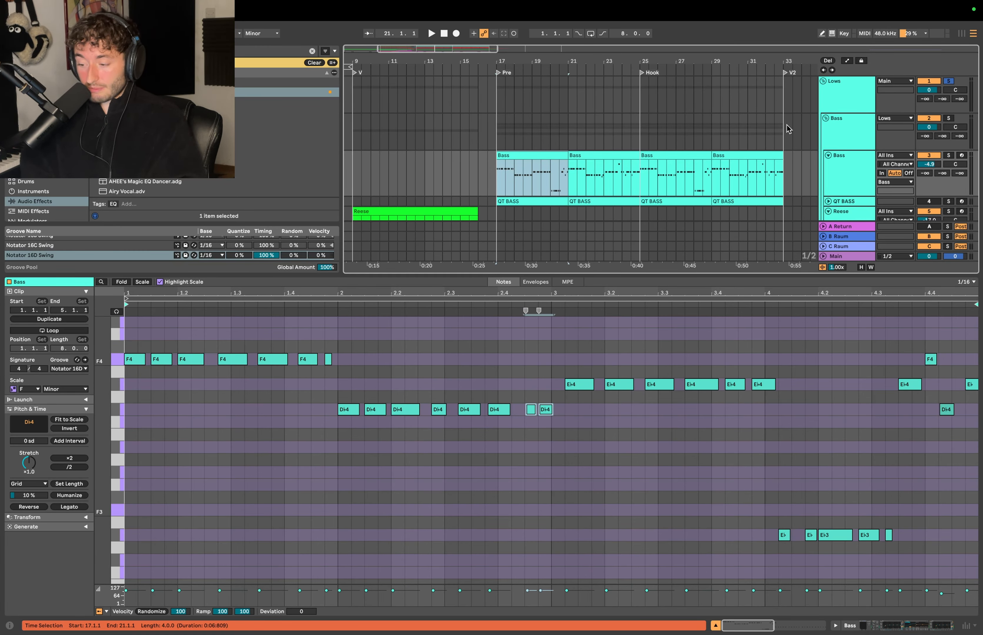
pyautogui.click(533, 201)
pyautogui.doubleClick(841, 202)
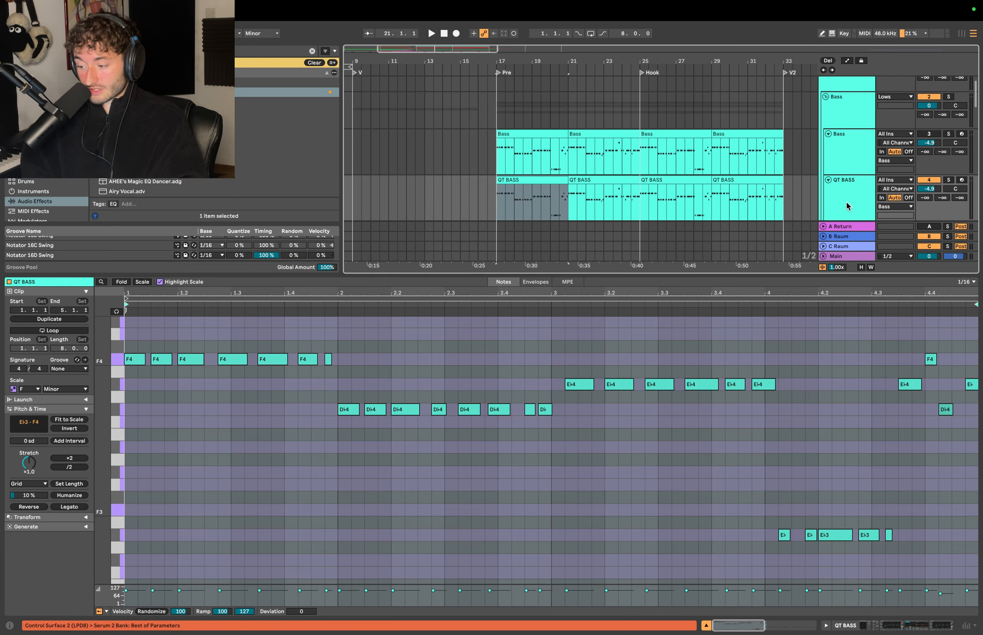
pyautogui.click(541, 181)
pyautogui.click(554, 433)
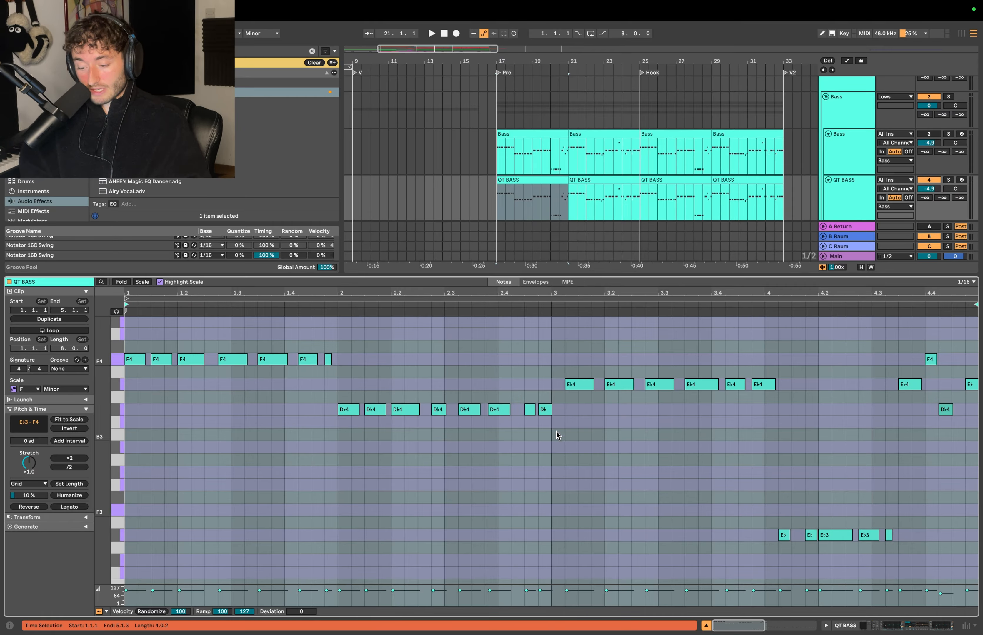
pyautogui.press('space')
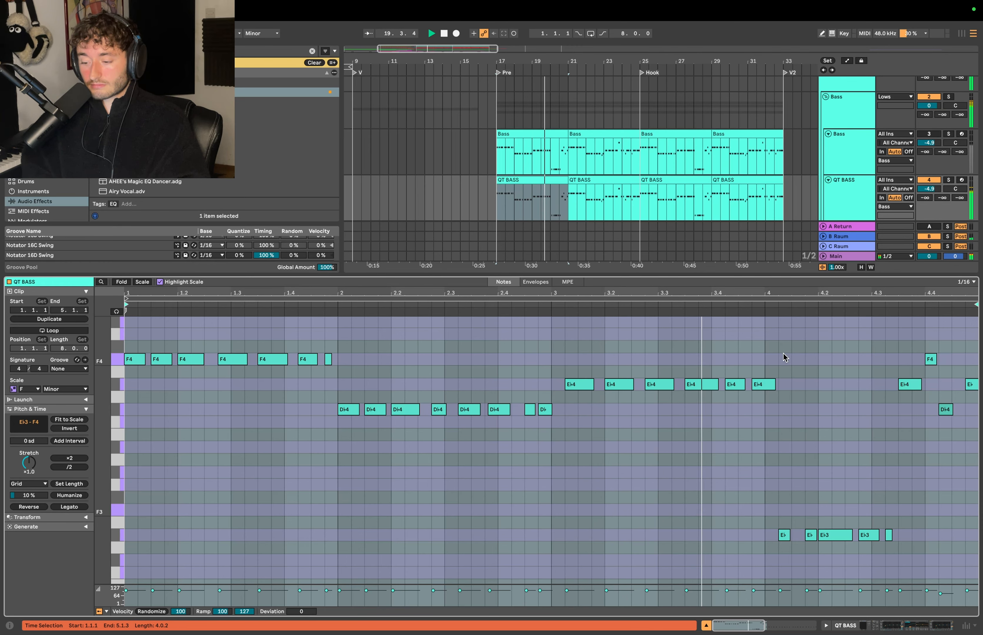
# Go back to the grooved first Bass clip for comparison and highlight its last two Db4 notes.
pyautogui.scroll(-3, 784, 358)
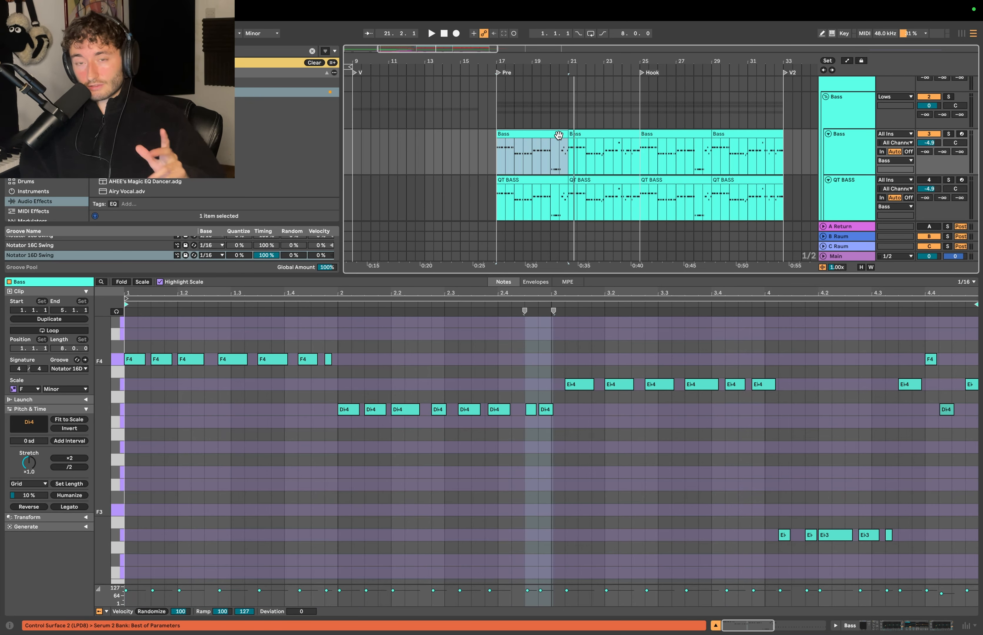
pyautogui.press('space')
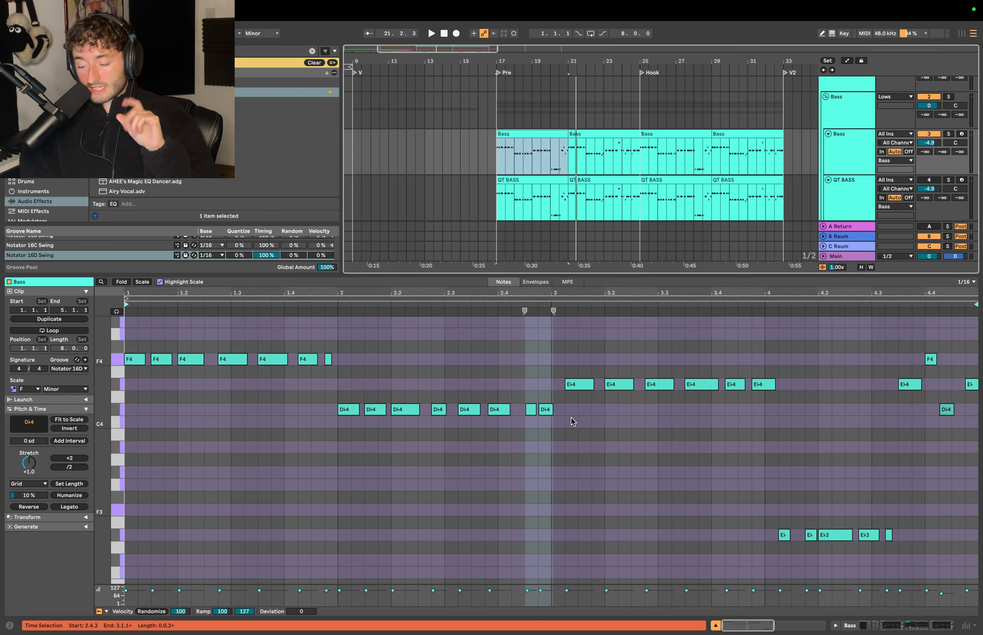
pyautogui.moveTo(528, 427); pyautogui.dragTo(556, 409)
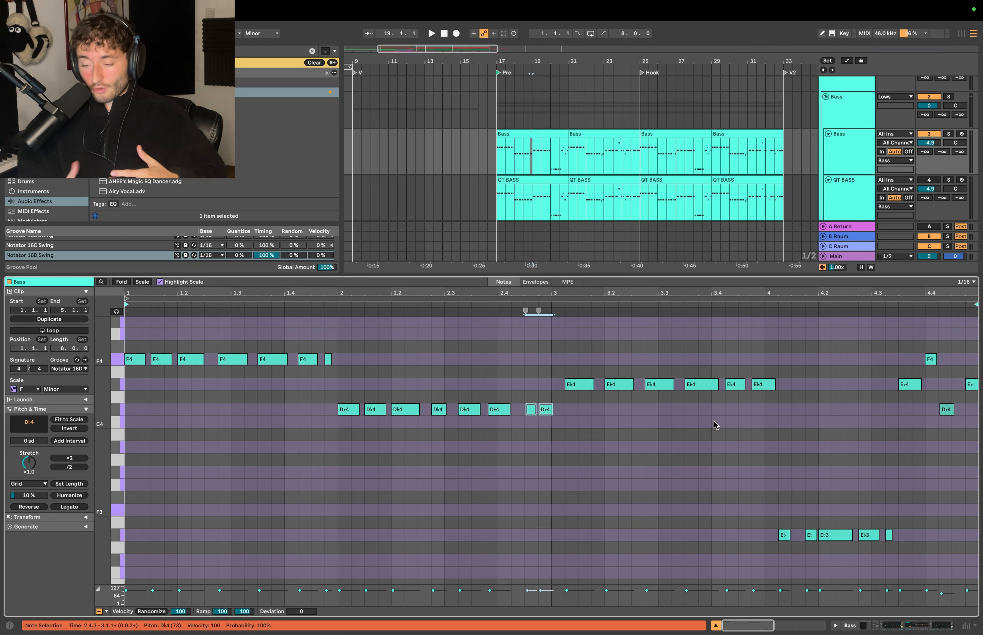
pyautogui.press('-')
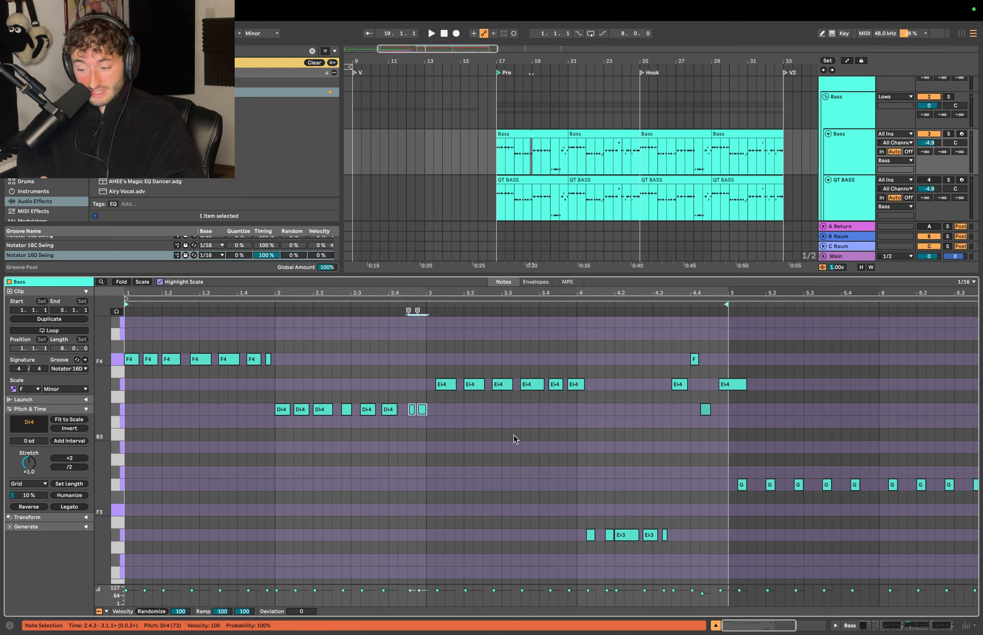
# Close the note editor with the first Bass clip selected and unfold the Kick group and its Kick track.
pyautogui.hotkey('shift', 'Tab')
pyautogui.click(539, 136)
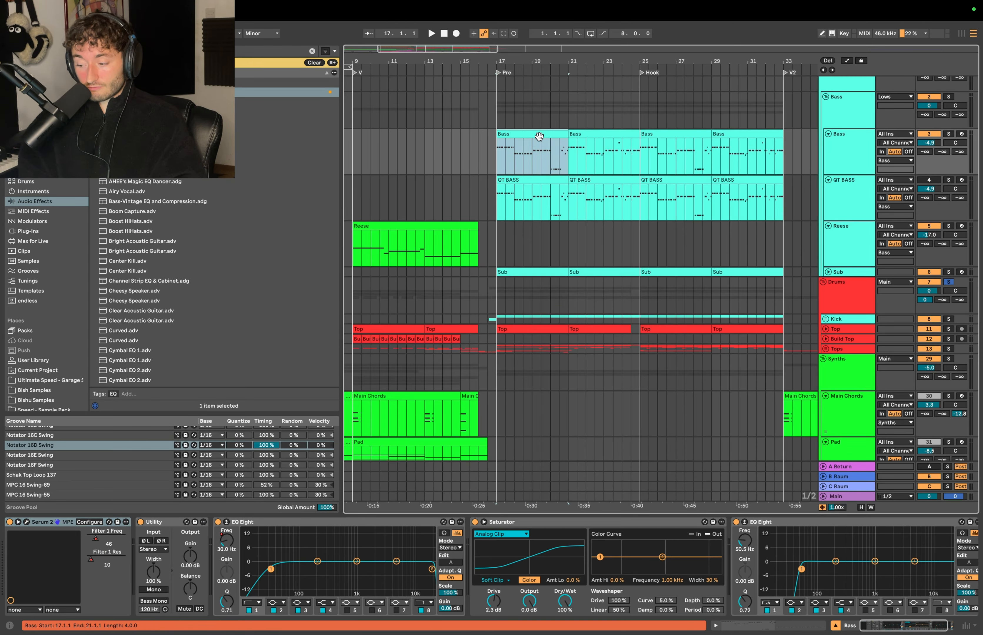
pyautogui.click(826, 319)
pyautogui.click(854, 318)
pyautogui.click(489, 123)
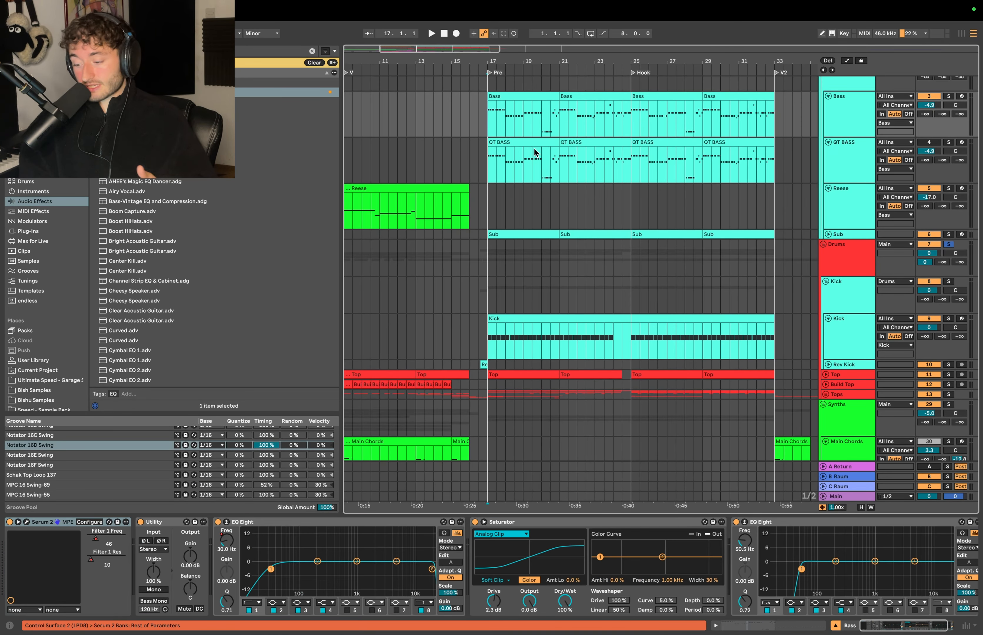
# Examine the Kick clip's note pattern and the SG Kicks 24 sample in the Speed Garage Kicks rack.
pyautogui.doubleClick(567, 318)
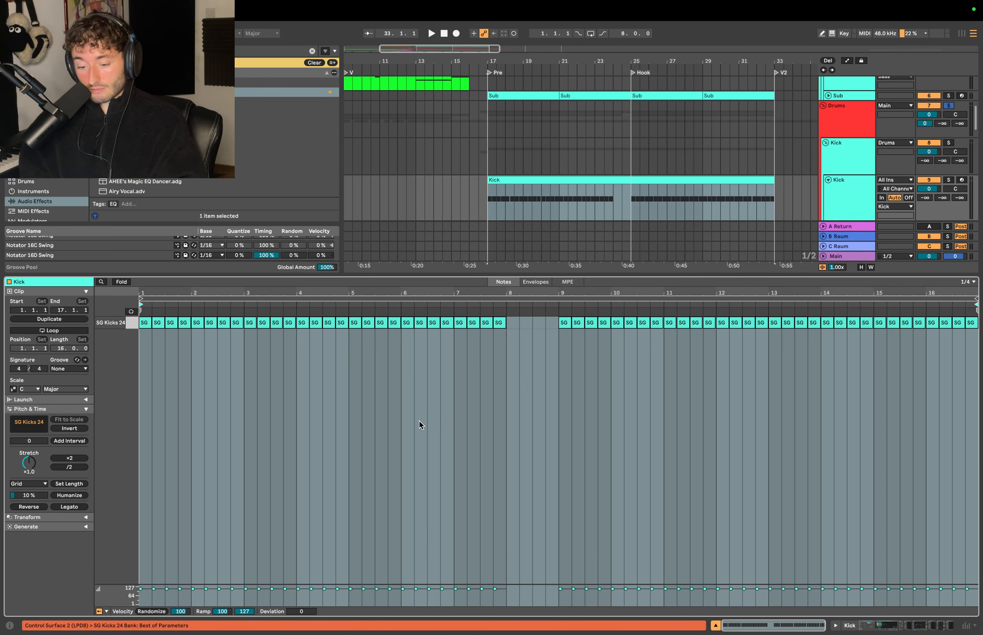
pyautogui.click(419, 426)
pyautogui.hotkey('shift', 'Tab')
pyautogui.click(36, 599)
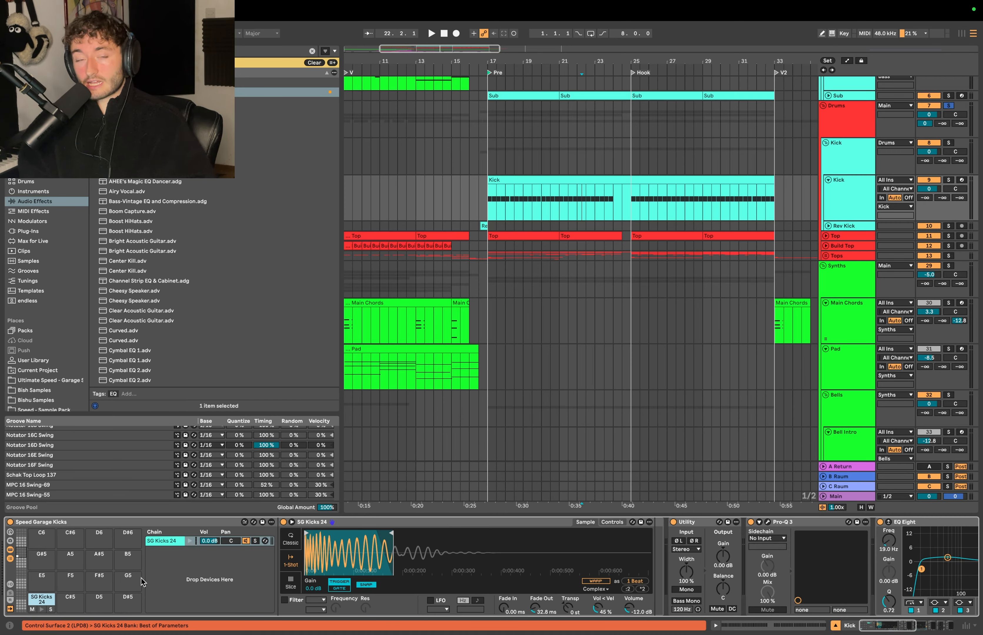
pyautogui.click(536, 181)
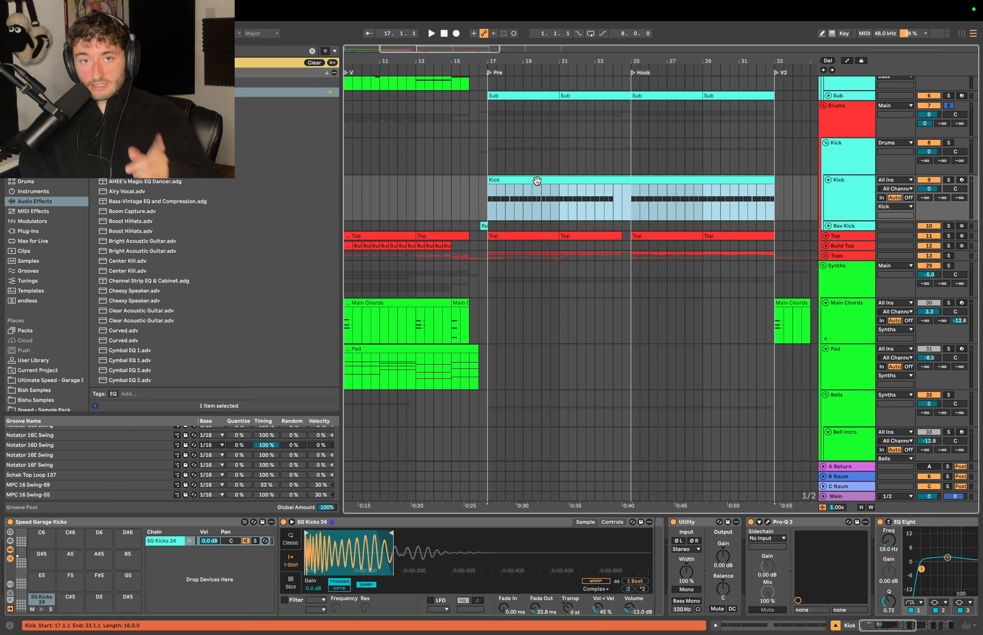
# Play the arrangement from the Pre marker at bar 17 while looking through the drum, synth, bell and vocal tracks.
pyautogui.click(860, 116)
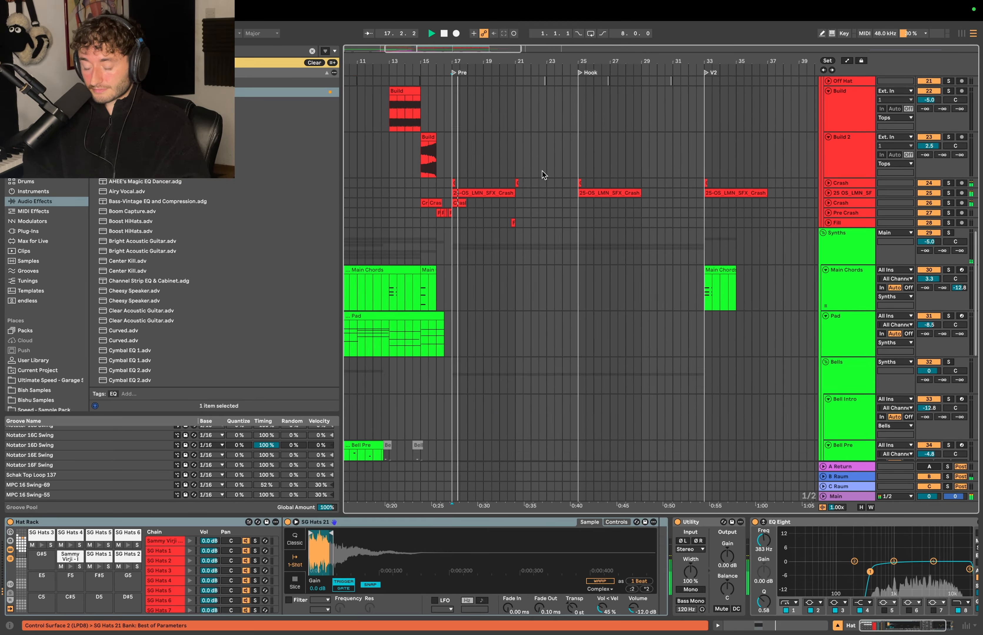
pyautogui.scroll(-3, 543, 174)
pyautogui.scroll(4, 543, 175)
pyautogui.scroll(-5, 542, 172)
pyautogui.scroll(-4, 542, 171)
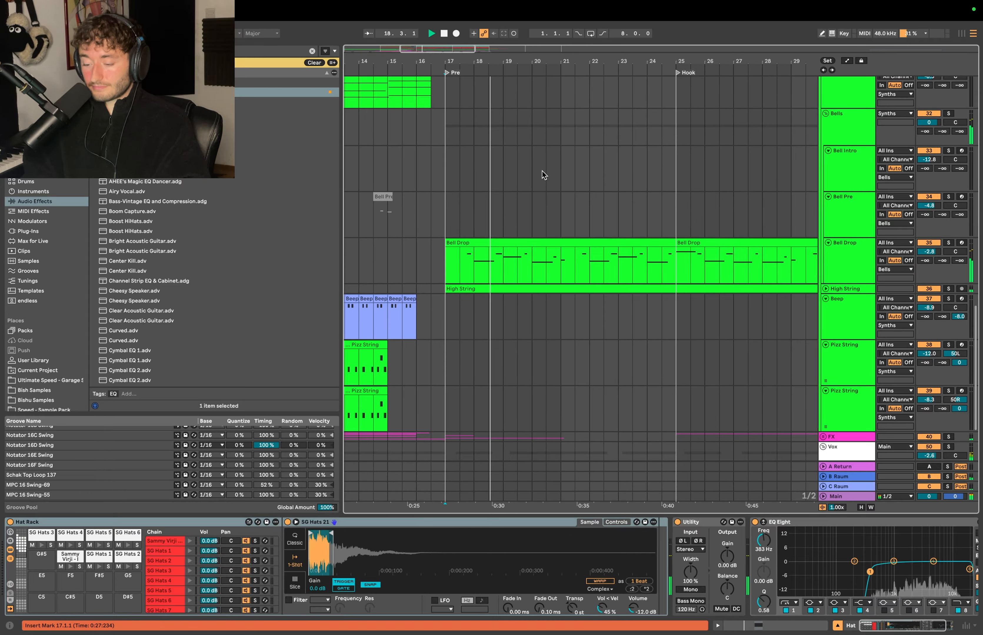
pyautogui.scroll(-1, 566, 219)
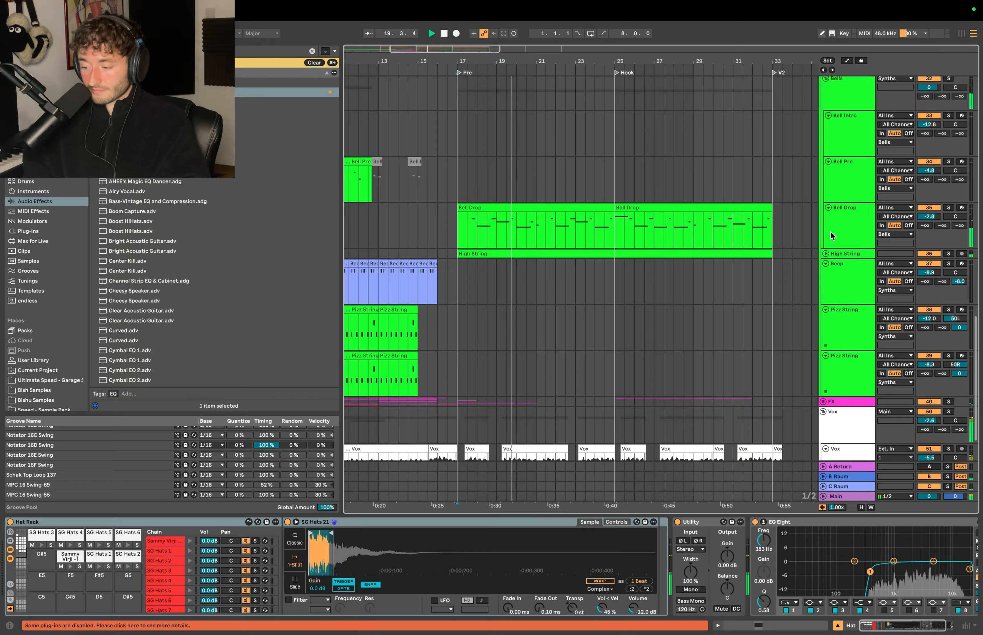
# Highlight both Bell Drop clips, stop playback and select the first Bell Drop clip on its own.
pyautogui.click(842, 213)
pyautogui.click(514, 207)
pyautogui.keyDown('shift'); pyautogui.click(657, 209); pyautogui.keyUp('shift')
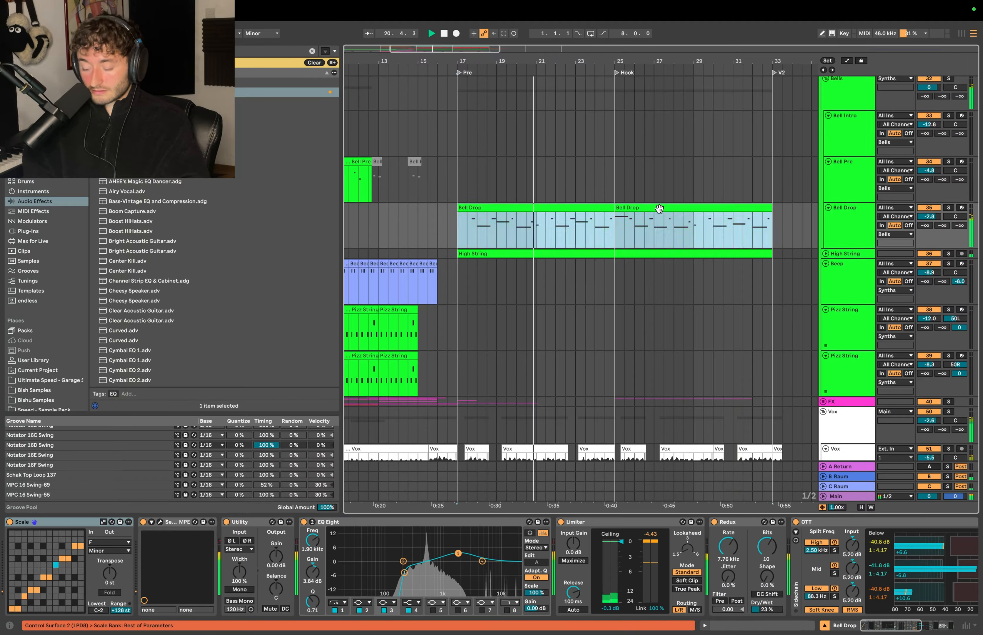
pyautogui.press('space')
pyautogui.click(582, 207)
pyautogui.scroll(1, 583, 207)
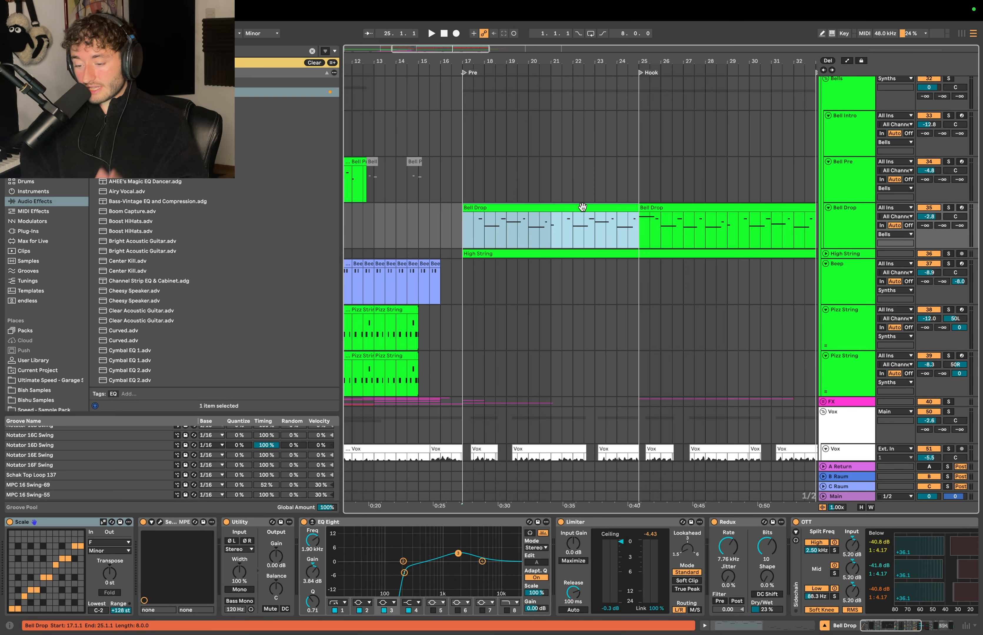
# Highlight the Bell Intro clip, the first Bass clip, and the intro's Main Chords and Pad clips.
pyautogui.scroll(-4, 582, 208)
pyautogui.scroll(1, 582, 208)
pyautogui.scroll(1, 582, 206)
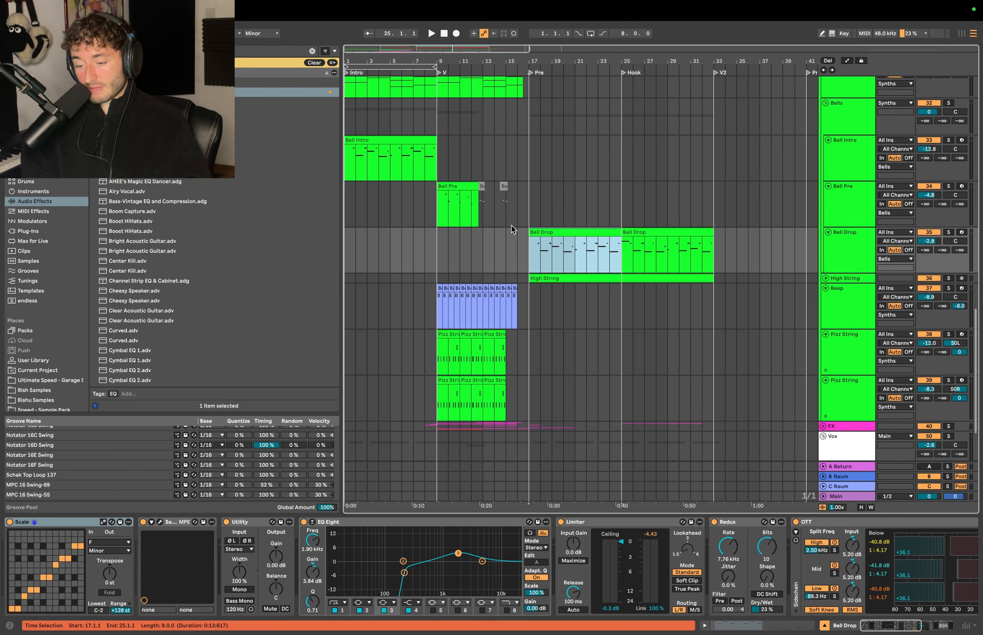
pyautogui.click(384, 139)
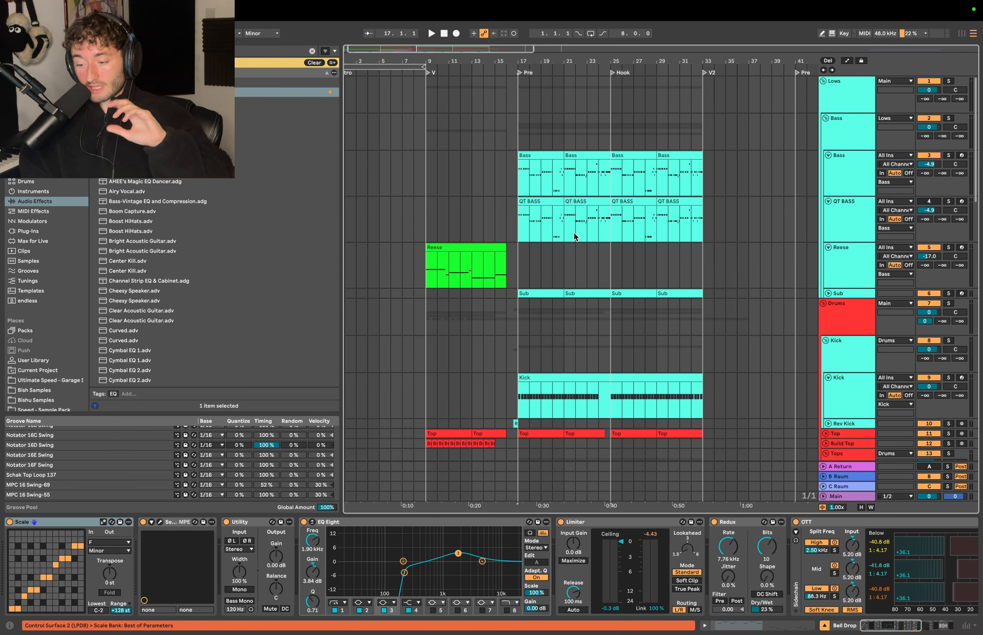
pyautogui.click(545, 157)
pyautogui.scroll(-20, 545, 157)
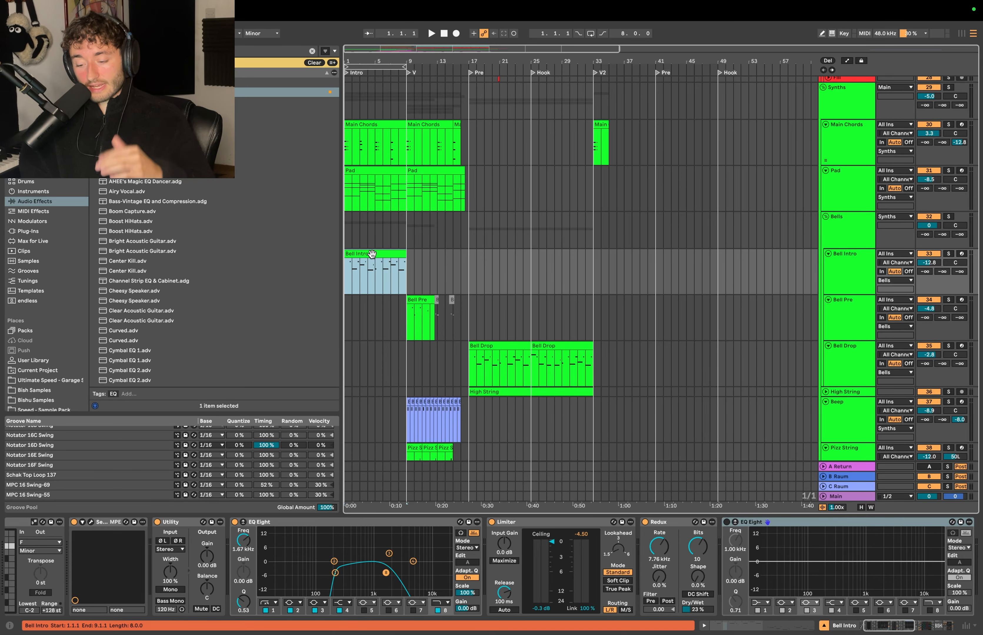
pyautogui.click(372, 125)
pyautogui.keyDown('shift'); pyautogui.click(369, 170); pyautogui.keyUp('shift')
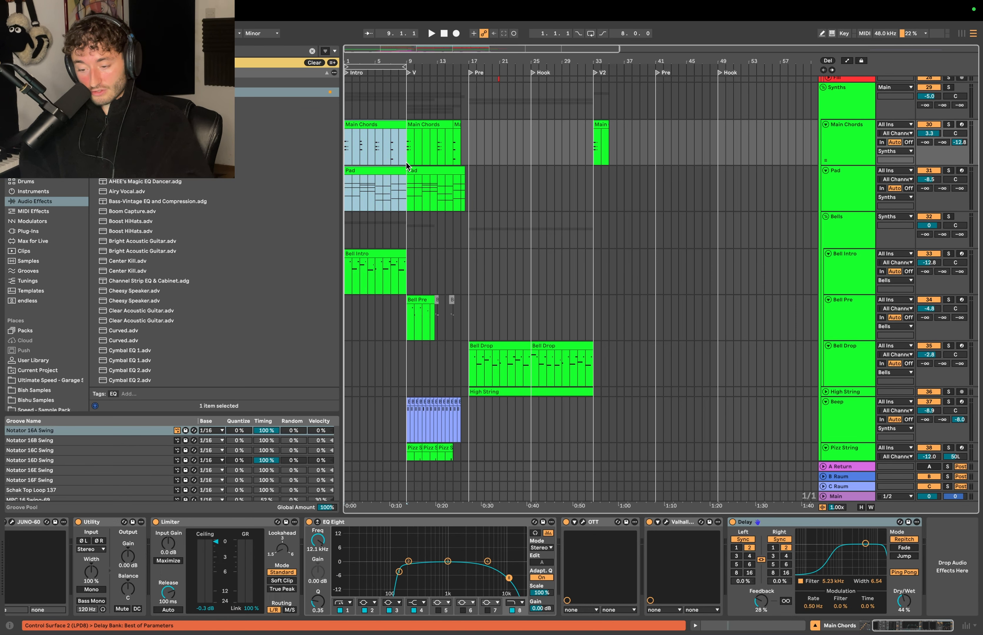
# Try a copy of the Bell Intro clip on the Bell Drop track at bar 17, and undo it.
pyautogui.click(360, 254)
pyautogui.moveTo(360, 254); pyautogui.dragTo(487, 363)
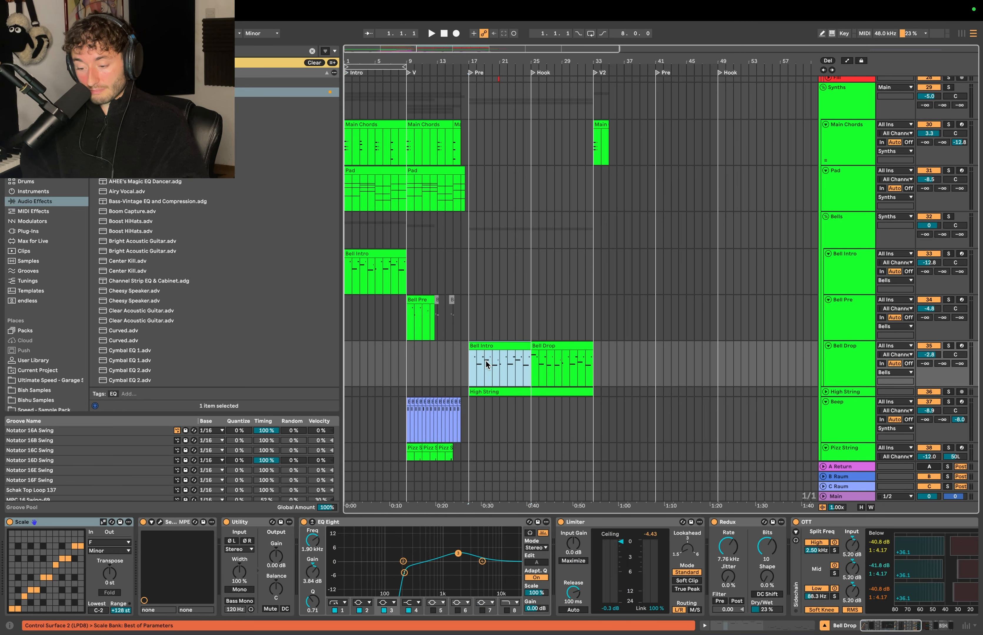
pyautogui.press('super+z')
pyautogui.click(470, 362)
pyautogui.scroll(5, 470, 363)
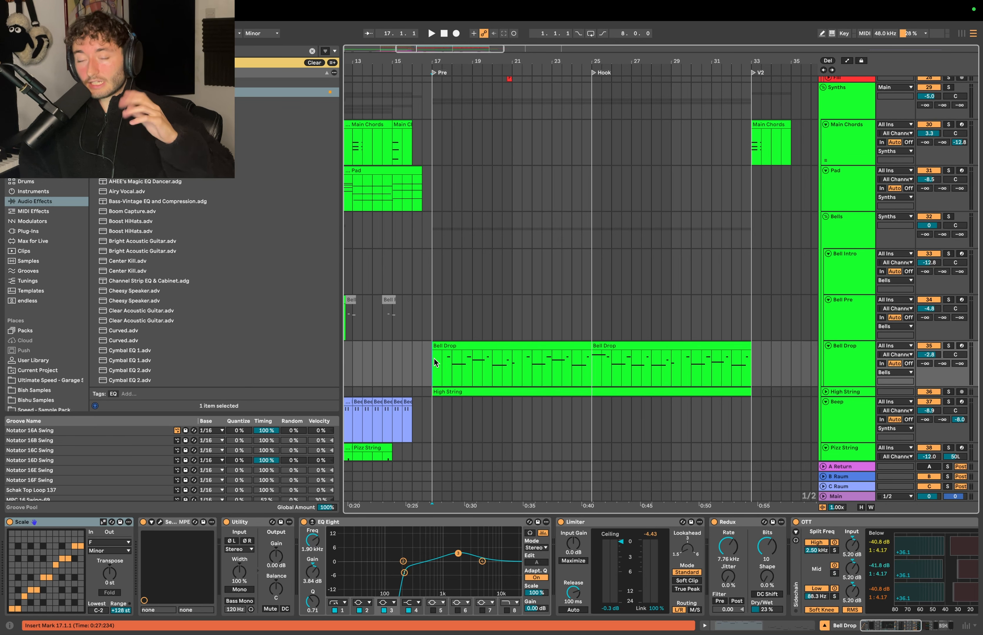
pyautogui.scroll(-3, 434, 357)
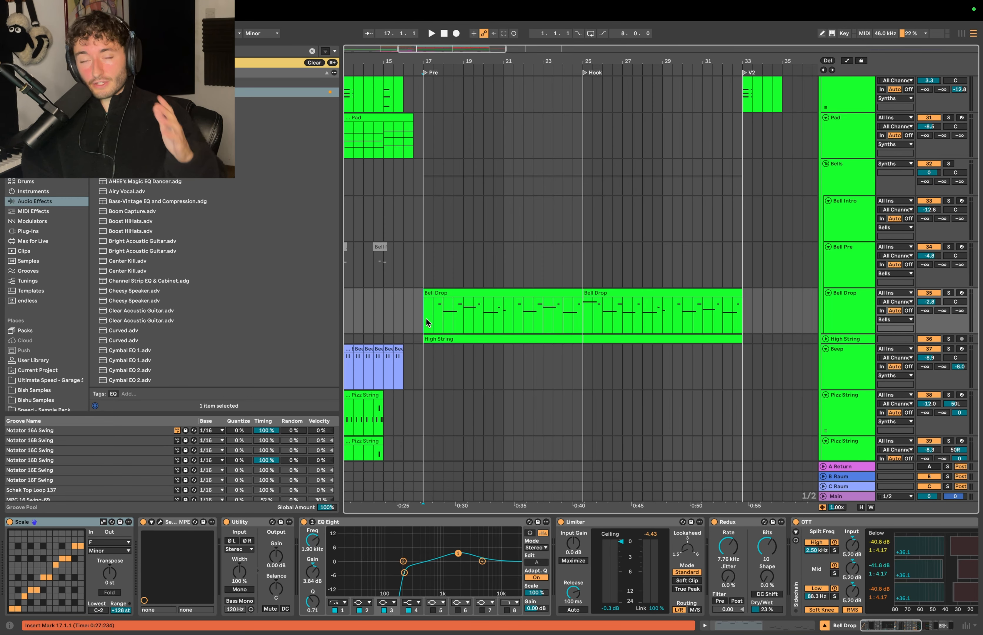
# Play the first Bell Drop clip from bar 17 and stop after a couple of bars.
pyautogui.click(426, 320)
pyautogui.press('space')
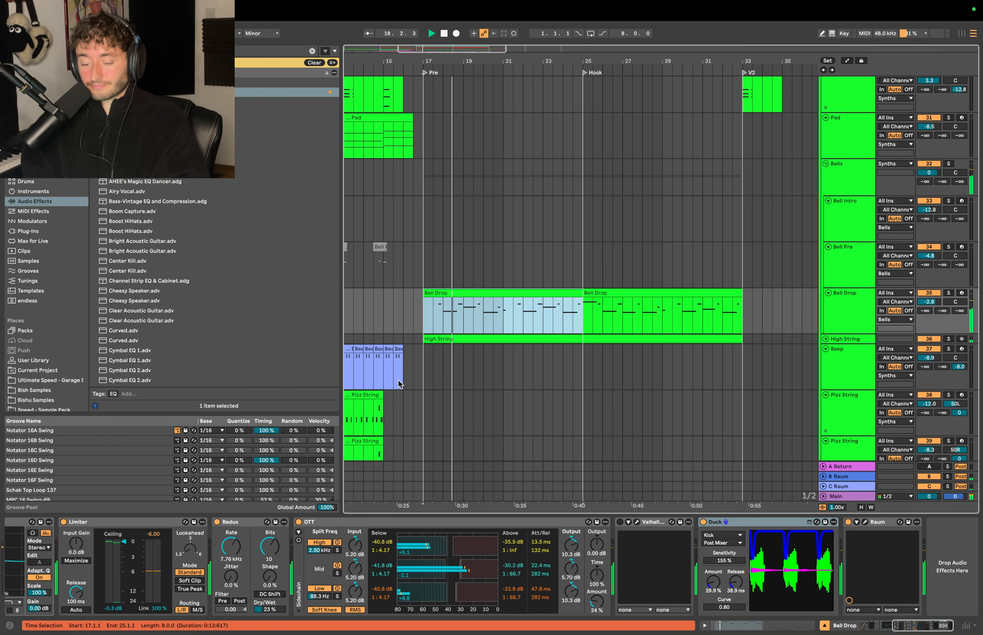
pyautogui.press('space')
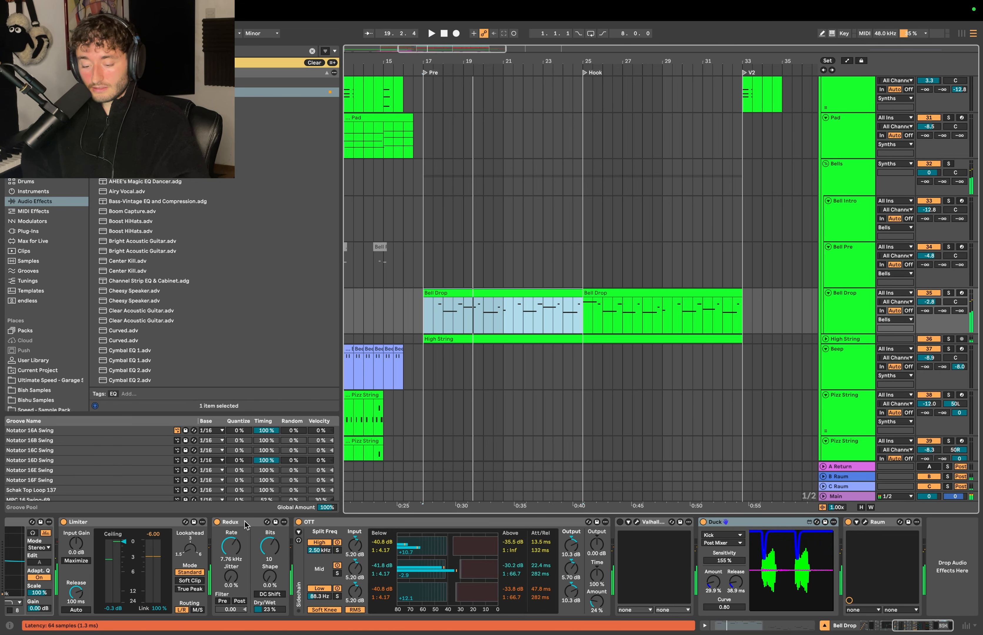
# Highlight the Redux and OTT devices in turn in the Bell Drop track's effect chain.
pyautogui.click(250, 523)
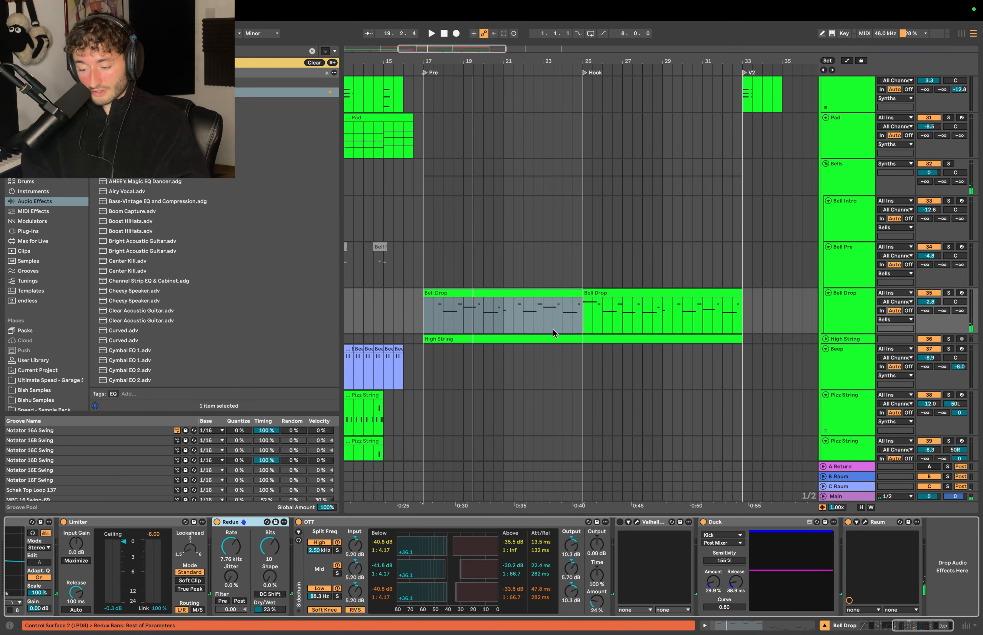
pyautogui.click(437, 312)
pyautogui.click(443, 526)
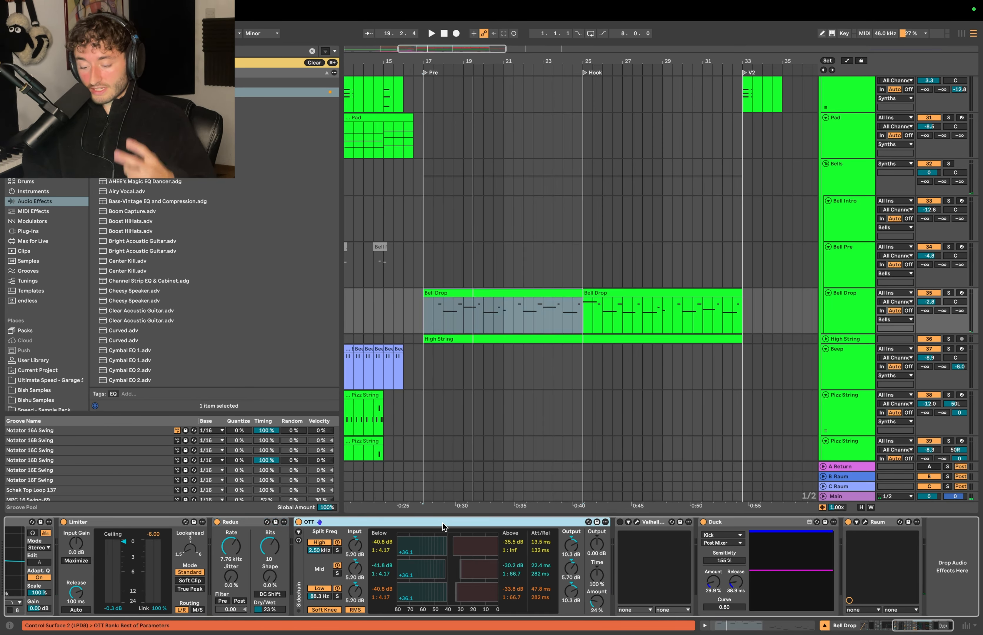
pyautogui.click(437, 317)
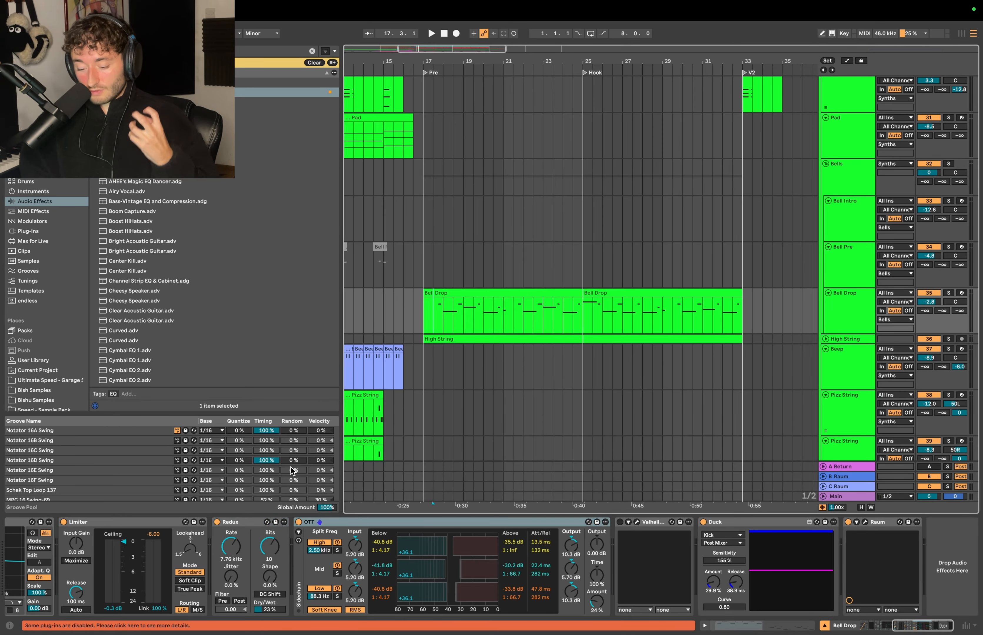
pyautogui.click(239, 522)
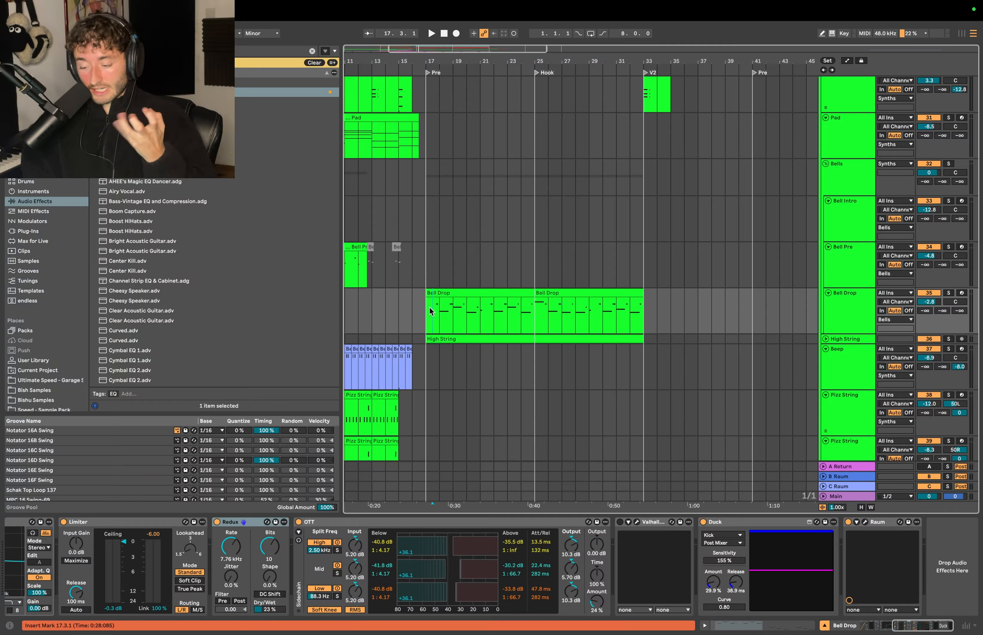
pyautogui.click(332, 523)
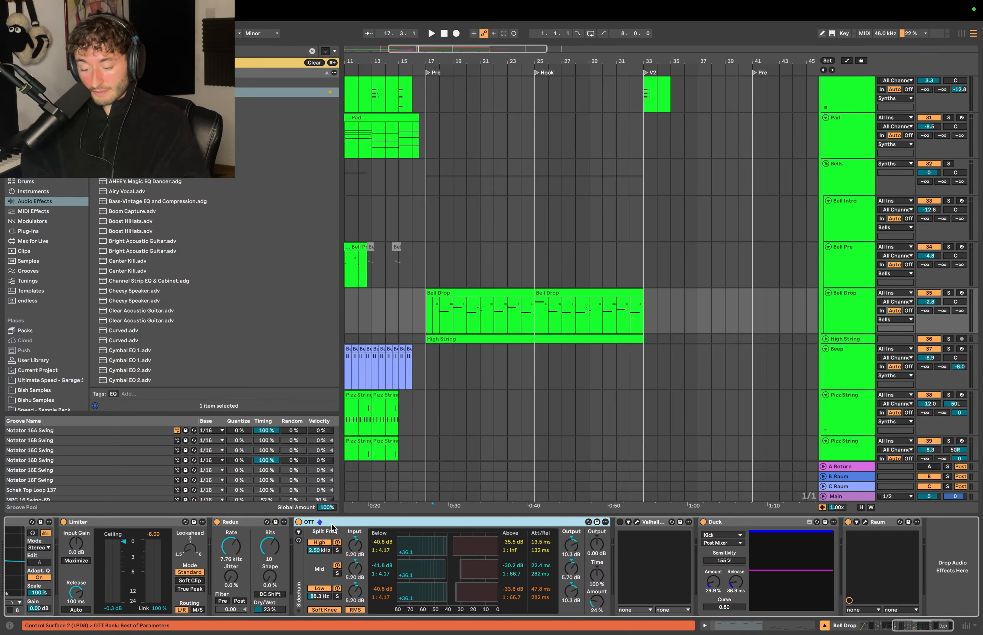
# Audition the Bell Drop from bar 17 with OTT and Redux bypassed, and switch both effects back on.
pyautogui.click(298, 522)
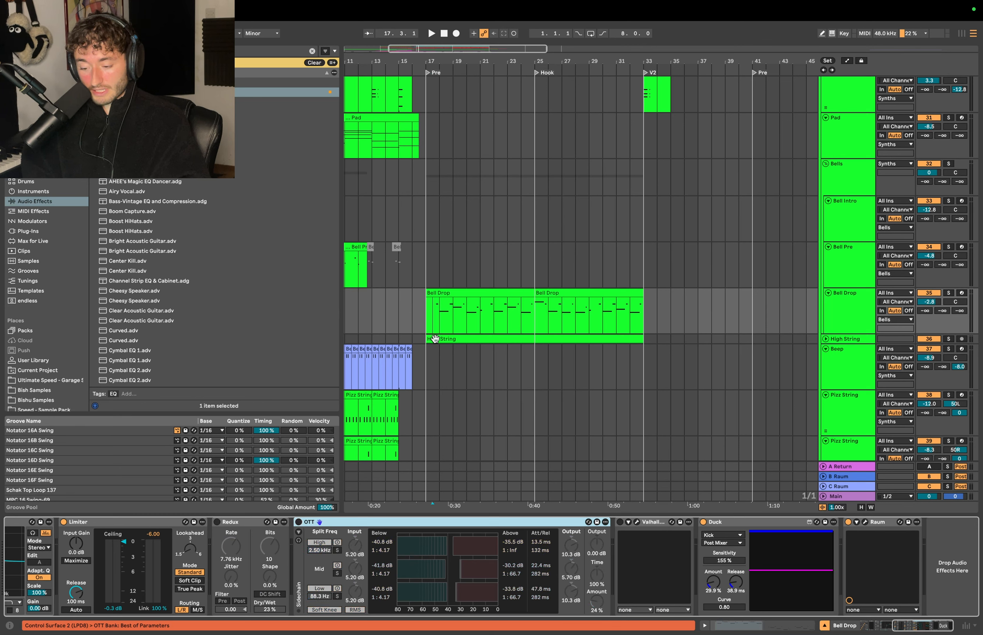
pyautogui.click(429, 296)
pyautogui.press('space')
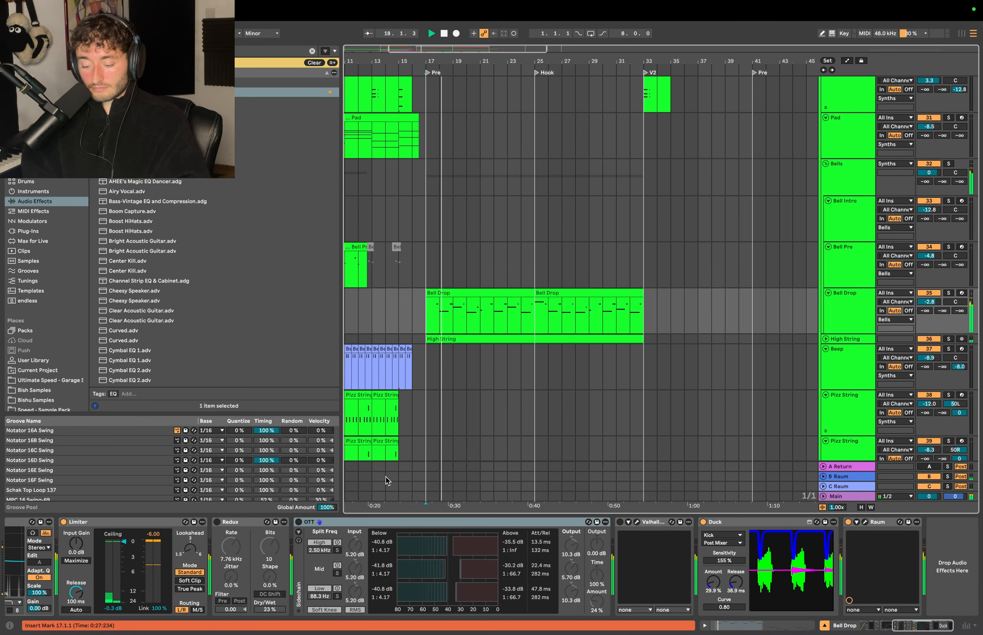
pyautogui.click(246, 522)
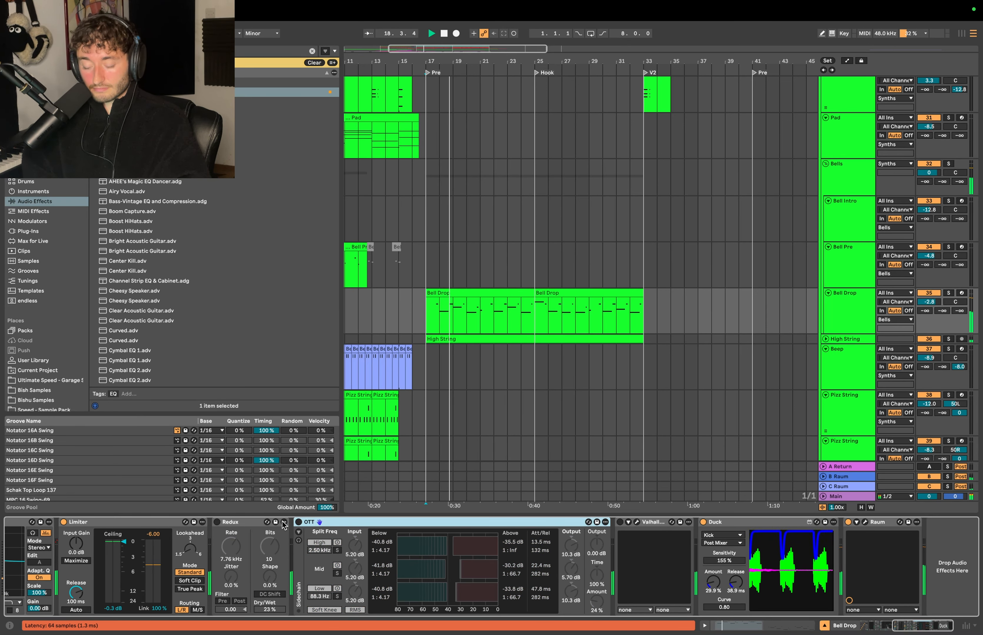
pyautogui.click(218, 521)
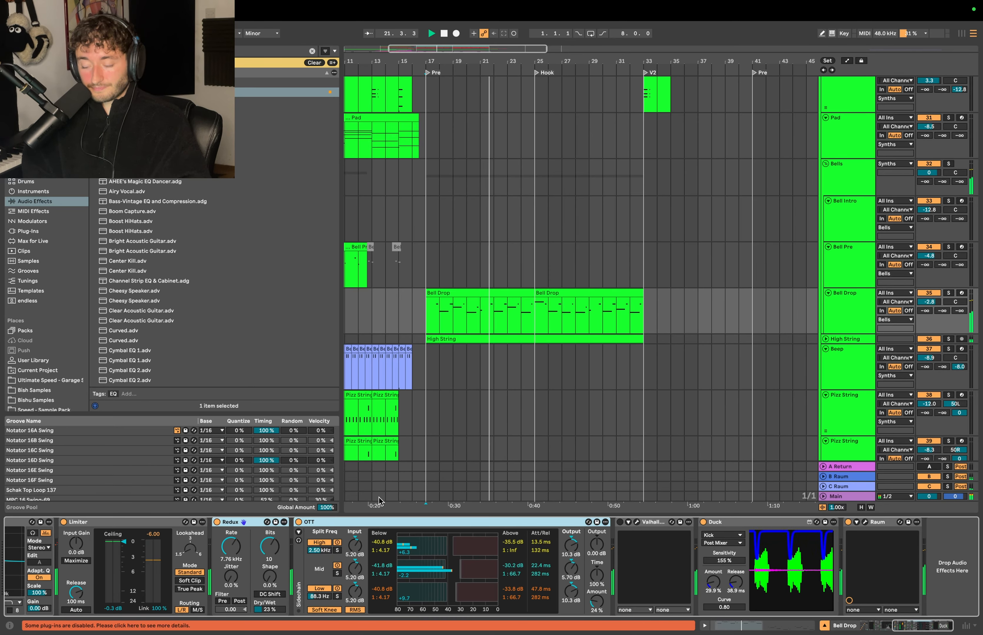
# Select the Pre and Hook Bell Drop clips alternately to compare their melodies.
pyautogui.click(562, 150)
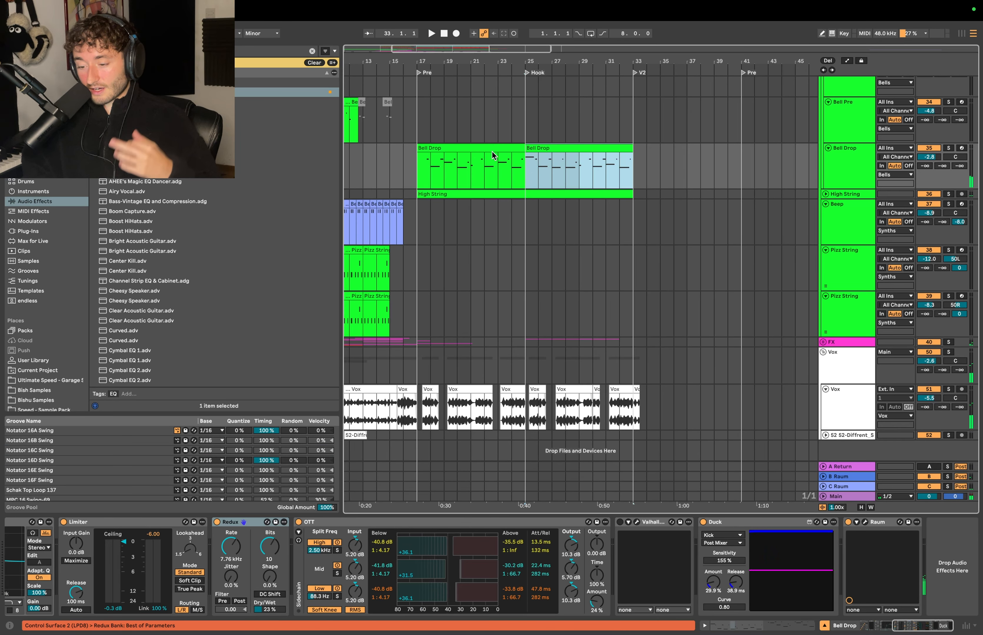
pyautogui.click(486, 149)
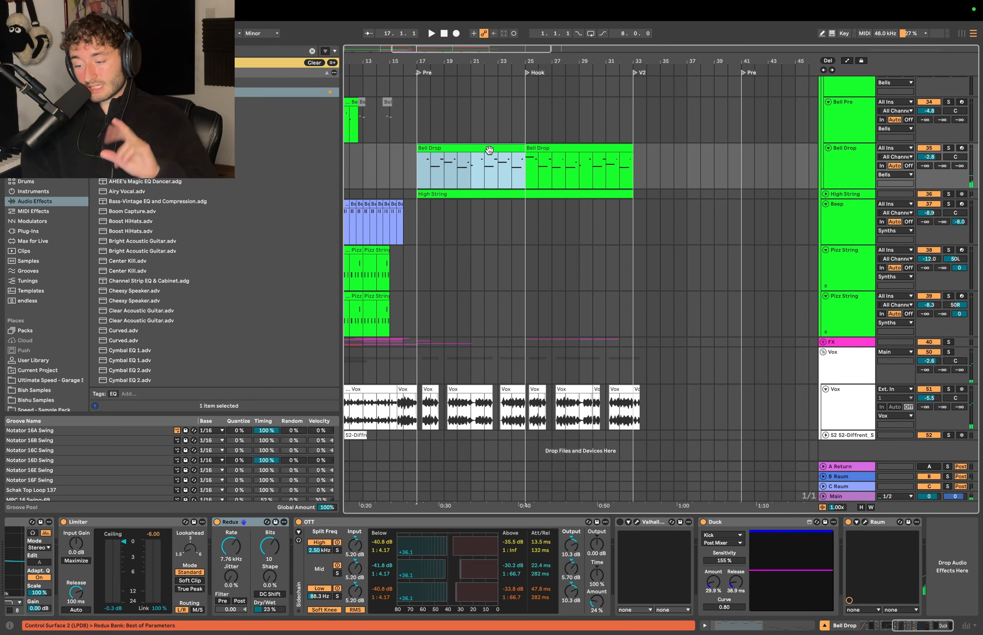
pyautogui.click(592, 172)
pyautogui.press('super+z')
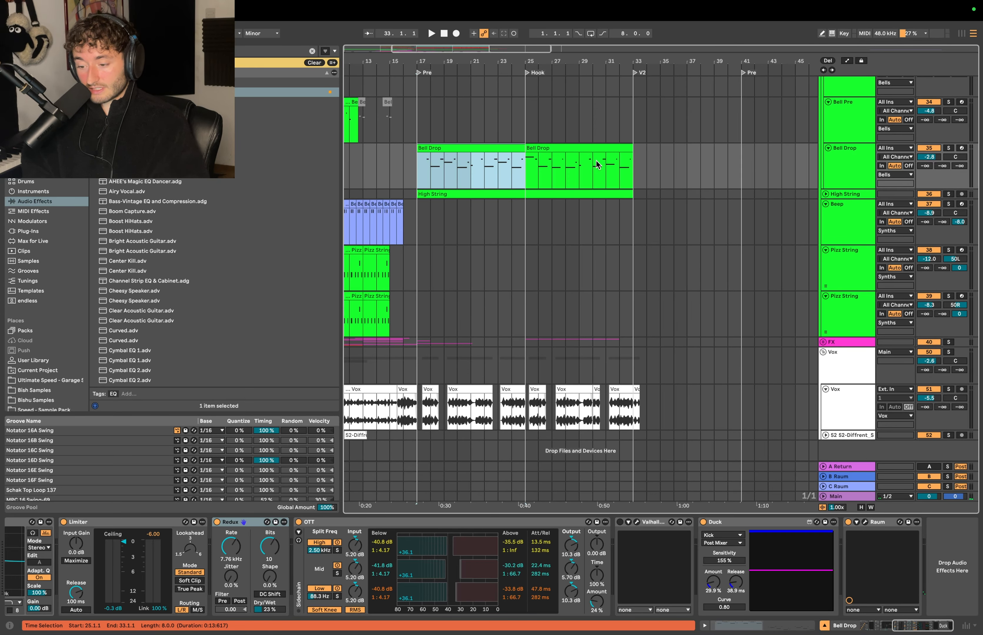
pyautogui.click(553, 148)
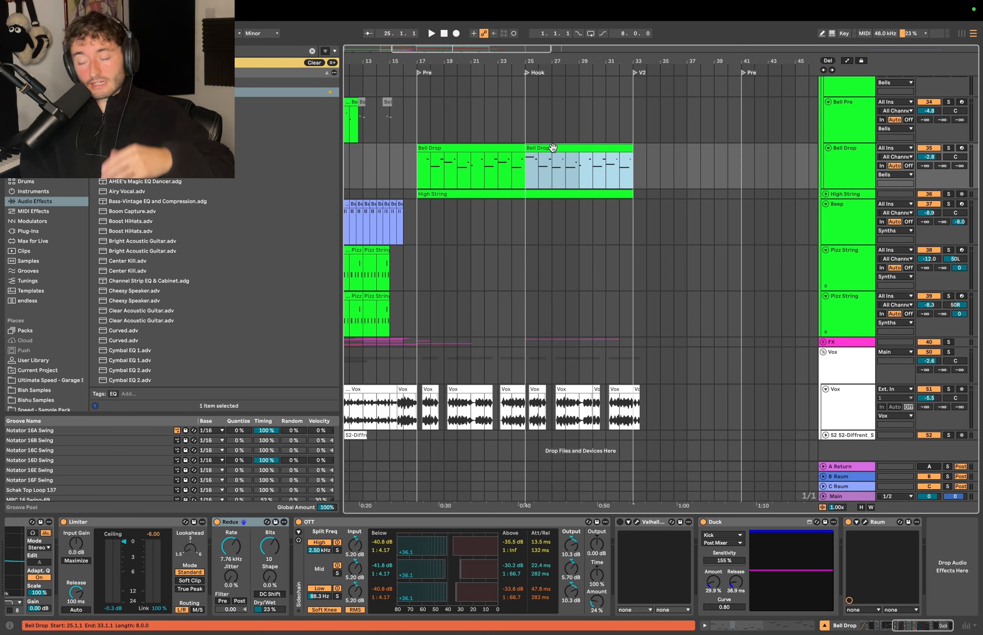
pyautogui.click(511, 149)
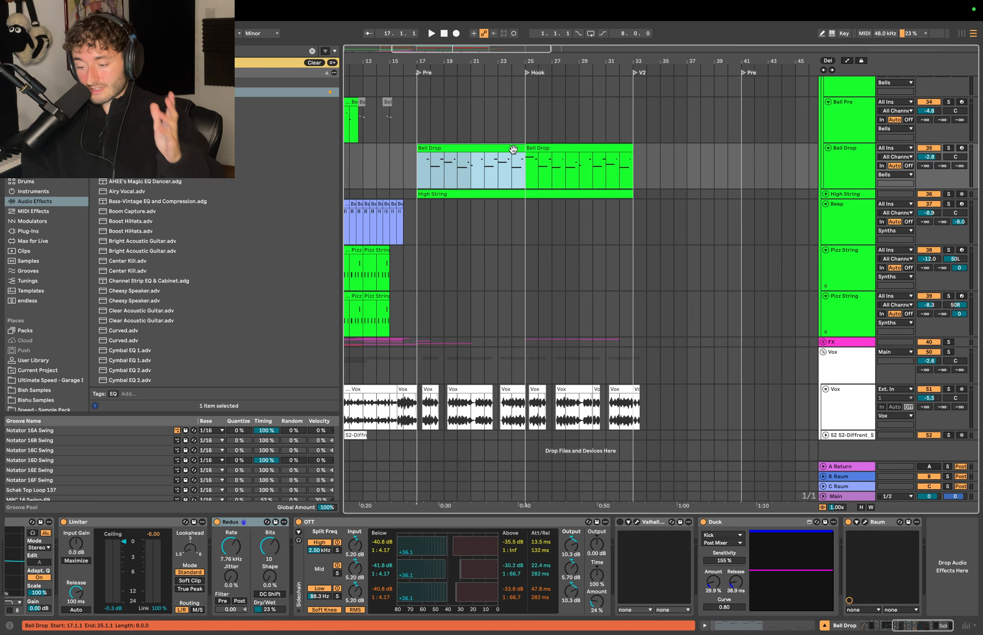
pyautogui.click(549, 149)
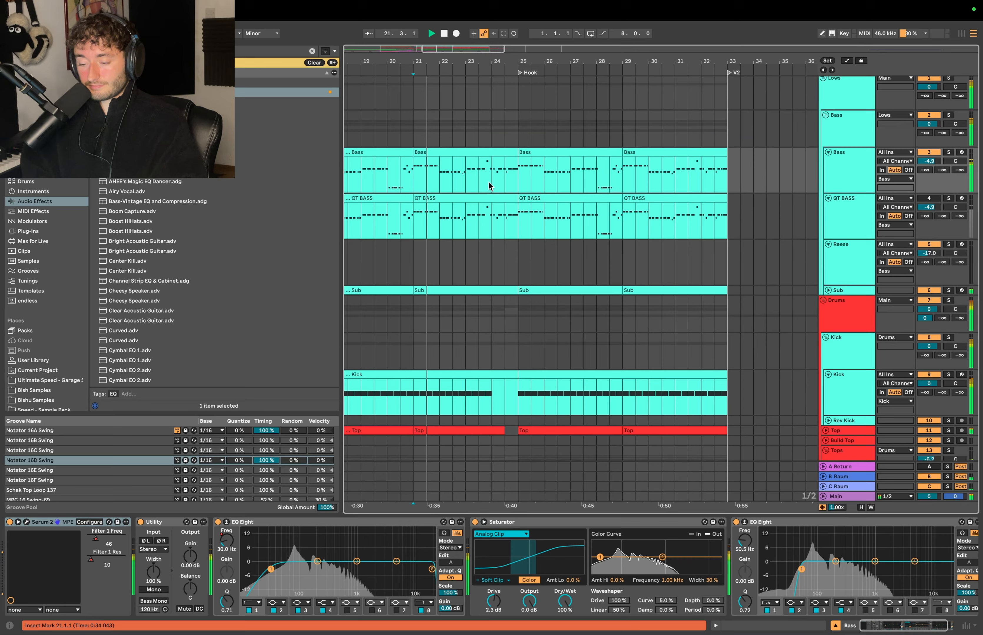
# Show the automation, open Serum 2 on the Bass track and examine the Filter 1 Freq rise before the Hook during playback.
pyautogui.press('+')
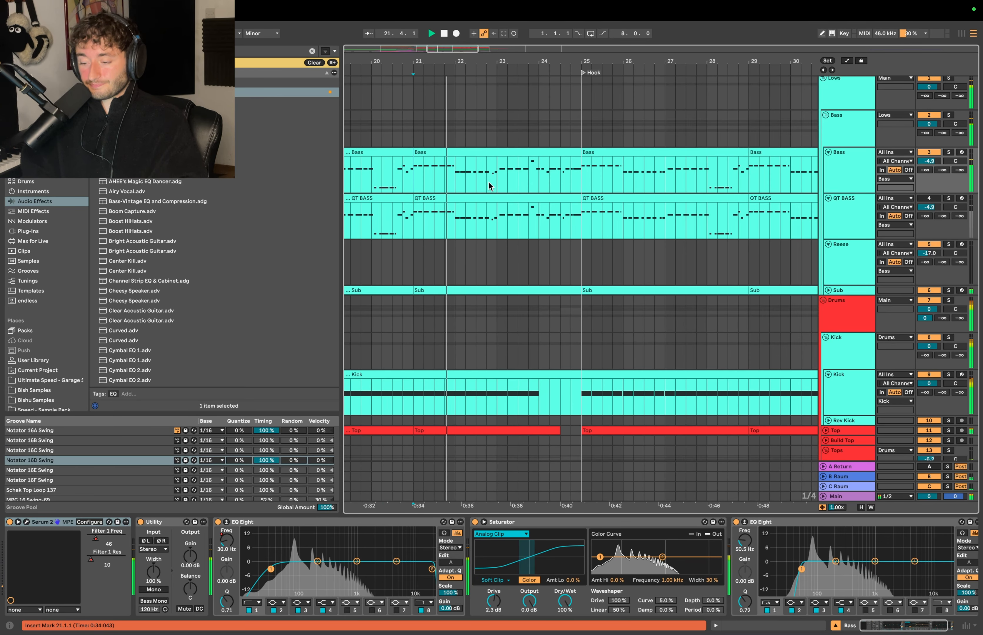
pyautogui.press('a')
pyautogui.click(534, 165)
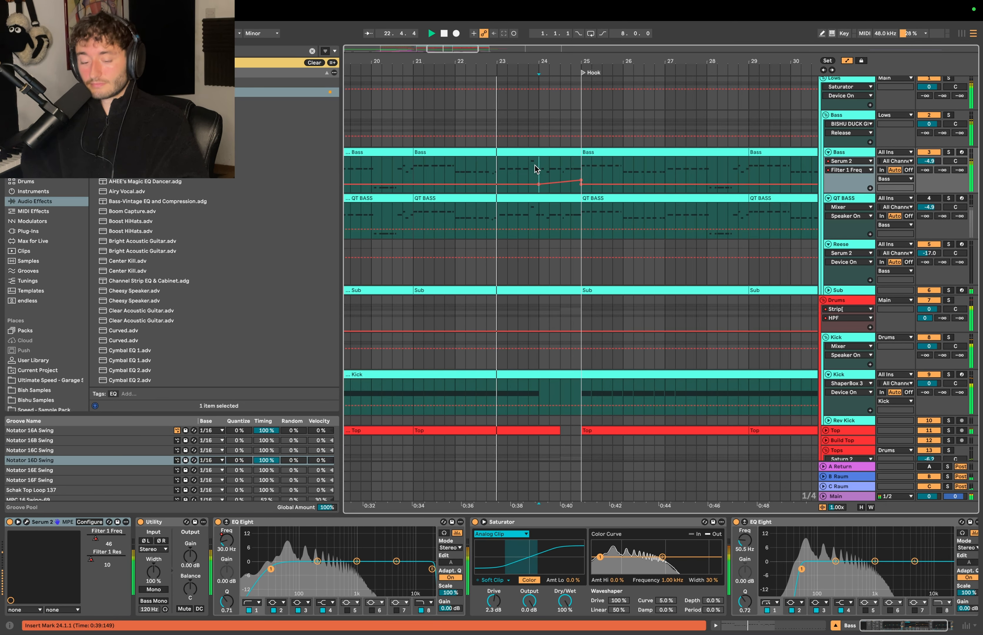
pyautogui.click(26, 522)
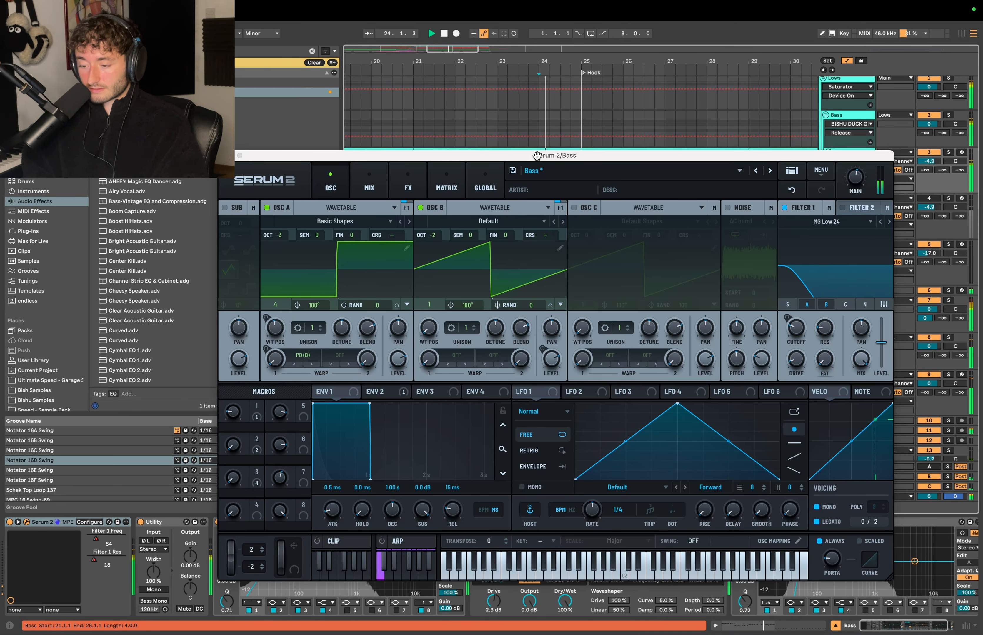
pyautogui.moveTo(537, 156); pyautogui.dragTo(467, 269)
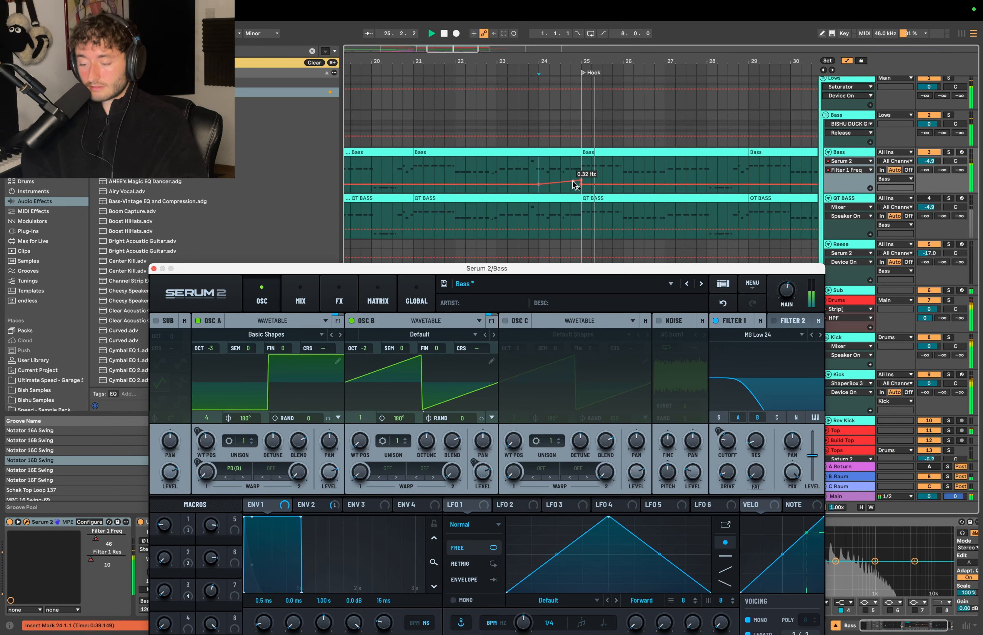
pyautogui.click(538, 171)
pyautogui.press('space')
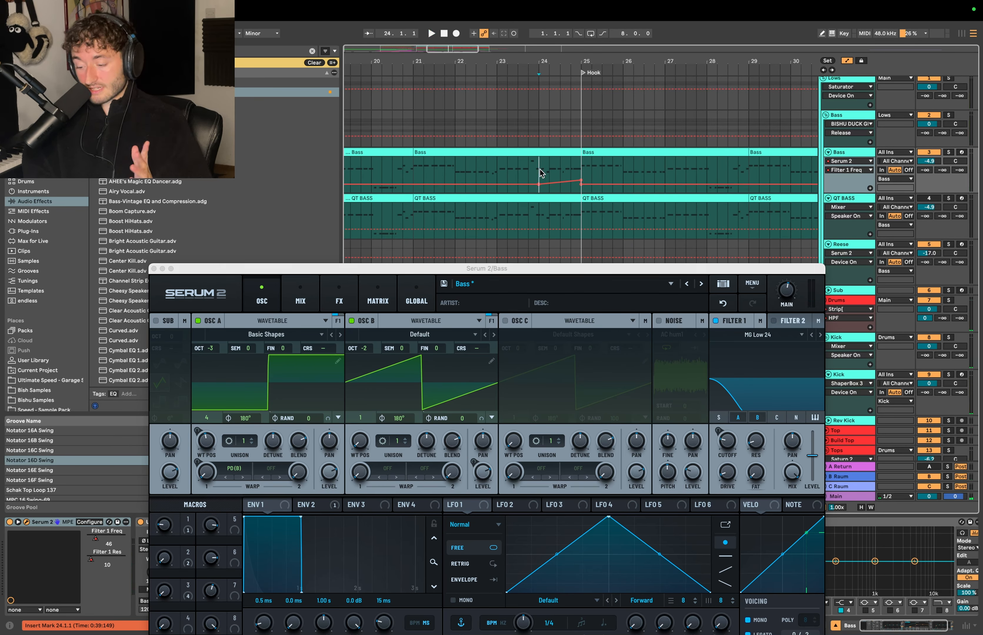
# Highlight bar 24 of the Bass track and bring up the automation of Serum 2's filter resonance.
pyautogui.click(726, 441)
pyautogui.moveTo(543, 174); pyautogui.dragTo(580, 172)
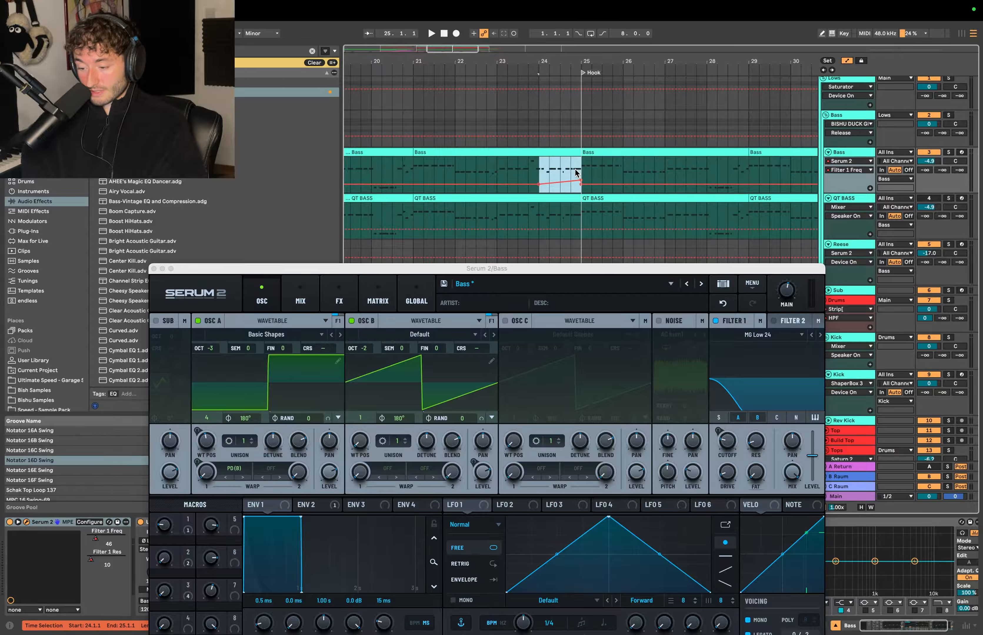
pyautogui.click(751, 442)
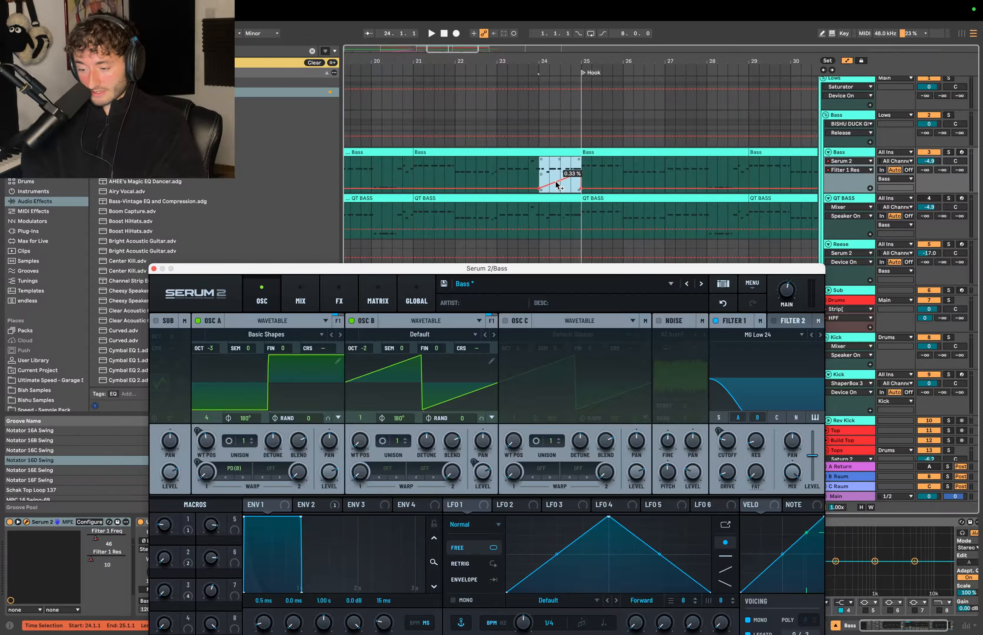
pyautogui.click(541, 175)
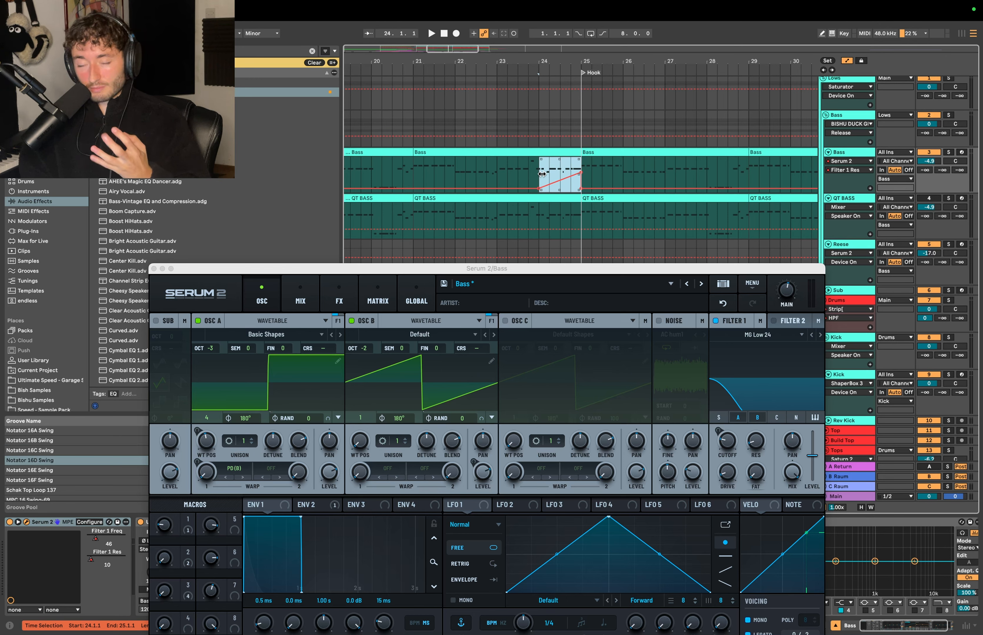
# Play the Bass from bar 21 into the Hook to hear the Filter 1 Res automation, and close the Serum 2 window.
pyautogui.click(489, 173)
pyautogui.scroll(-2, 488, 174)
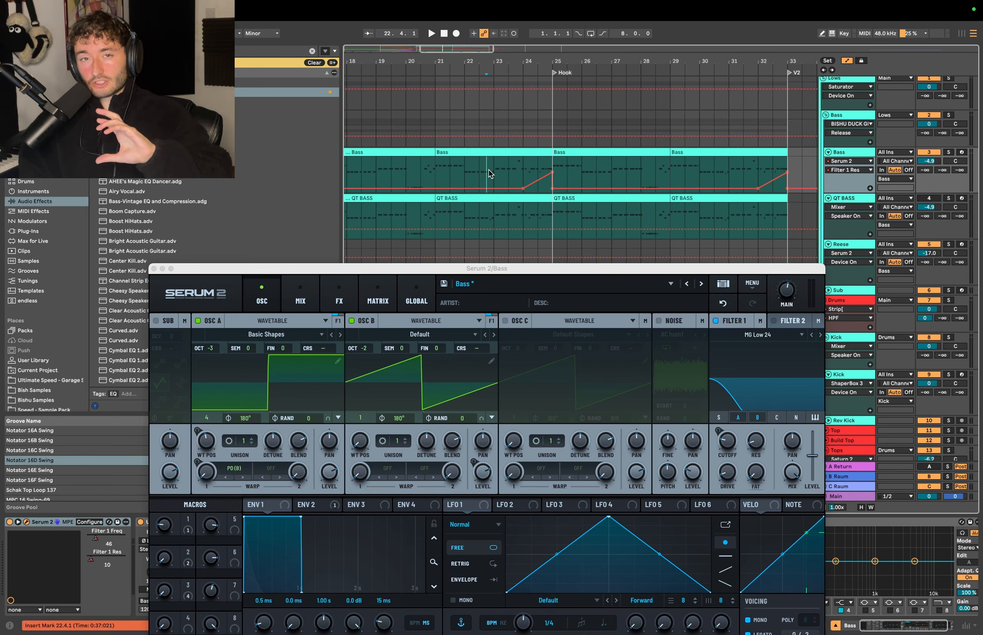
pyautogui.click(440, 170)
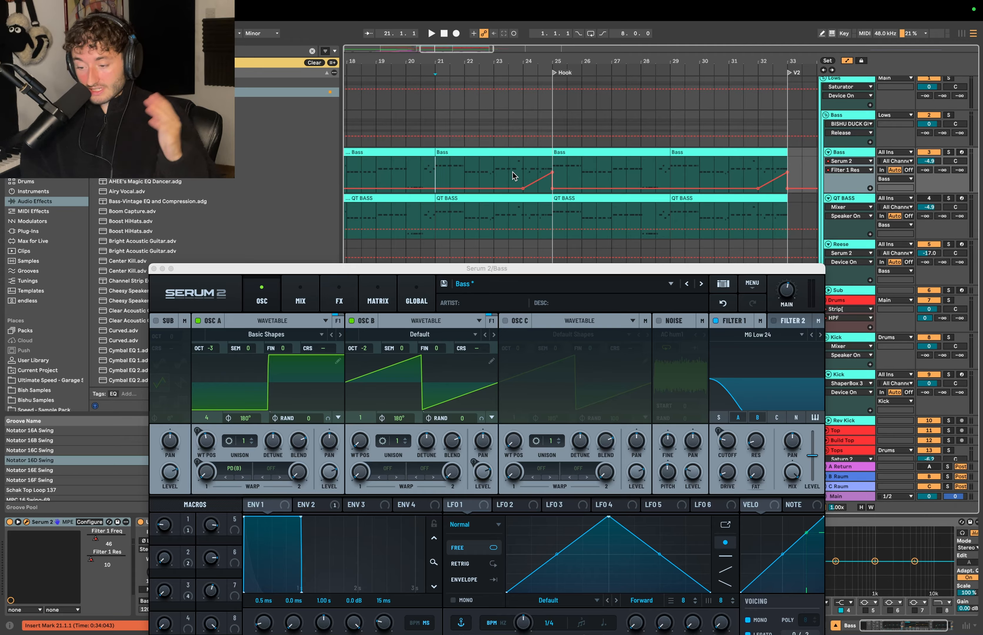
pyautogui.press('space')
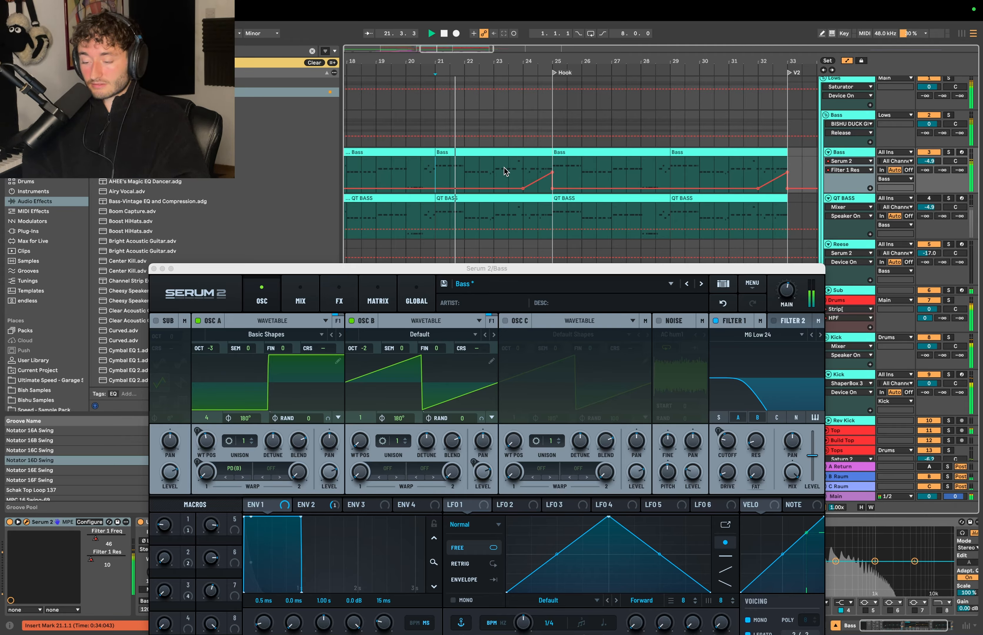
pyautogui.scroll(-3, 505, 168)
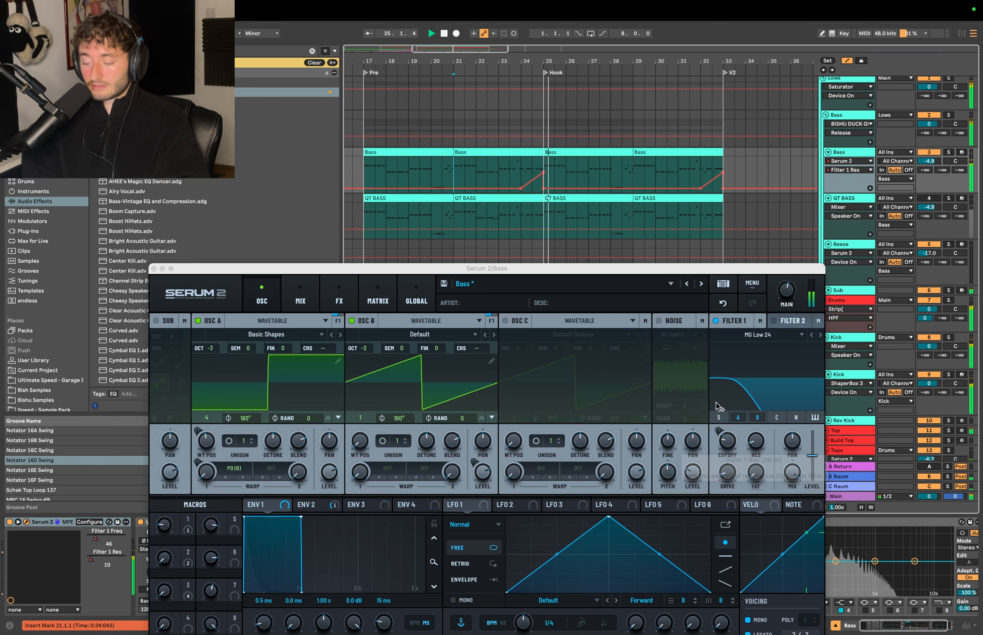
pyautogui.click(154, 268)
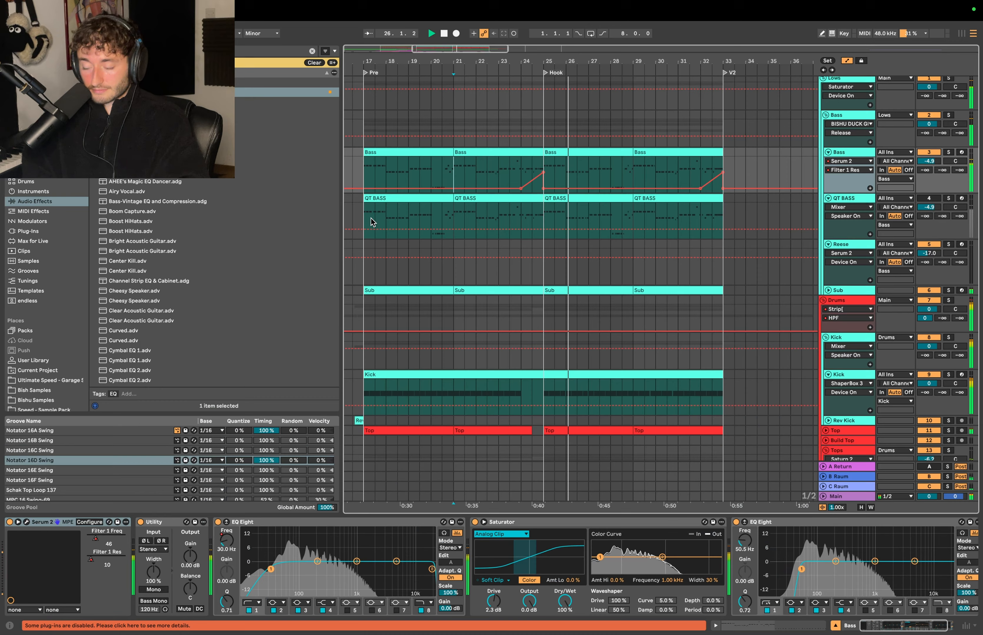
# Hide the automation, look through the Hook's drum and melodic tracks during playback, and select the second Bell Drop clip.
pyautogui.click(560, 167)
pyautogui.press('a')
pyautogui.scroll(-2, 576, 176)
pyautogui.scroll(-5, 576, 176)
pyautogui.hscroll(2, 576, 176)
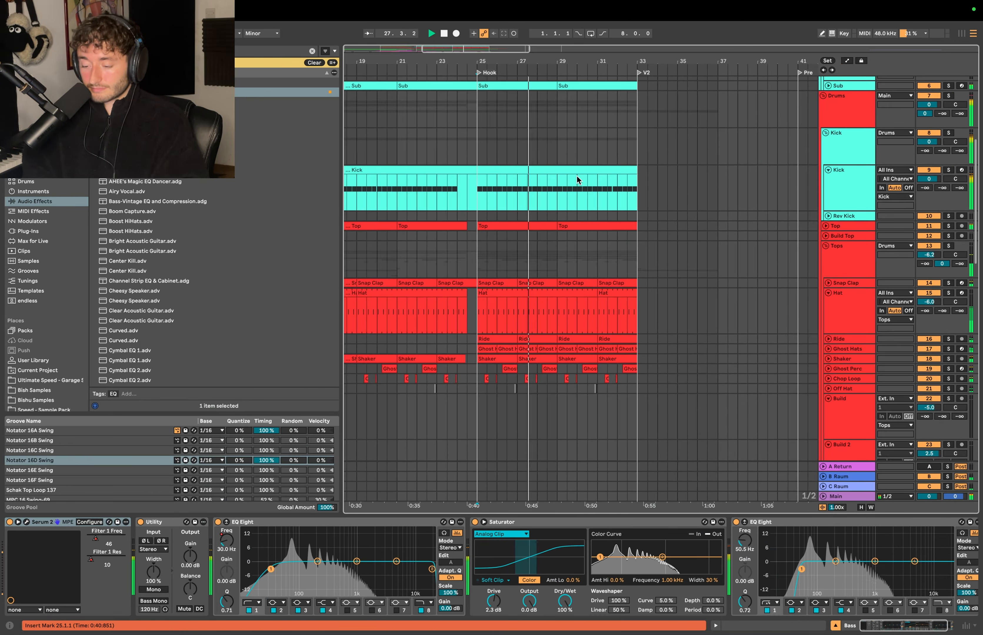
pyautogui.scroll(-15, 576, 176)
pyautogui.click(558, 186)
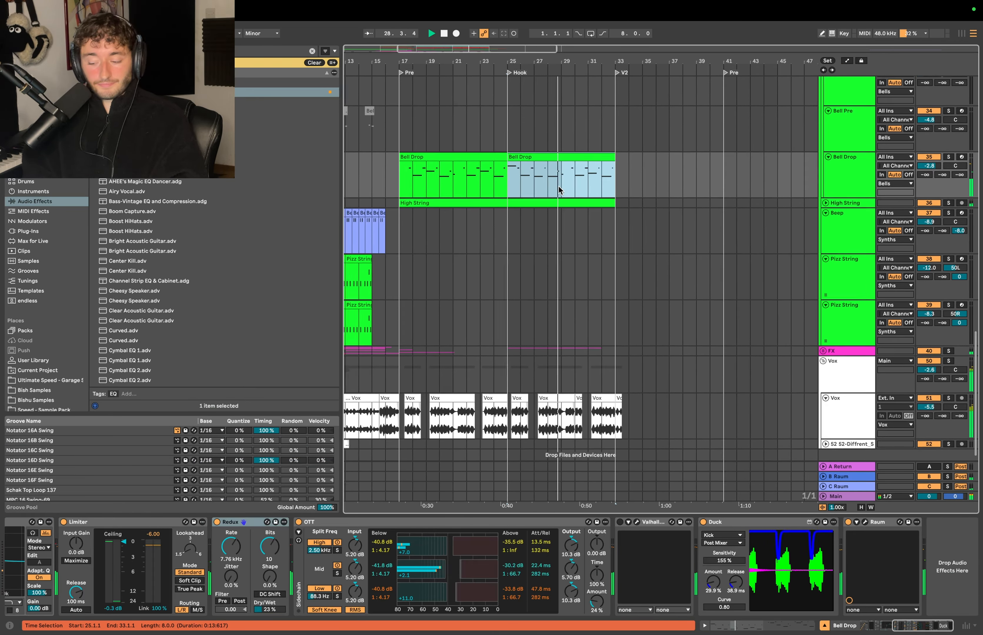
pyautogui.scroll(1, 558, 186)
pyautogui.hscroll(1, 558, 186)
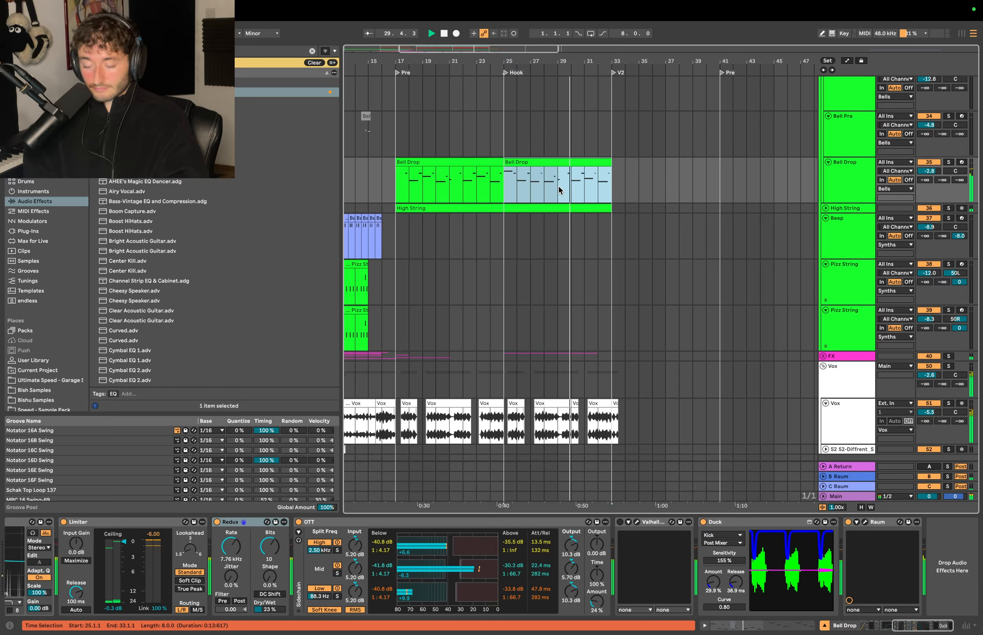